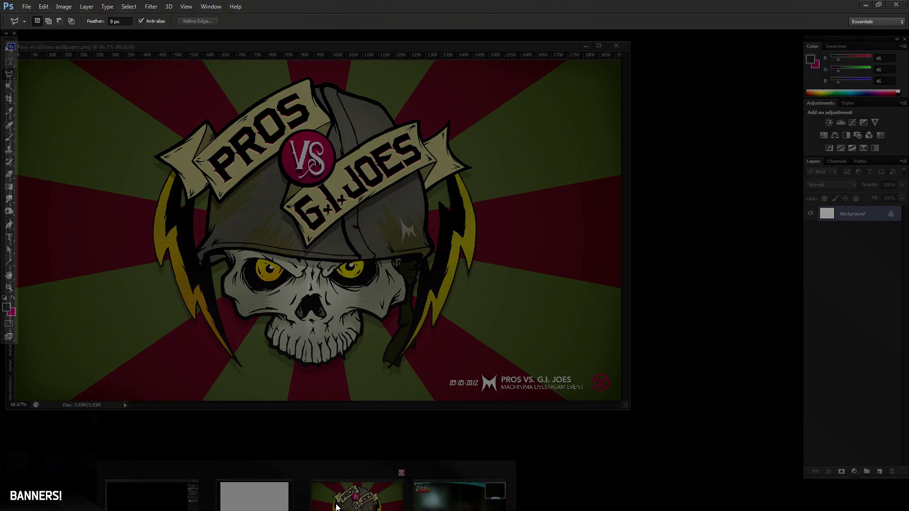
Examine the banner artwork in Pros-vs-GIJoes-wallpaper.png and zombies-overlay-live.psd, and minimize both documents.
{"action": "left_click", "coordinate": [330, 493]}
{"action": "left_click_drag", "start_coordinate": [313, 47], "coordinate": [406, 97]}
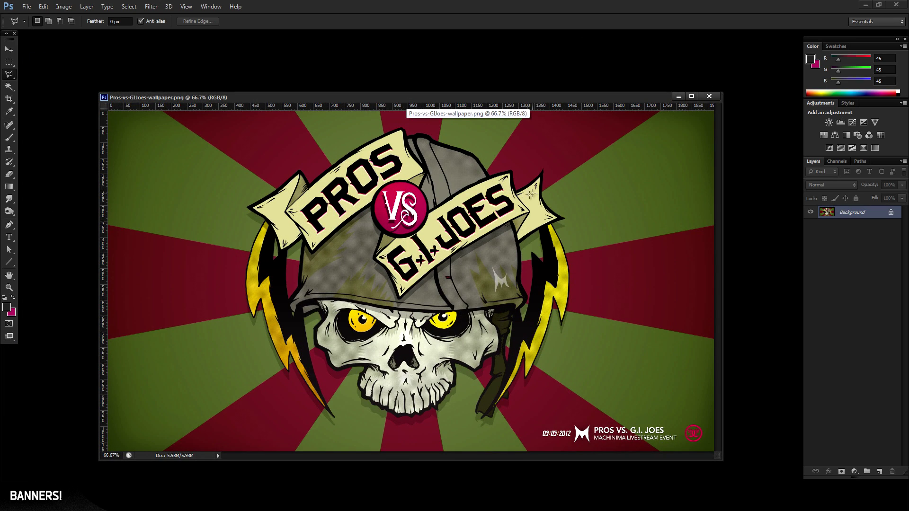
{"action": "mouse_move", "coordinate": [305, 510]}
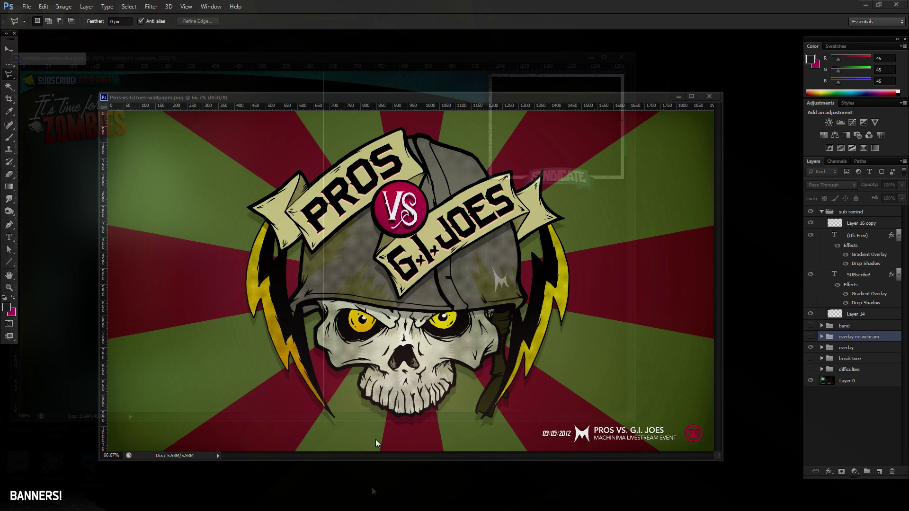
{"action": "left_click", "coordinate": [357, 493]}
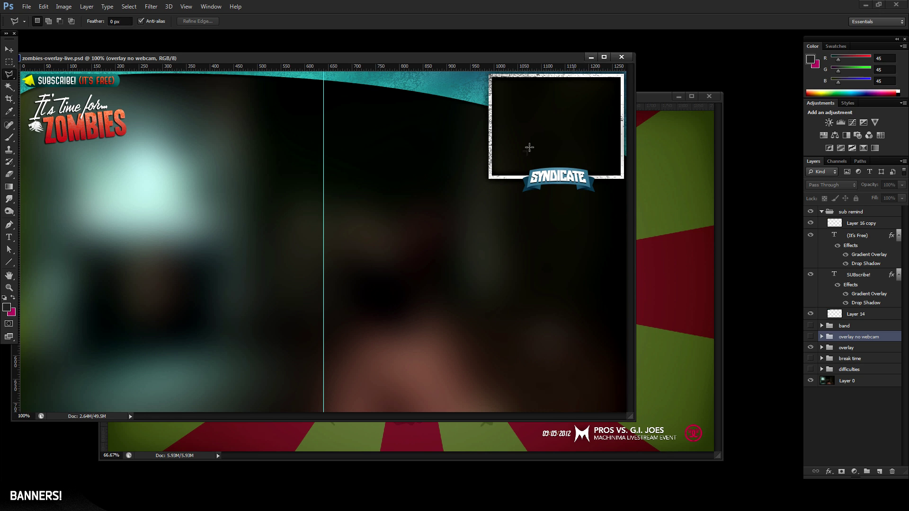
{"action": "left_click_drag", "start_coordinate": [536, 61], "coordinate": [609, 275]}
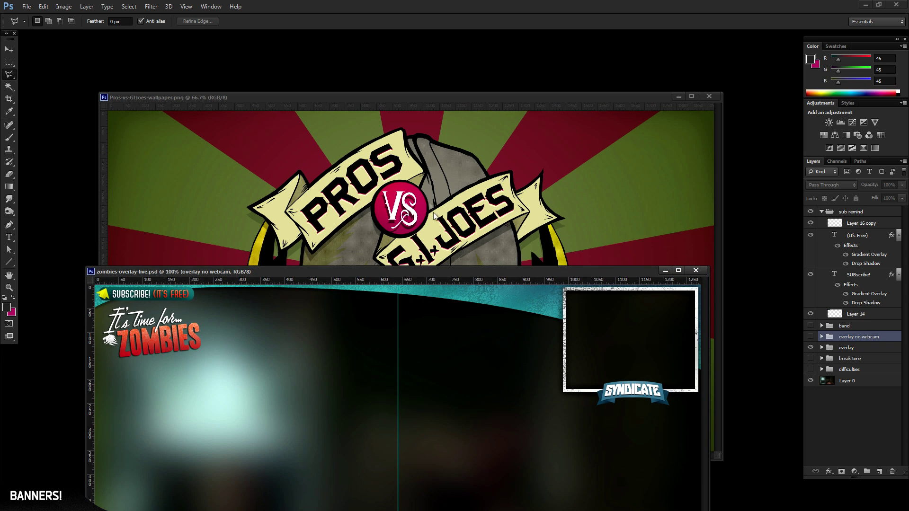
{"action": "left_click", "coordinate": [665, 272]}
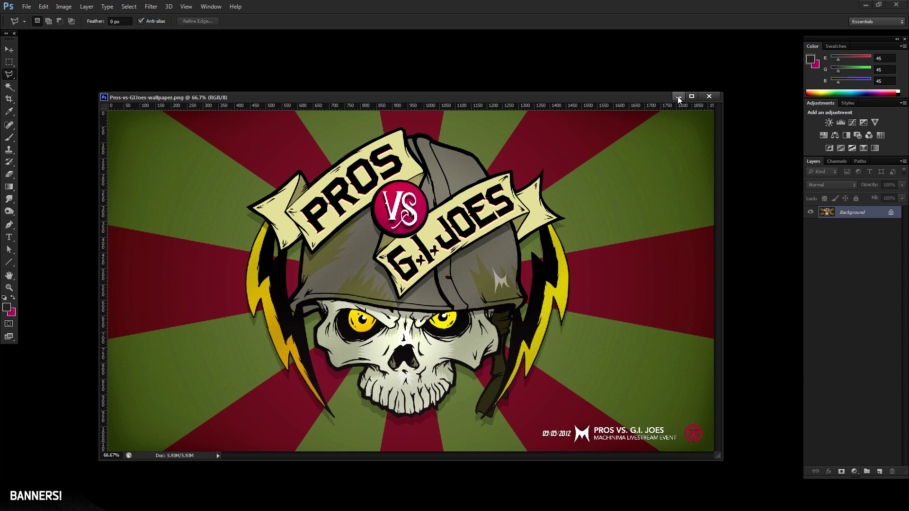
{"action": "left_click", "coordinate": [678, 97]}
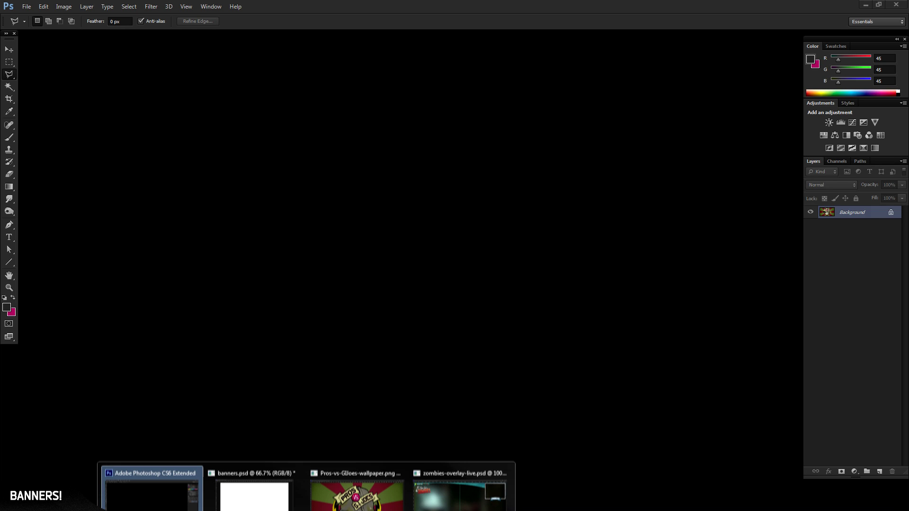
Bring up banners.psd and add a vertical guide at 50% of the canvas width.
{"action": "left_click", "coordinate": [256, 492]}
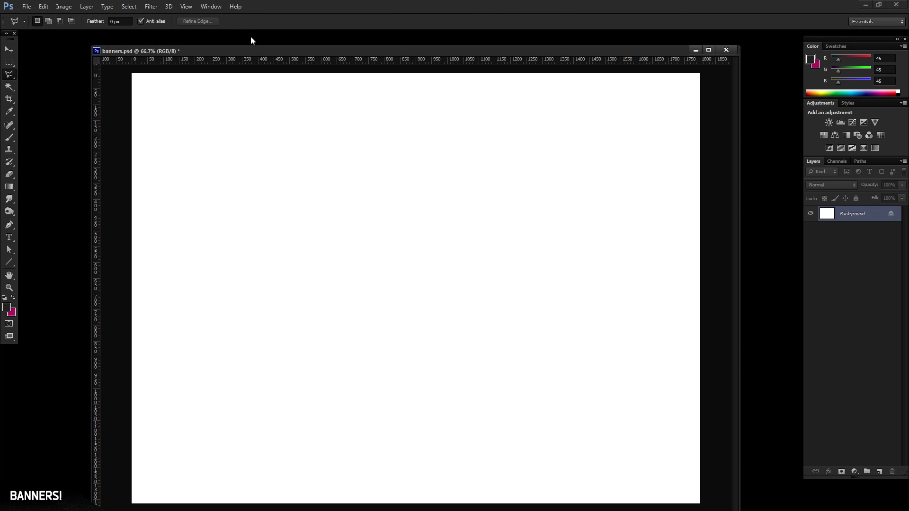
{"action": "mouse_move", "coordinate": [251, 52]}
{"action": "left_mouse_down"}
{"action": "mouse_move", "coordinate": [235, 47]}
{"action": "mouse_move", "coordinate": [261, 46]}
{"action": "left_mouse_up"}
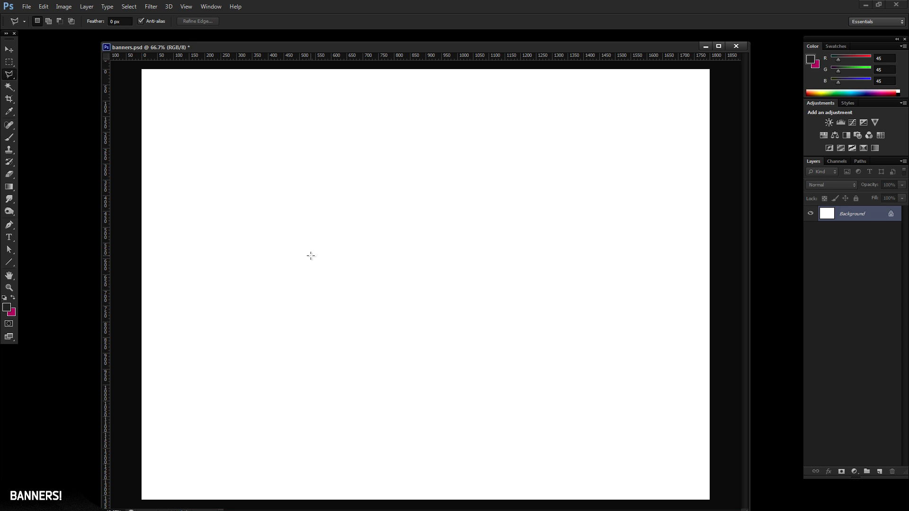
{"action": "left_click", "coordinate": [188, 7]}
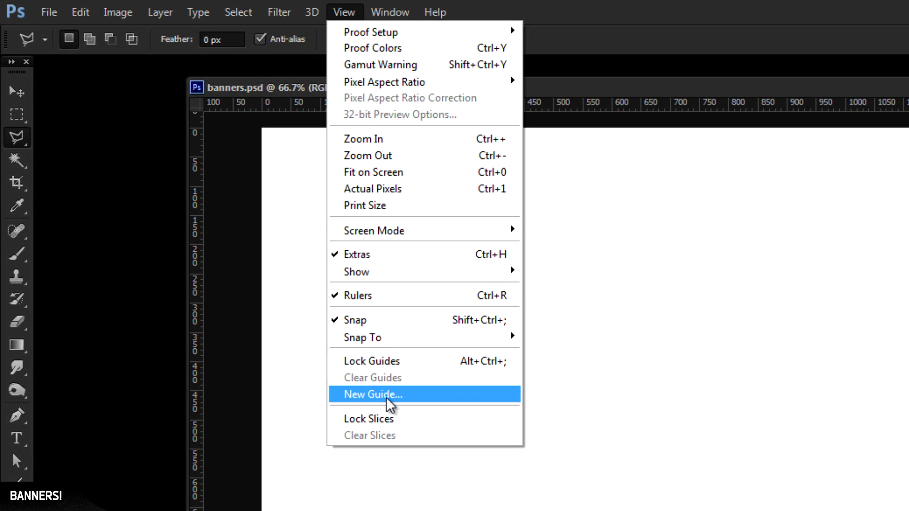
{"action": "left_click", "coordinate": [385, 397]}
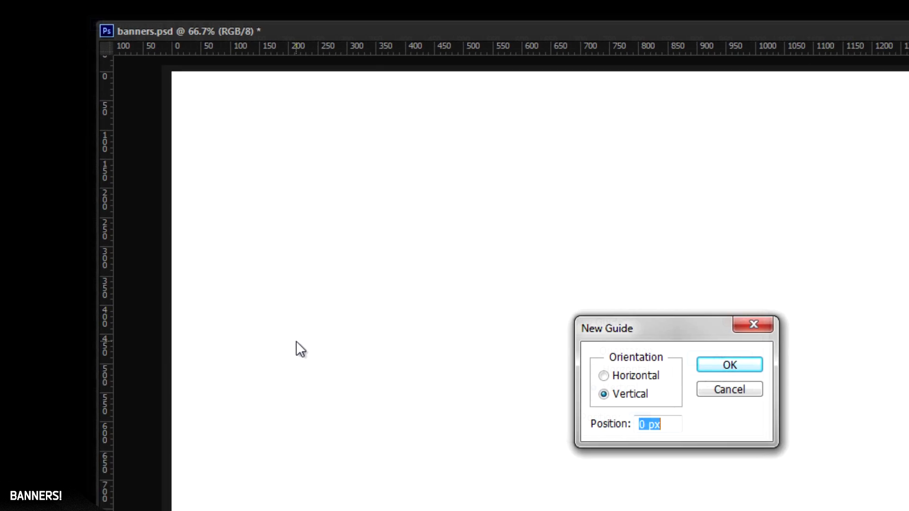
{"action": "type", "text": "50%"}
{"action": "key", "text": "Return"}
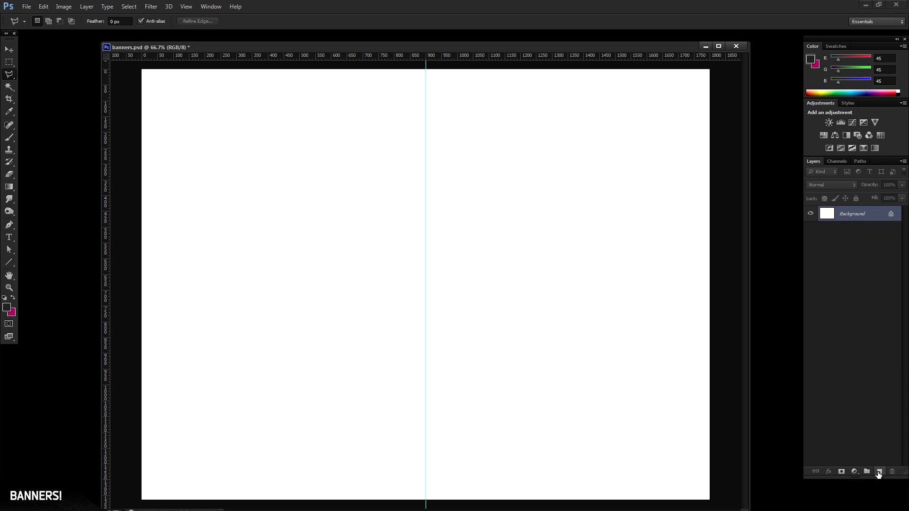
Add a new layer and make a rectangular selection about 960 by 280 px, roughly centred on the vertical guide.
{"action": "left_click", "coordinate": [879, 472]}
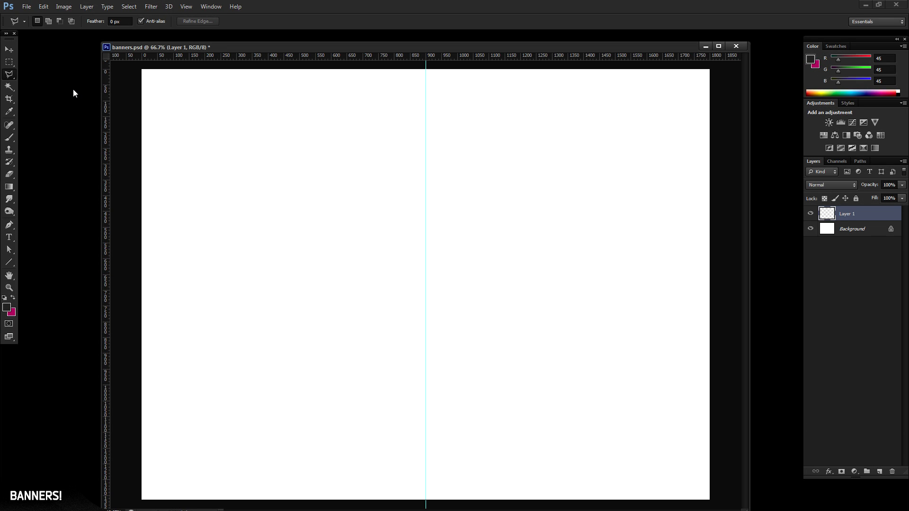
{"action": "left_click", "coordinate": [9, 62]}
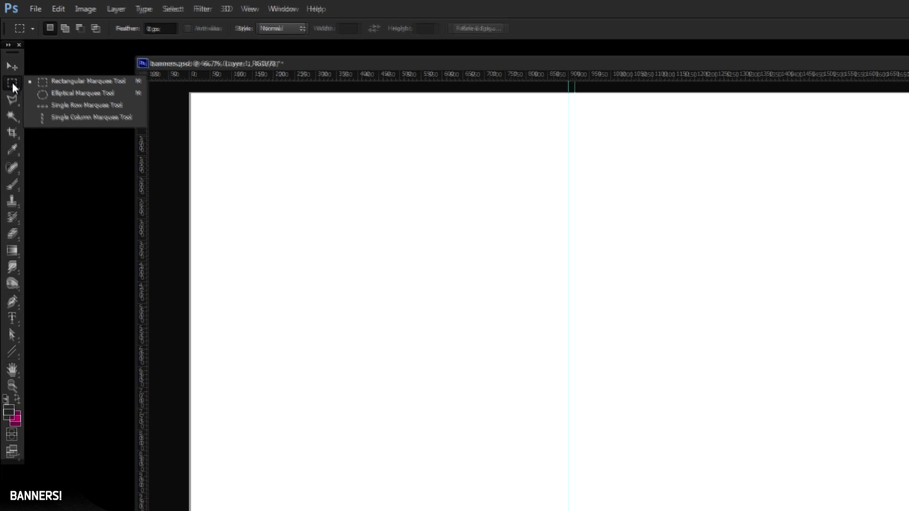
{"action": "left_click", "coordinate": [88, 82]}
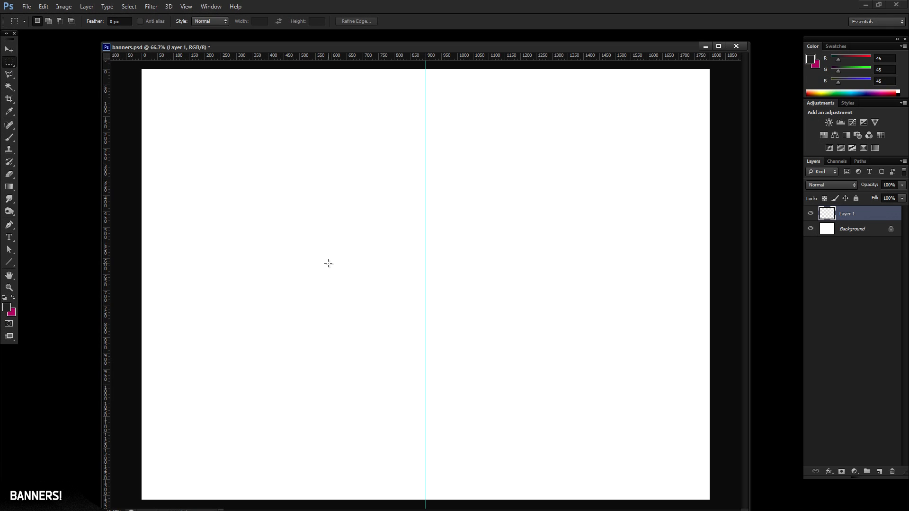
{"action": "left_click_drag", "start_coordinate": [284, 221], "coordinate": [587, 311]}
{"action": "left_click_drag", "start_coordinate": [522, 269], "coordinate": [515, 243]}
{"action": "mouse_move", "coordinate": [479, 234]}
{"action": "left_mouse_down"}
{"action": "mouse_move", "coordinate": [478, 261]}
{"action": "mouse_move", "coordinate": [480, 234]}
{"action": "left_mouse_up"}
Set the background colour to pink eb0080, fill the rectangular selection with it and deselect.
{"action": "left_click", "coordinate": [11, 312]}
{"action": "left_click_drag", "start_coordinate": [596, 139], "coordinate": [623, 120]}
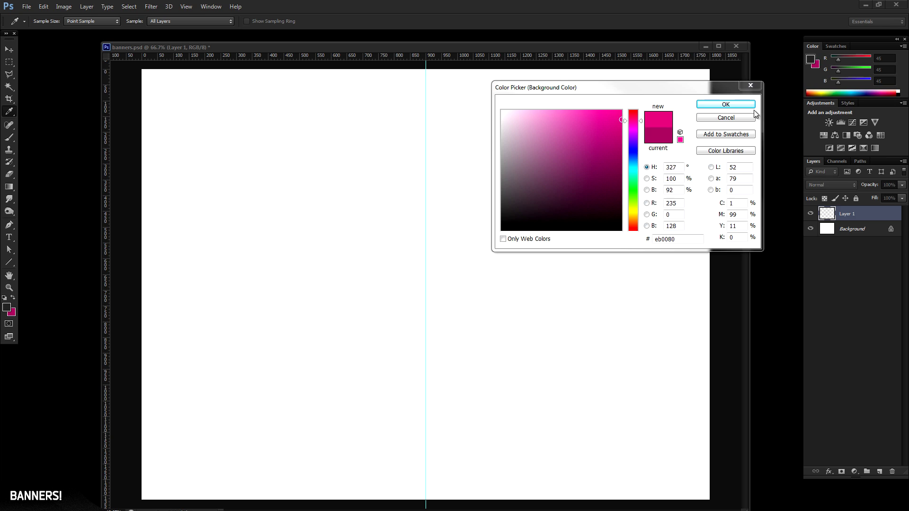
{"action": "left_click", "coordinate": [725, 105]}
{"action": "key", "text": "m"}
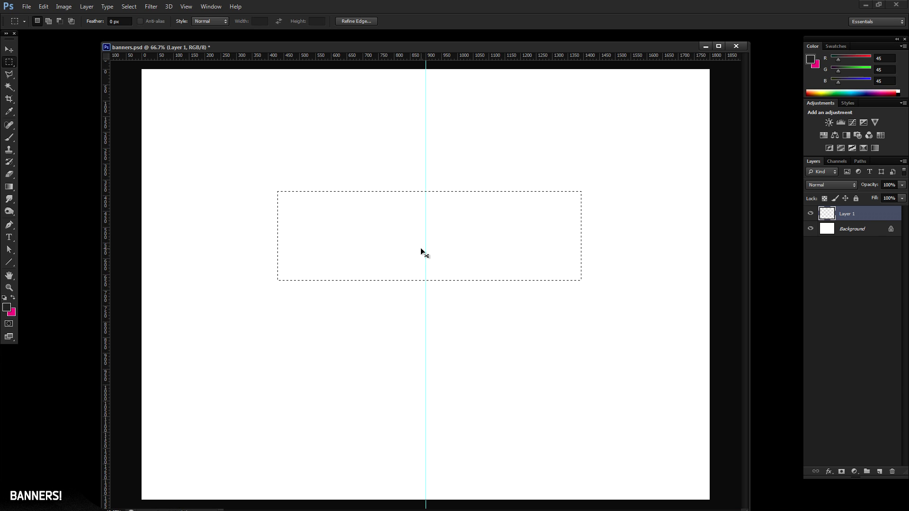
{"action": "key", "text": "ctrl+Delete"}
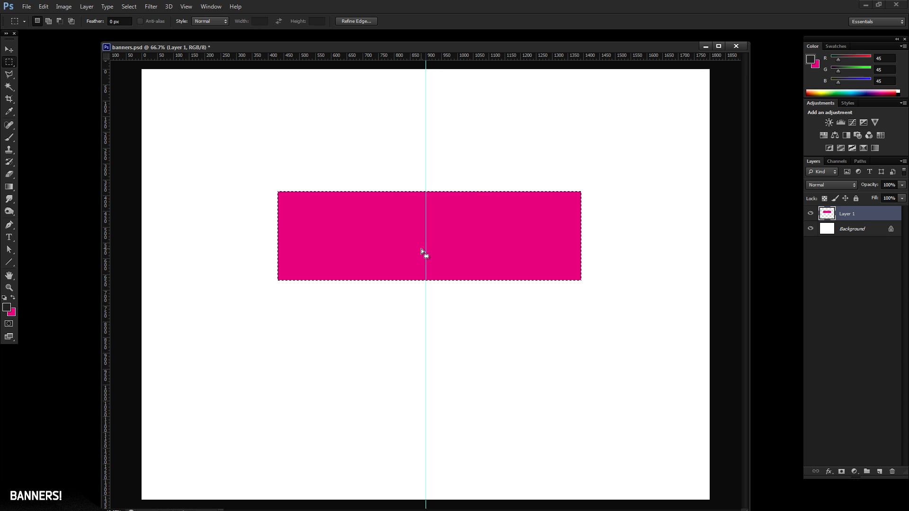
{"action": "key", "text": "ctrl+d"}
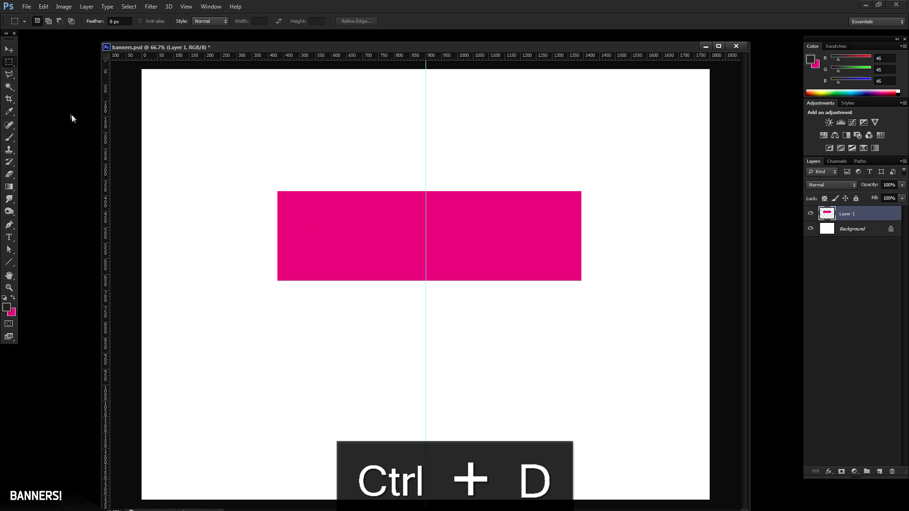
Duplicate the pink rectangle's layer and move the original Layer 1 rectangle down and left behind the copy.
{"action": "left_click", "coordinate": [9, 50]}
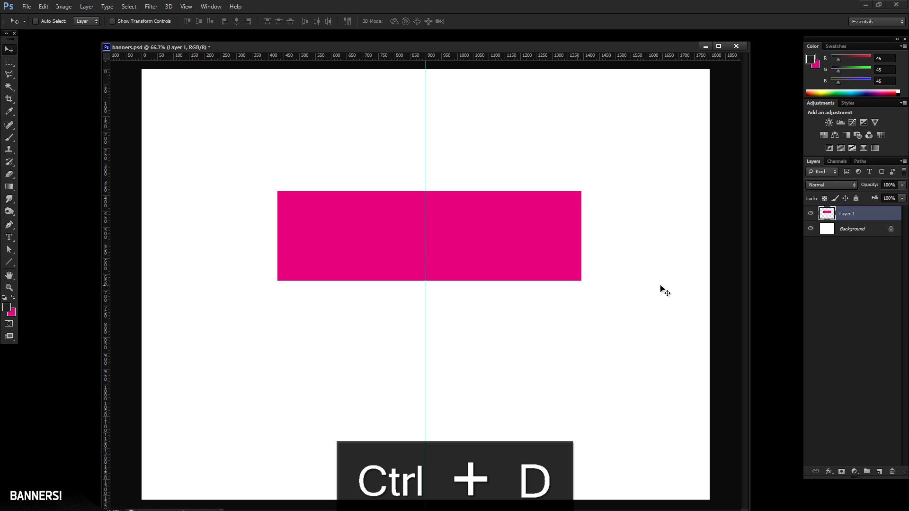
{"action": "left_click_drag", "start_coordinate": [855, 215], "coordinate": [880, 472]}
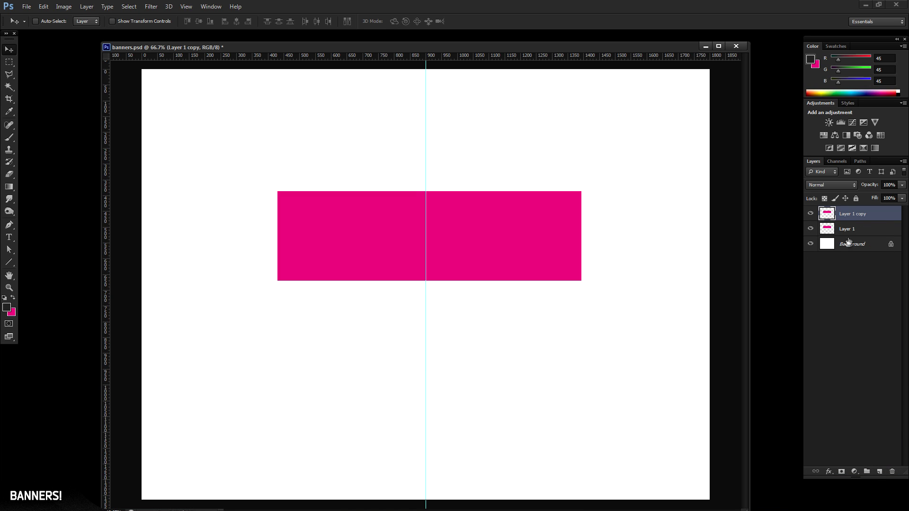
{"action": "left_click", "coordinate": [869, 230]}
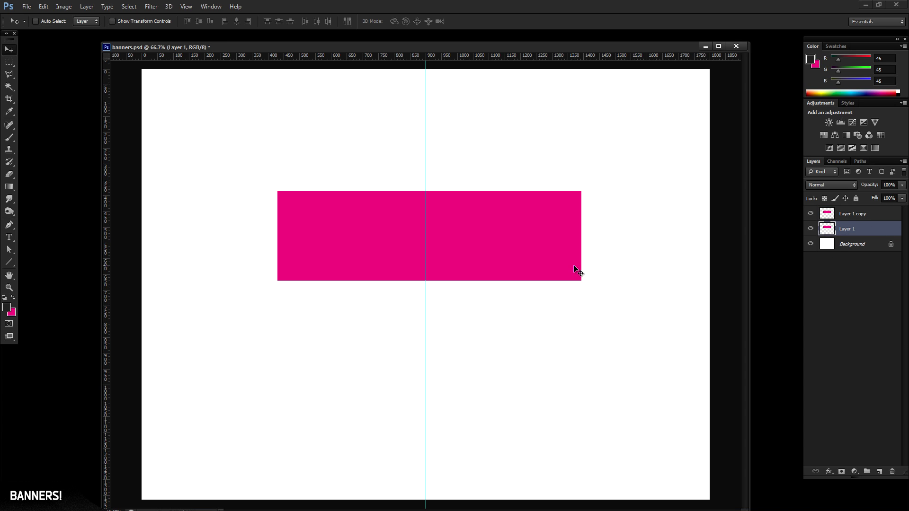
{"action": "left_click_drag", "start_coordinate": [535, 237], "coordinate": [481, 274]}
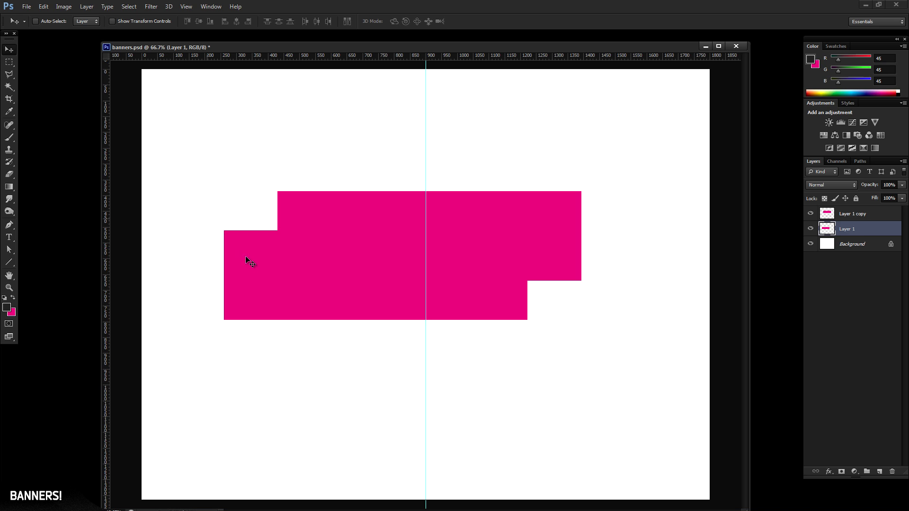
Darken the rear rectangle on Layer 1 with Brightness/Contrast, using legacy mode and a brightness of -34.
{"action": "left_click", "coordinate": [66, 7]}
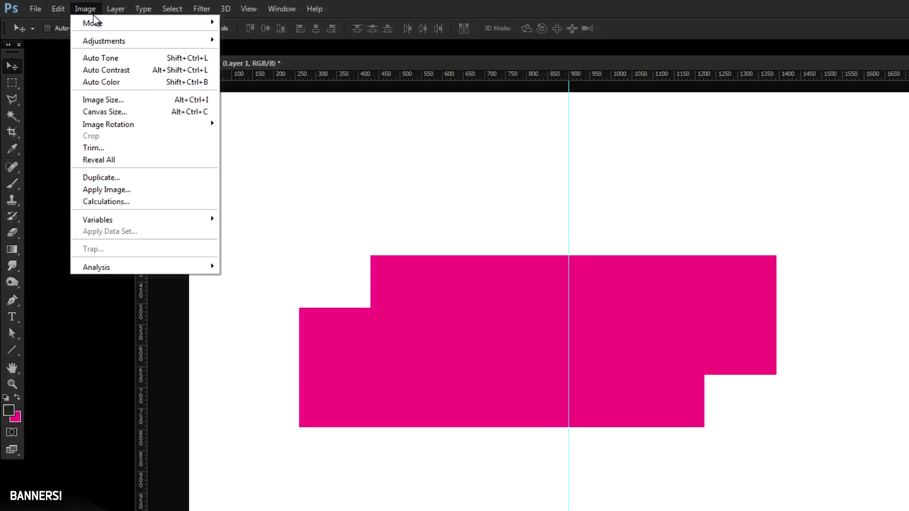
{"action": "mouse_move", "coordinate": [78, 31]}
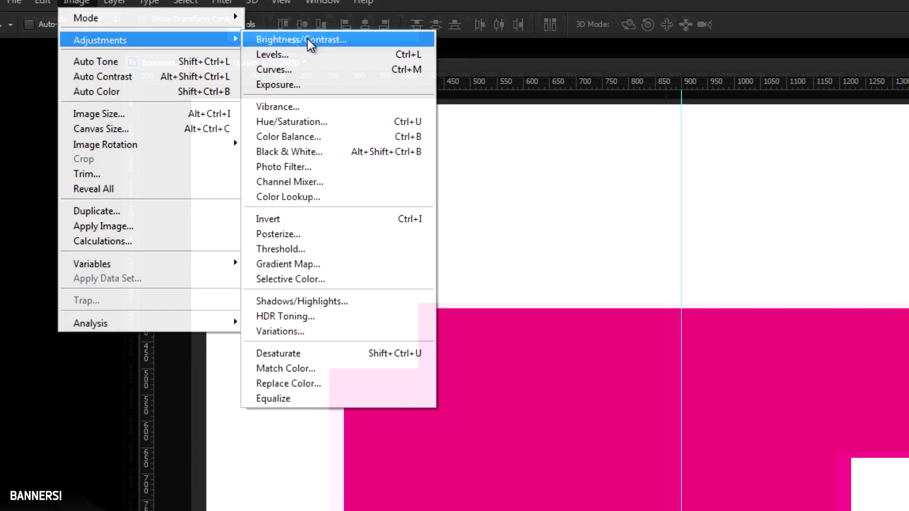
{"action": "left_click", "coordinate": [340, 52]}
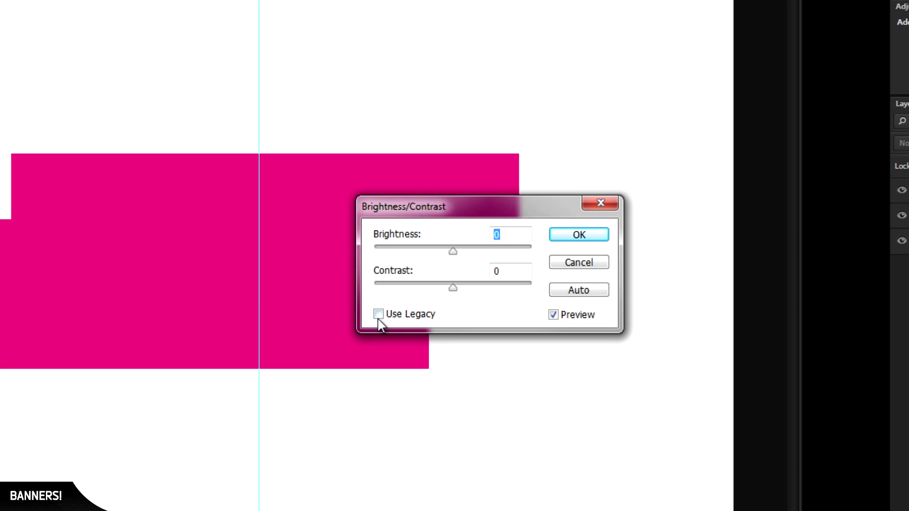
{"action": "left_click", "coordinate": [378, 318]}
{"action": "left_click_drag", "start_coordinate": [451, 251], "coordinate": [425, 253]}
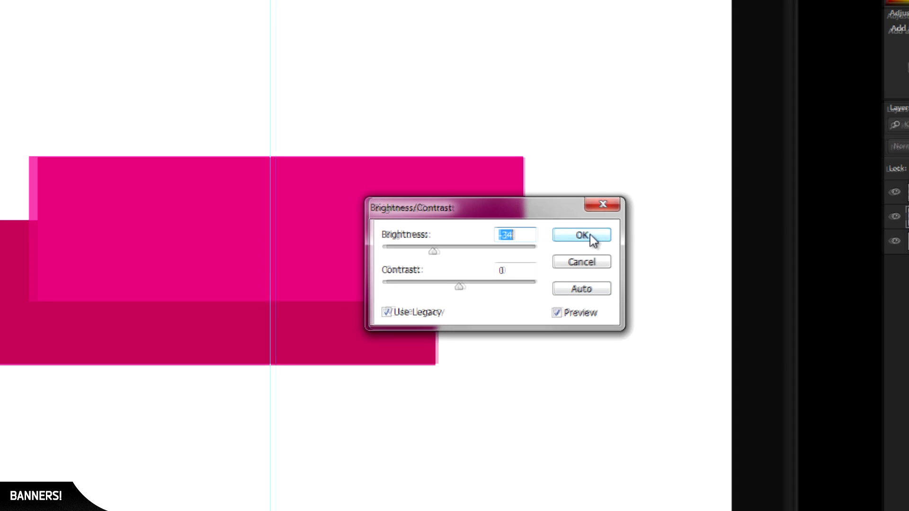
{"action": "left_click", "coordinate": [590, 235]}
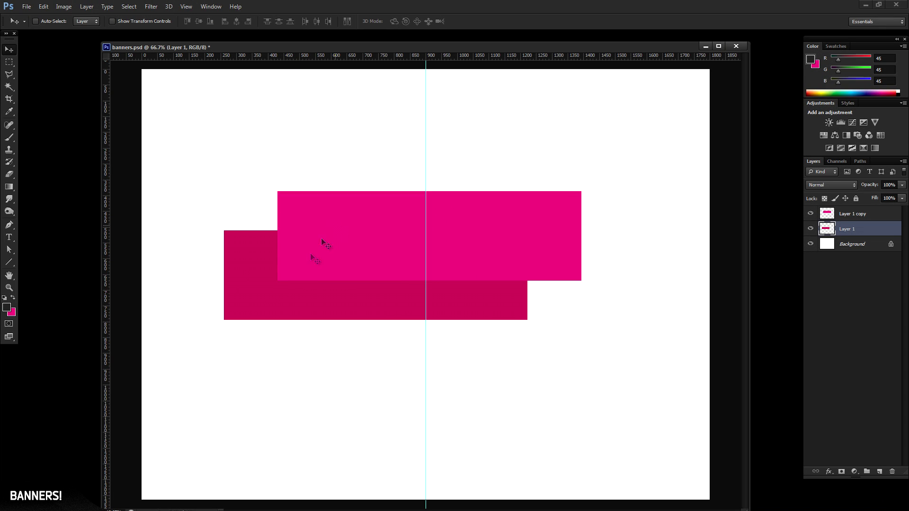
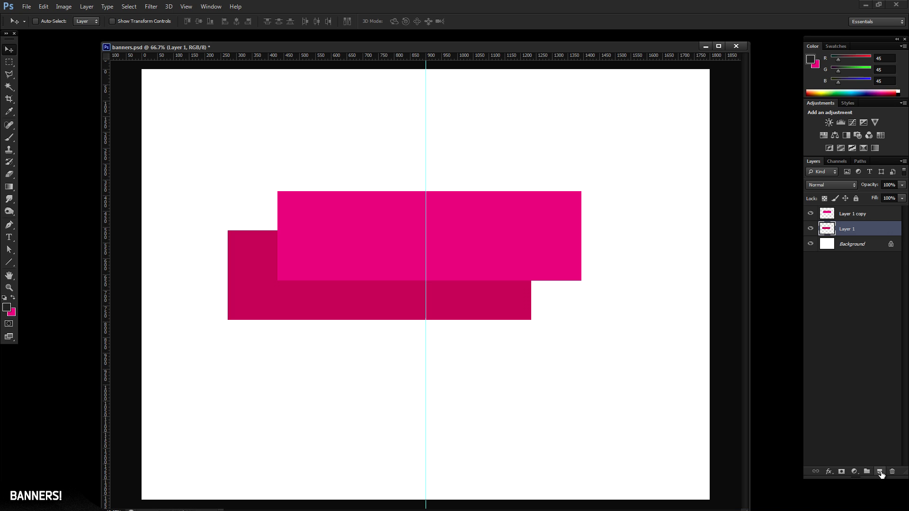
Create a new layer above Layer 1 and set the background colour to a slightly adjusted shade sampled from the darker rectangle.
{"action": "left_click", "coordinate": [11, 313]}
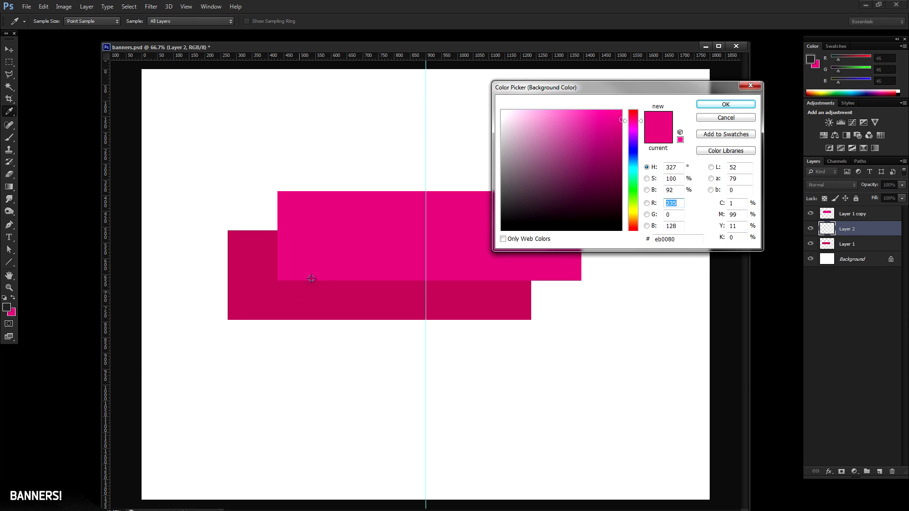
{"action": "left_click", "coordinate": [318, 297]}
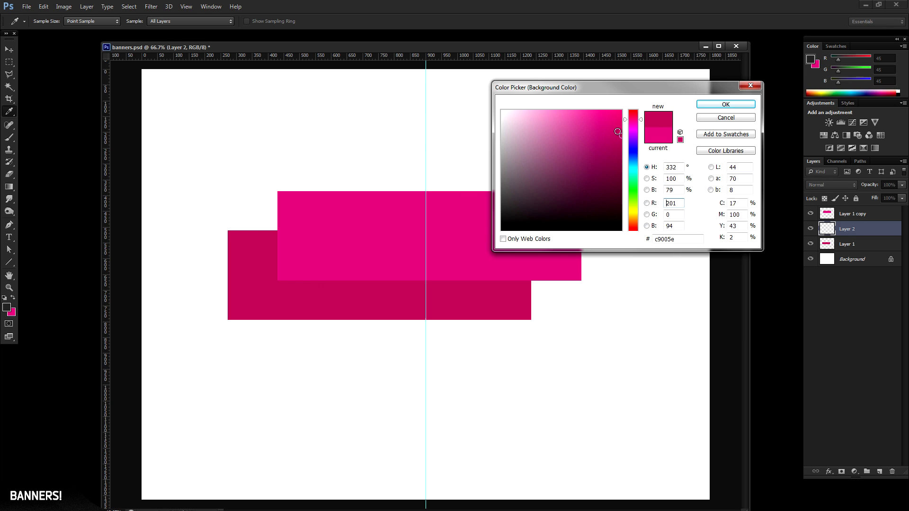
{"action": "left_click_drag", "start_coordinate": [620, 129], "coordinate": [623, 128]}
{"action": "left_click", "coordinate": [709, 106]}
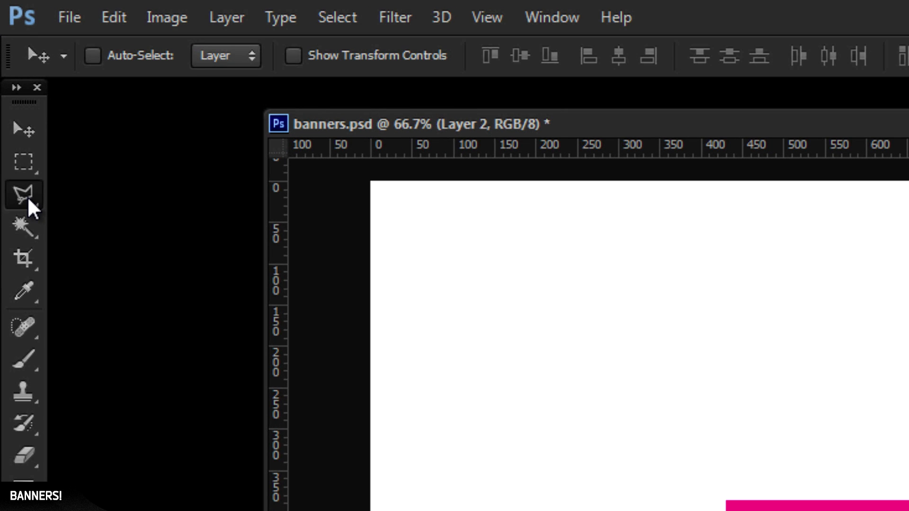
Add vertical guides at about 600 px and exactly along the left edge of the bright pink rectangle.
{"action": "left_click", "coordinate": [28, 199]}
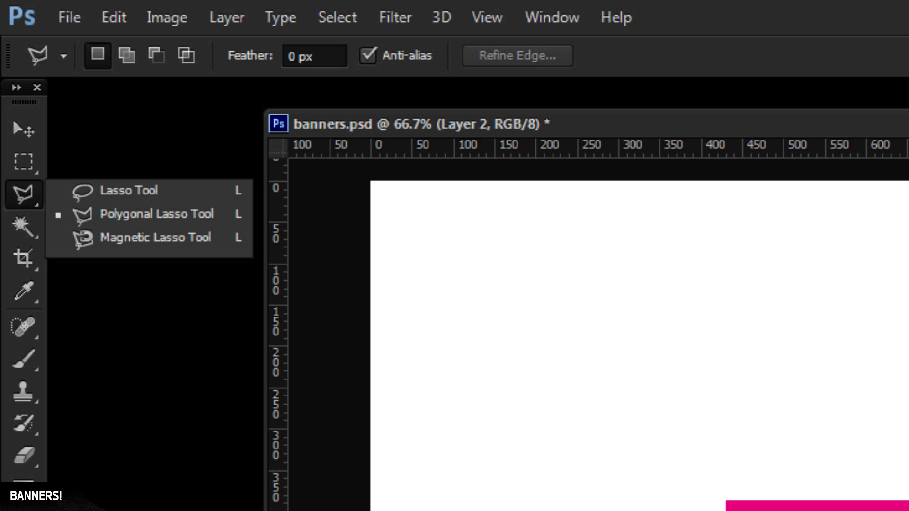
{"action": "key", "text": "z"}
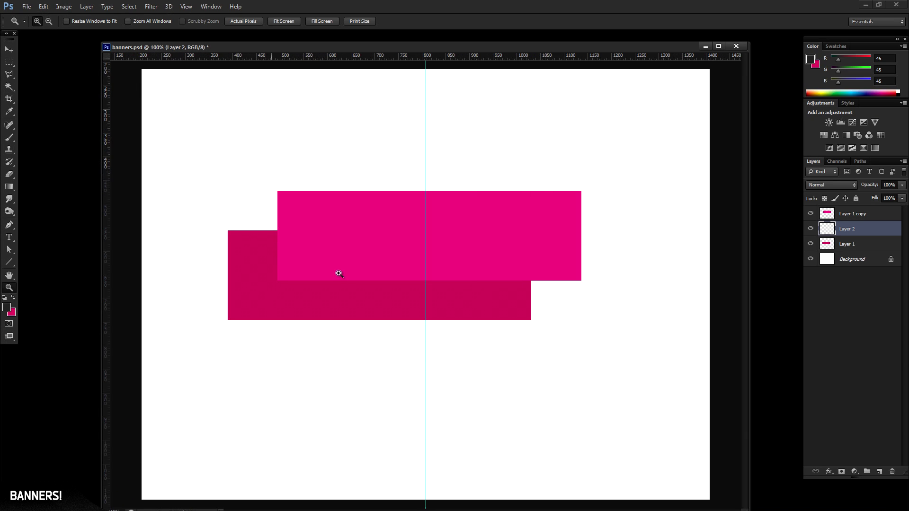
{"action": "left_click", "coordinate": [337, 272]}
{"action": "left_click_drag", "start_coordinate": [310, 268], "coordinate": [354, 262]}
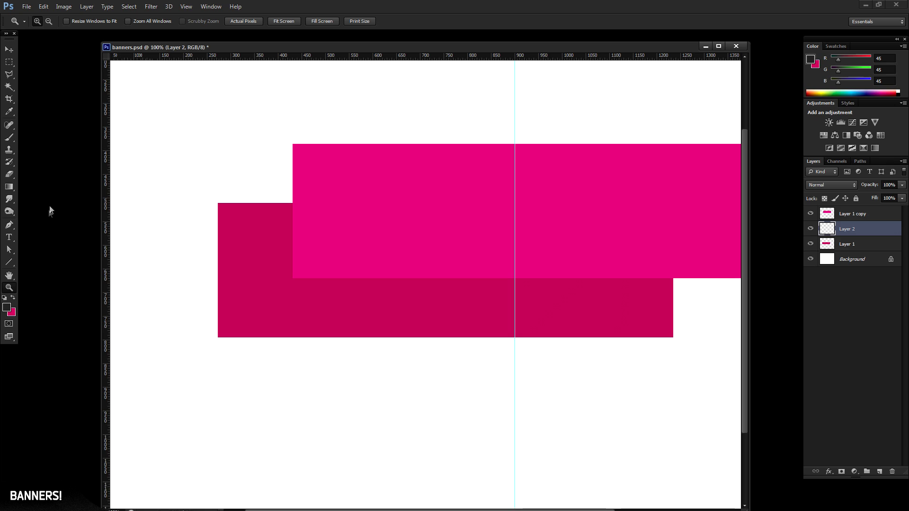
{"action": "left_click", "coordinate": [9, 74]}
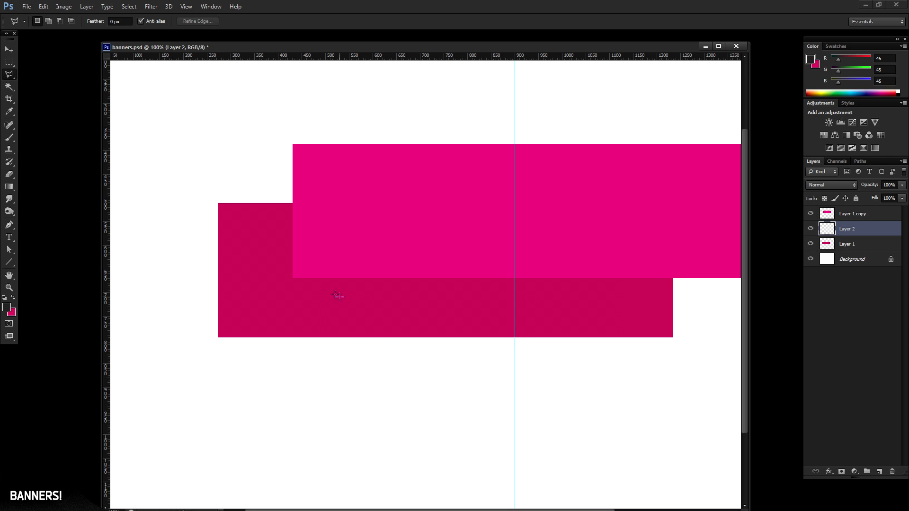
{"action": "left_click_drag", "start_coordinate": [107, 271], "coordinate": [376, 238]}
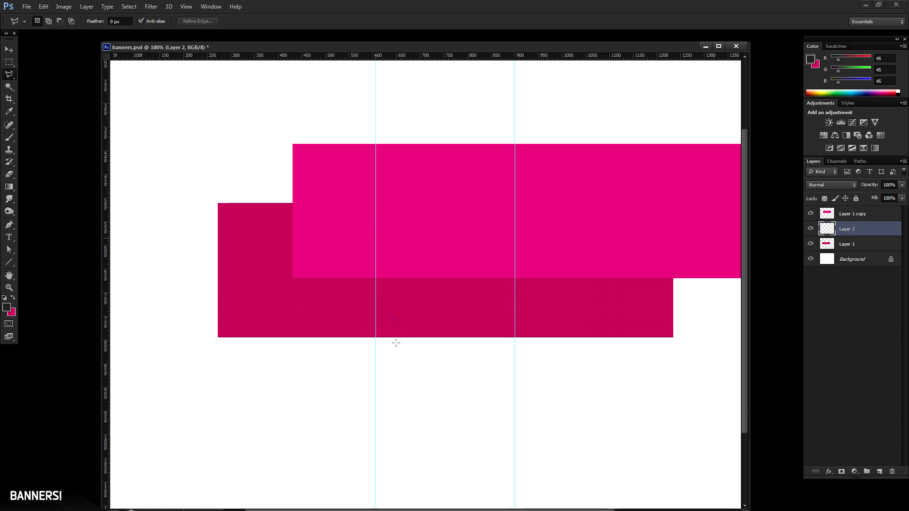
{"action": "left_click", "coordinate": [9, 287]}
{"action": "left_click", "coordinate": [418, 282]}
{"action": "left_click_drag", "start_coordinate": [376, 290], "coordinate": [430, 288]}
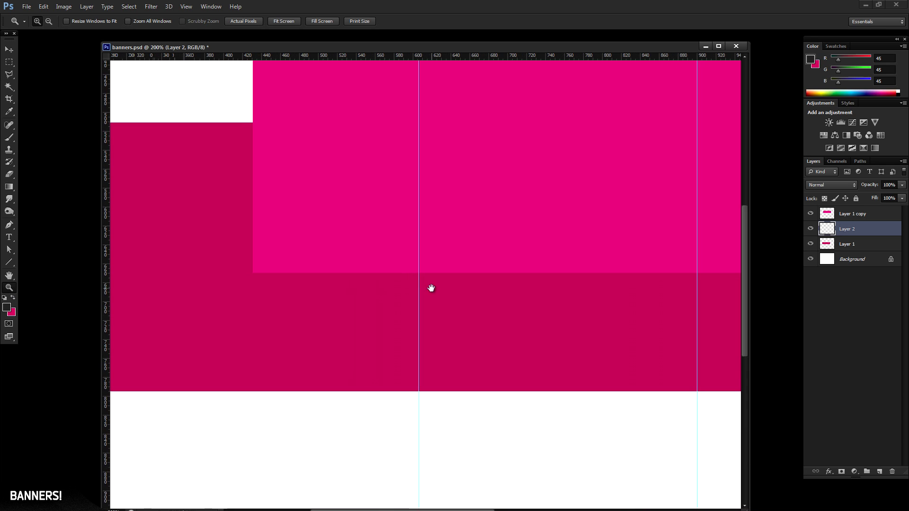
{"action": "left_click_drag", "start_coordinate": [109, 290], "coordinate": [253, 290]}
Draw a triangular Polygonal Lasso selection from the front rectangle's bottom-left corner to the 600 px guide at the rear rectangle's bottom edge.
{"action": "left_click", "coordinate": [9, 75]}
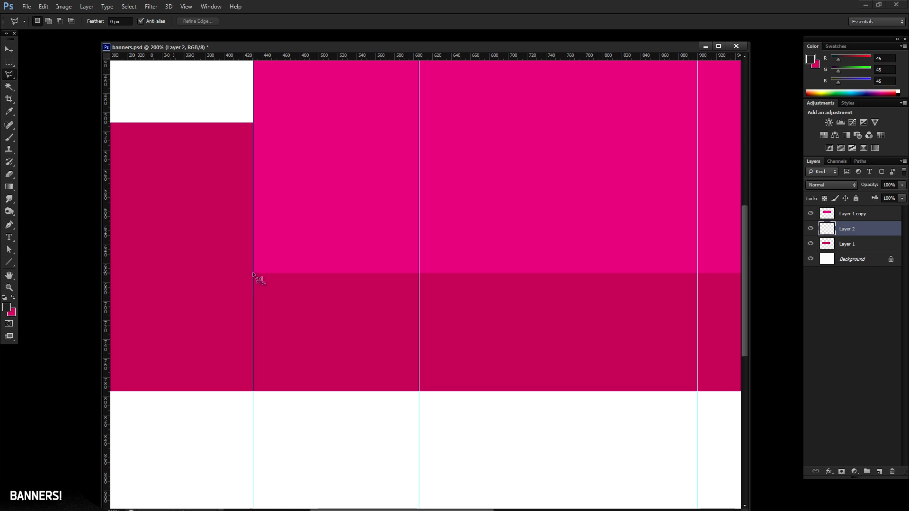
{"action": "left_click", "coordinate": [418, 391]}
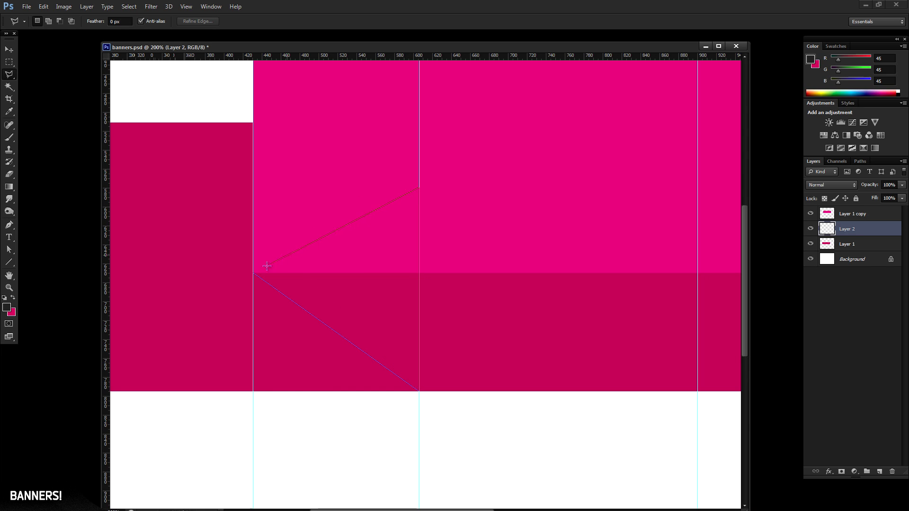
{"action": "left_click", "coordinate": [254, 274]}
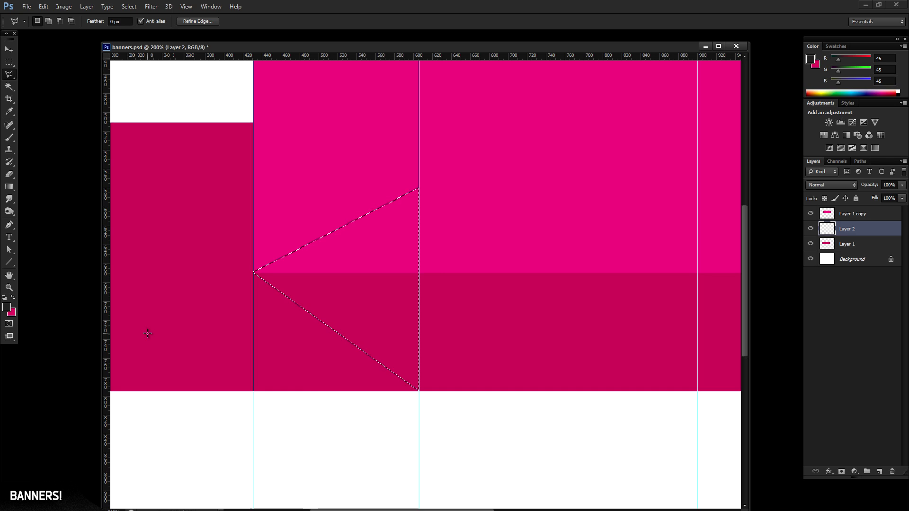
Fill the triangular selection on Layer 2 with the background colour, deselect it and hide the guides.
{"action": "key", "text": "ctrl+Delete"}
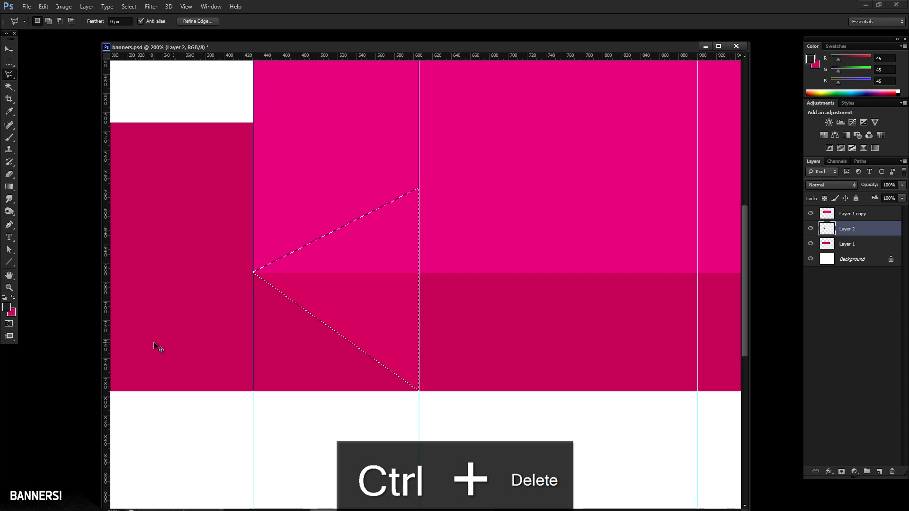
{"action": "key", "text": "ctrl+d"}
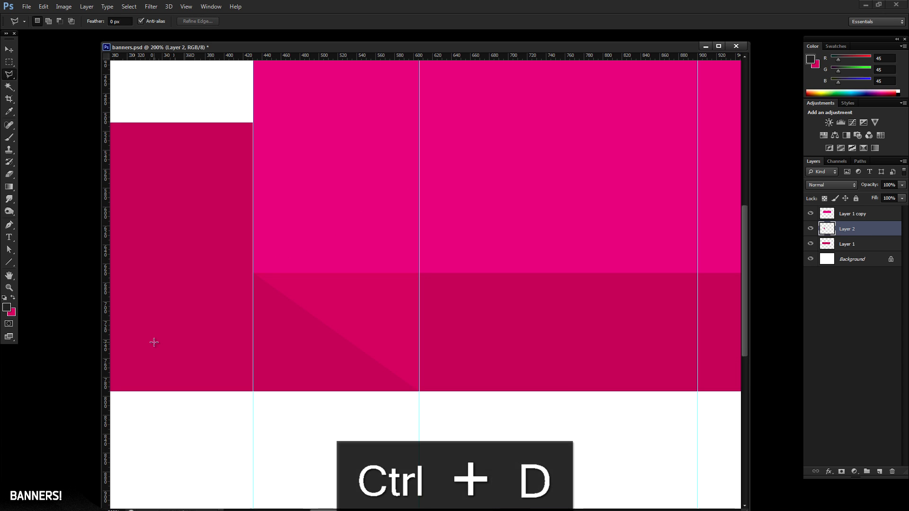
{"action": "key", "text": "alt+semicolon"}
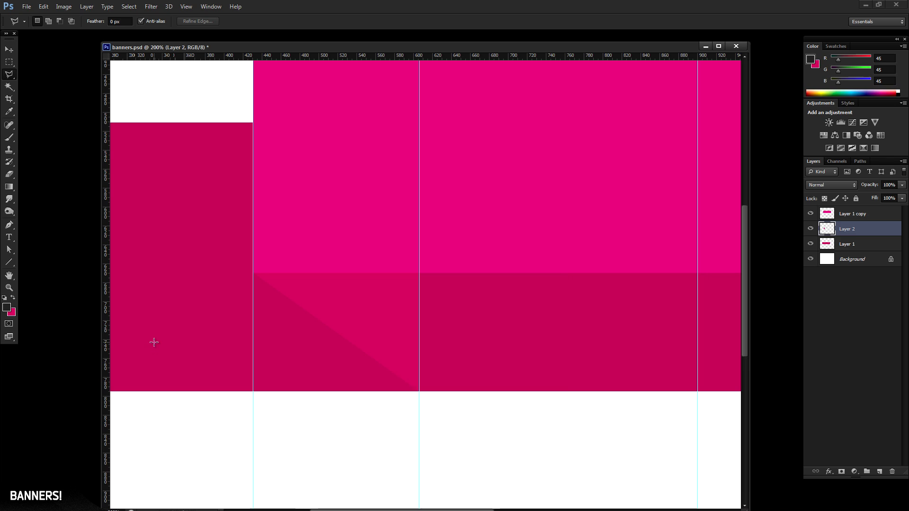
{"action": "key", "text": "ctrl+semicolon"}
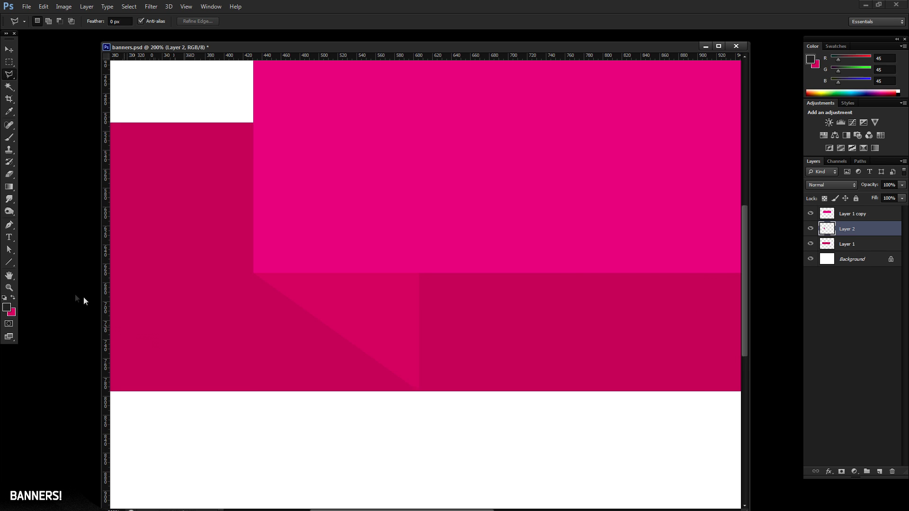
Draw a rectangular selection covering the rear rectangle's part right of the fold, starting at the fold's right edge.
{"action": "left_click", "coordinate": [11, 287]}
{"action": "left_click", "coordinate": [562, 262], "text": "alt"}
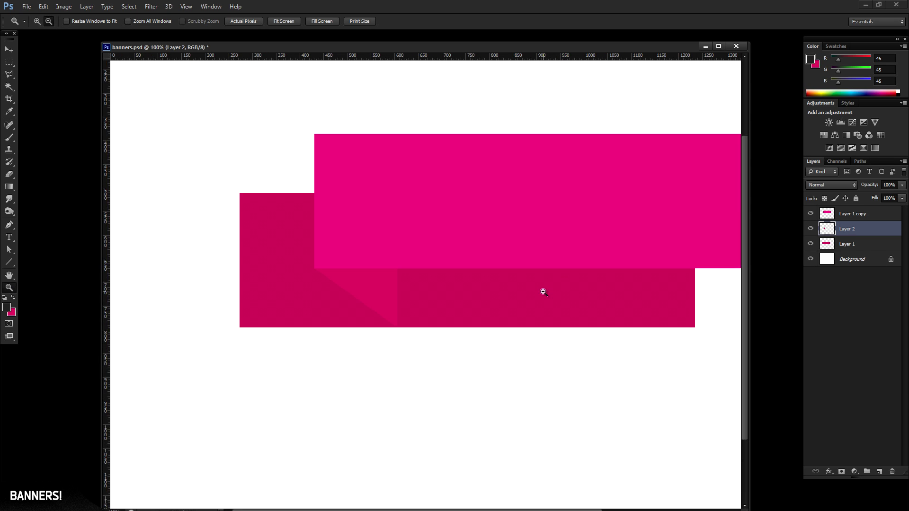
{"action": "left_click_drag", "start_coordinate": [529, 243], "coordinate": [475, 247]}
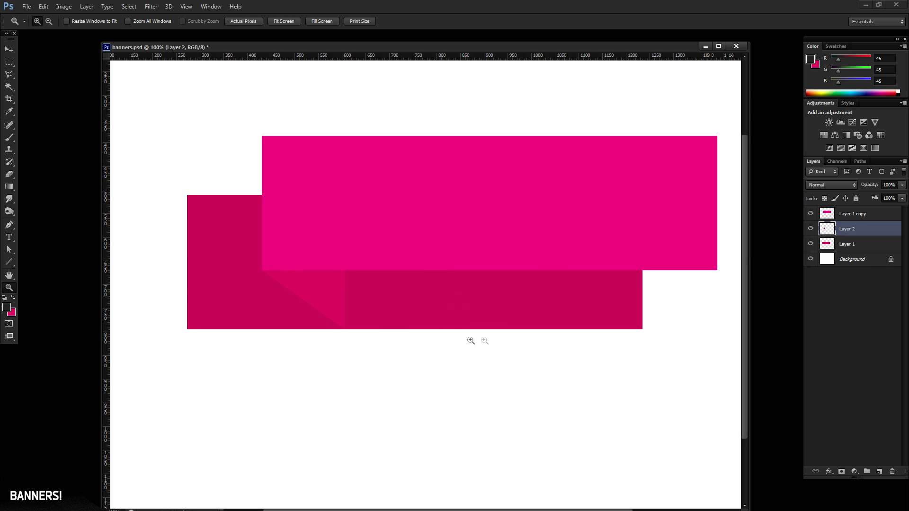
{"action": "left_click", "coordinate": [9, 62]}
{"action": "right_click", "coordinate": [8, 65]}
{"action": "left_click", "coordinate": [47, 61]}
{"action": "left_click_drag", "start_coordinate": [697, 112], "coordinate": [344, 388]}
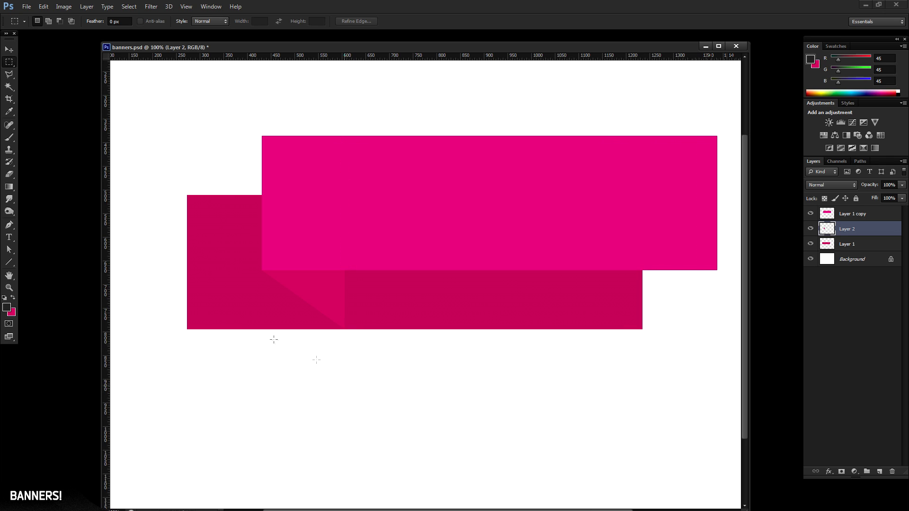
Nudge the rectangular selection slightly right so its left edge lines up with the fold's right edge.
{"action": "left_click", "coordinate": [9, 287]}
{"action": "left_click", "coordinate": [382, 277]}
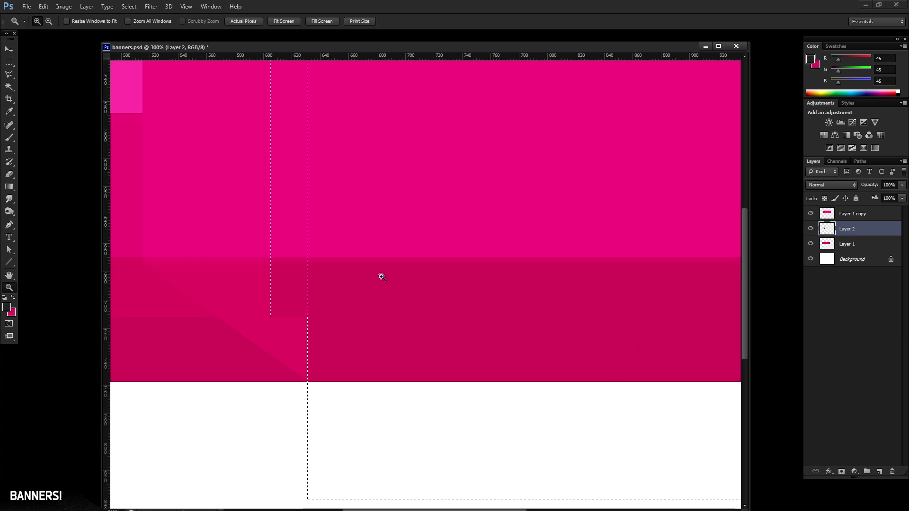
{"action": "left_click", "coordinate": [430, 229]}
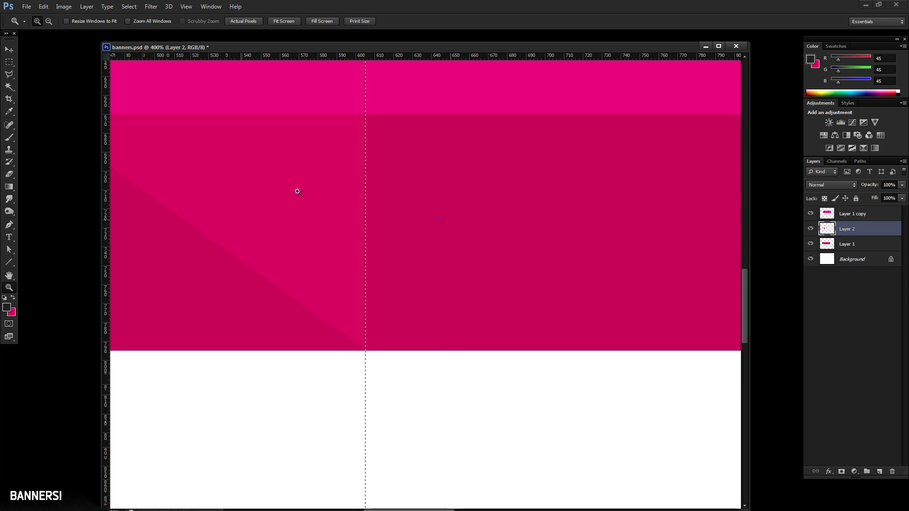
{"action": "left_click", "coordinate": [9, 62]}
{"action": "key", "text": "Right"}
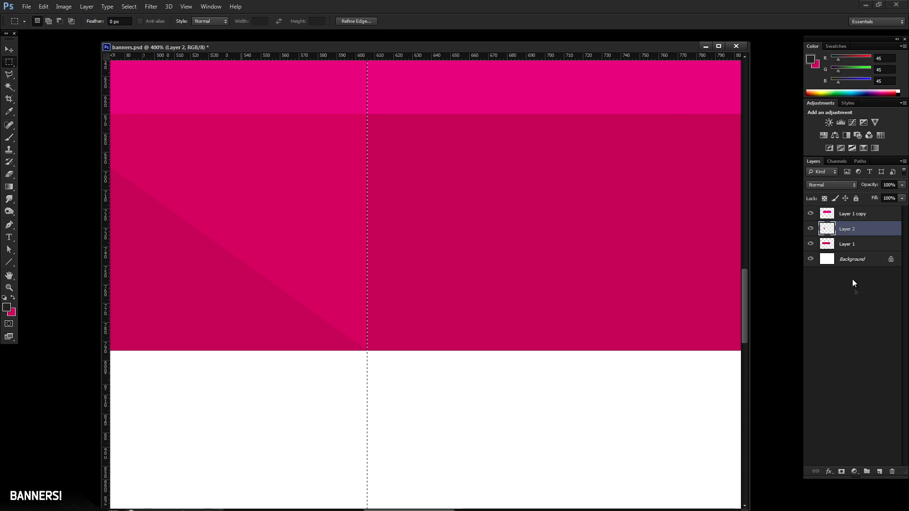
Delete the selected part of the dark rectangle on Layer 1 and deselect.
{"action": "left_click", "coordinate": [848, 245]}
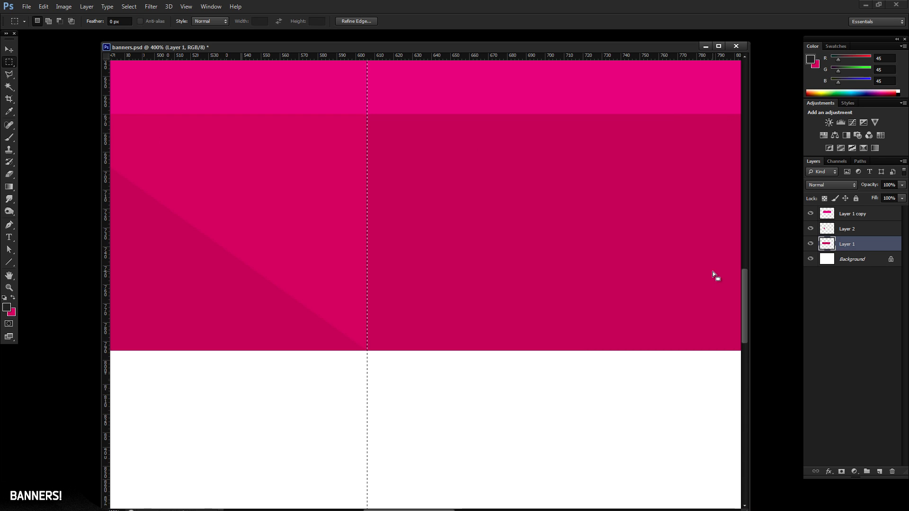
{"action": "left_click", "coordinate": [9, 287]}
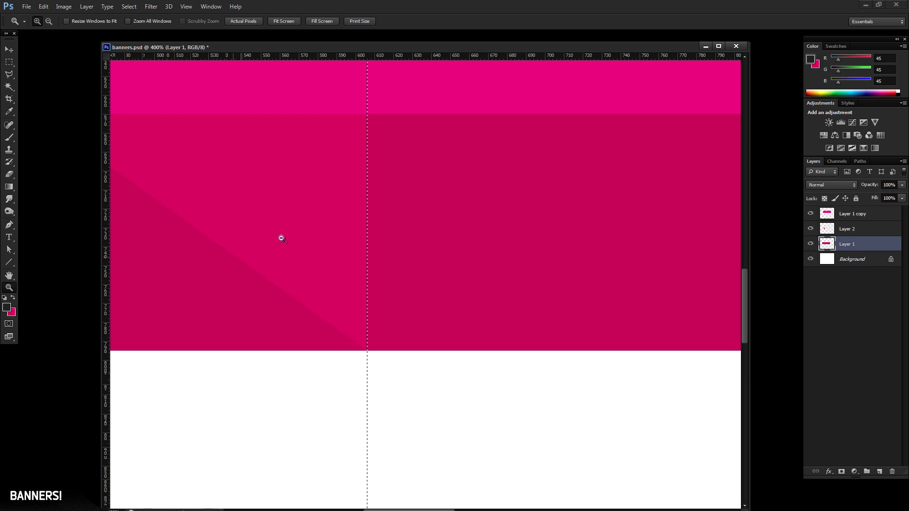
{"action": "left_click", "coordinate": [288, 250], "text": "alt"}
{"action": "left_click", "coordinate": [294, 257], "text": "alt"}
{"action": "left_click", "coordinate": [294, 257], "text": "alt"}
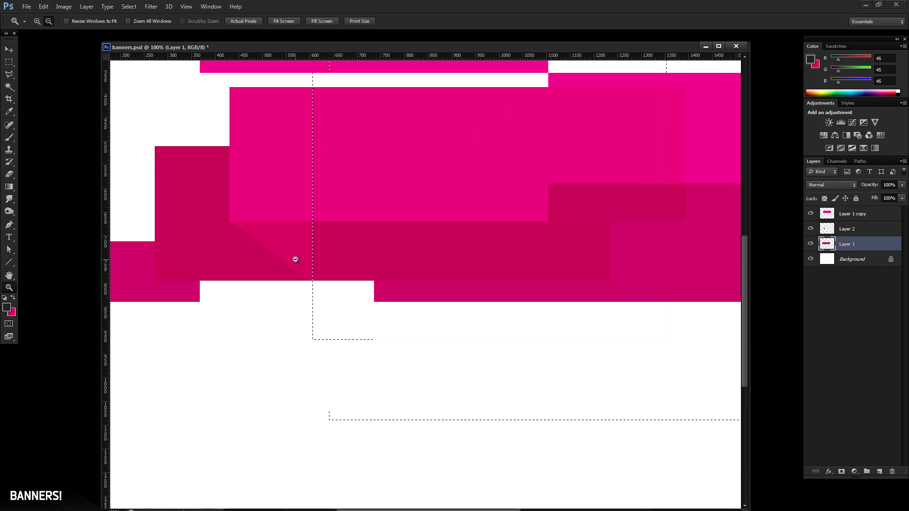
{"action": "left_click", "coordinate": [9, 62]}
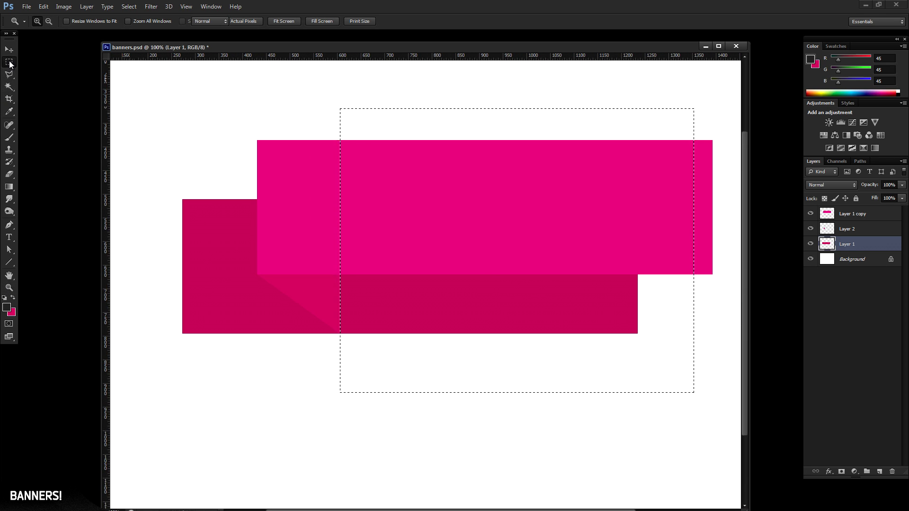
{"action": "key", "text": "Delete"}
{"action": "key", "text": "ctrl+d"}
{"action": "left_click_drag", "start_coordinate": [483, 215], "coordinate": [462, 247]}
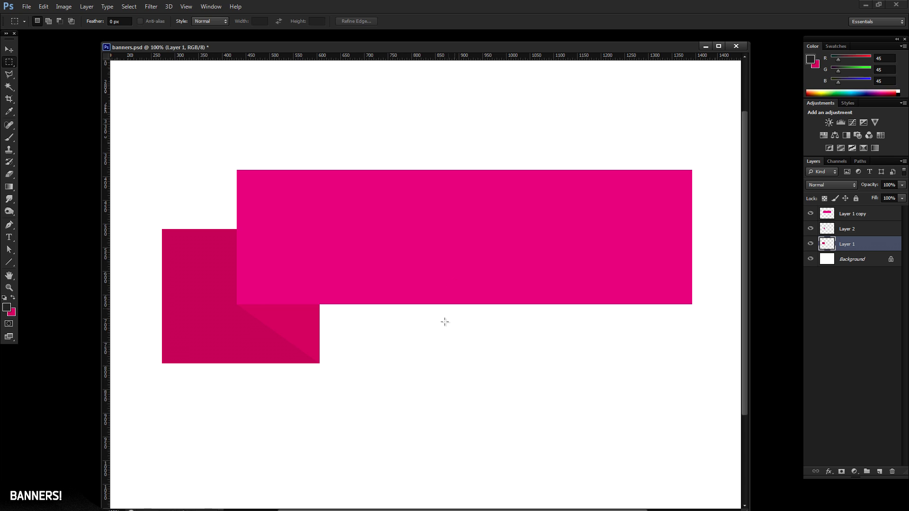
On Layer 1 copy, lasso and delete a wedge from the bottom-left corner so the left end slants inward about 60 px at the top.
{"action": "key", "text": "z"}
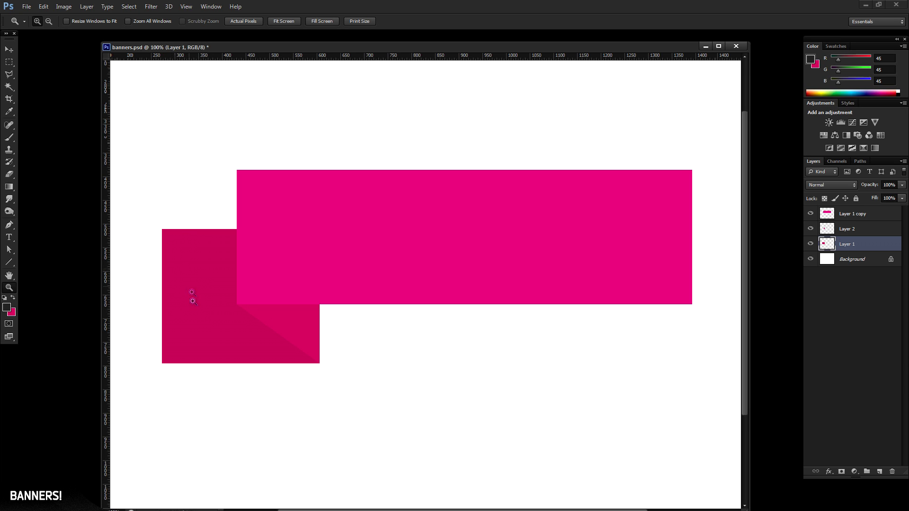
{"action": "left_click", "coordinate": [8, 64]}
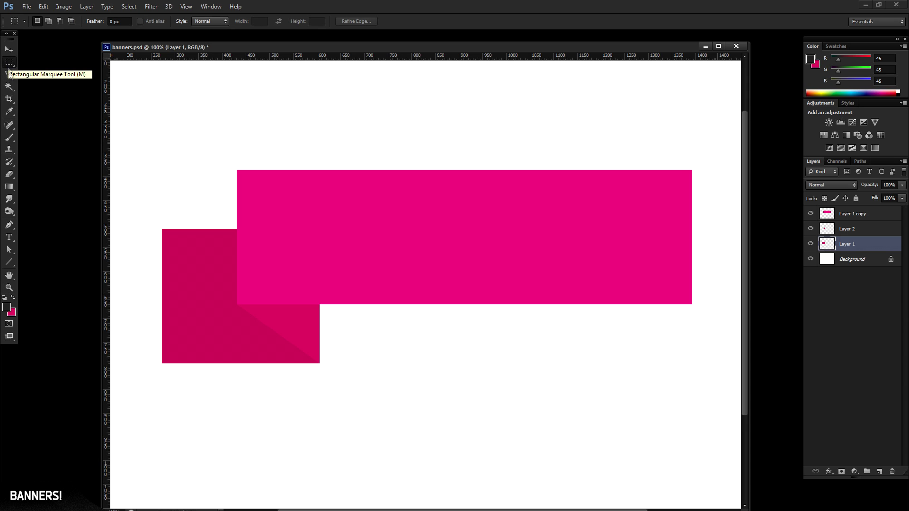
{"action": "left_click", "coordinate": [8, 75]}
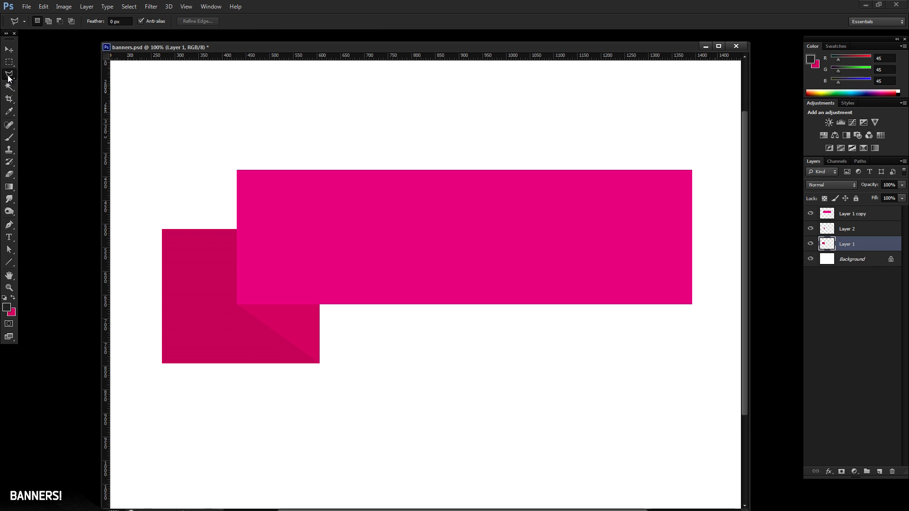
{"action": "left_click", "coordinate": [57, 84]}
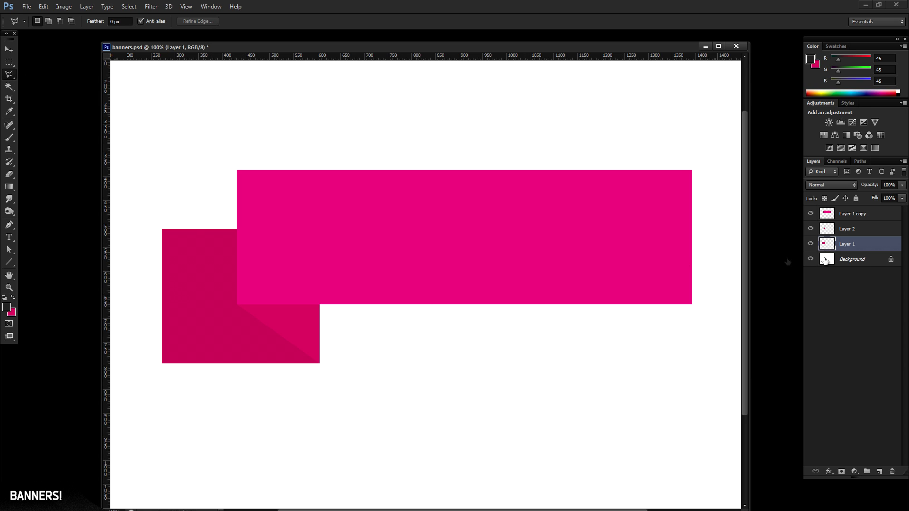
{"action": "left_click_drag", "start_coordinate": [307, 270], "coordinate": [404, 268]}
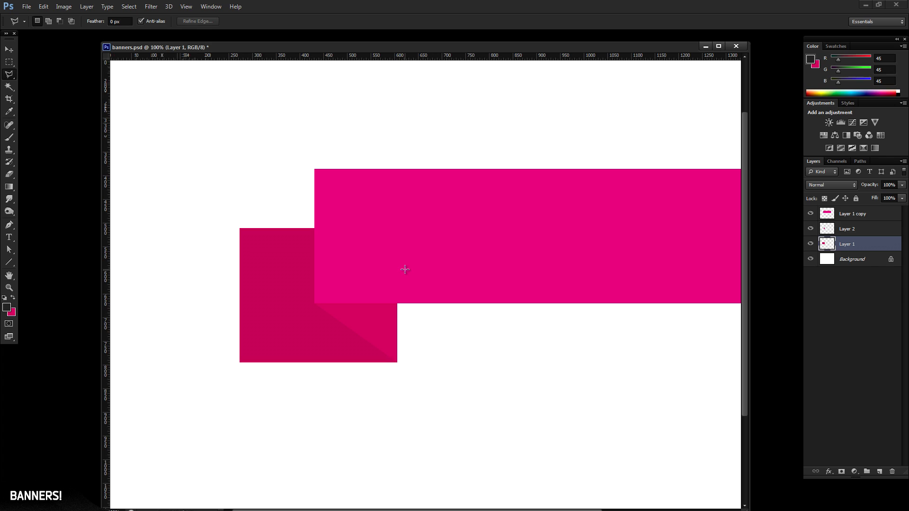
{"action": "left_click", "coordinate": [862, 215]}
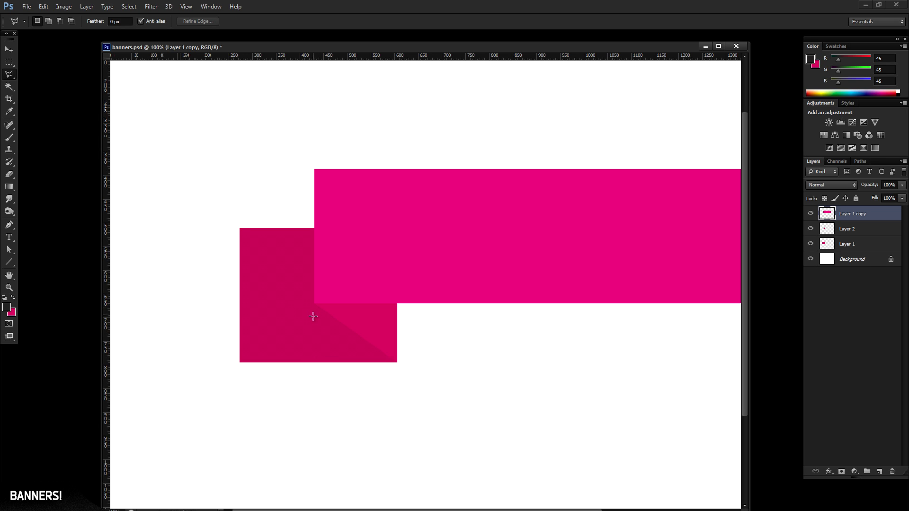
{"action": "left_click", "coordinate": [9, 288]}
{"action": "left_click", "coordinate": [349, 265]}
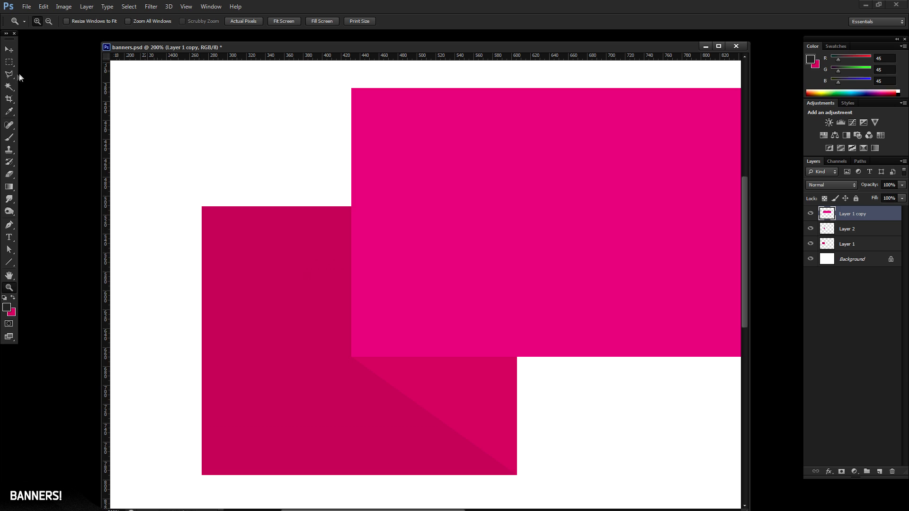
{"action": "key", "text": "l"}
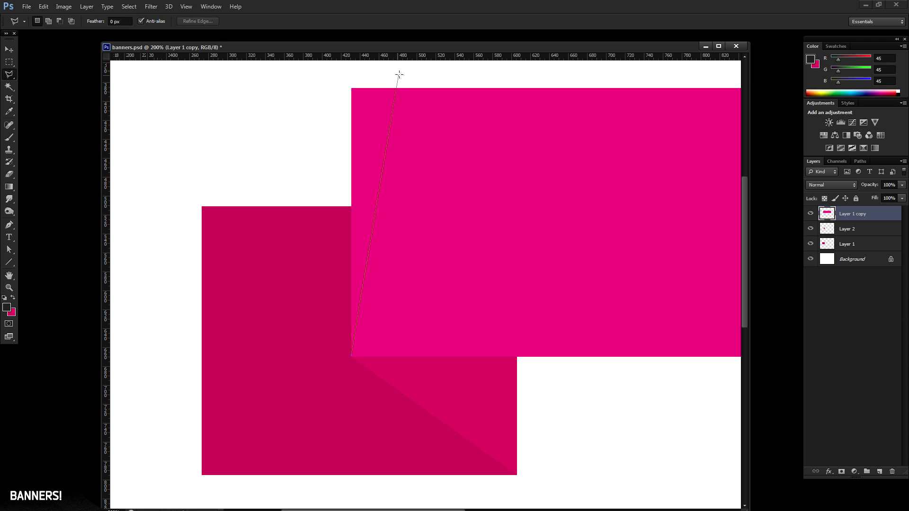
{"action": "left_click", "coordinate": [414, 73]}
{"action": "double_click", "coordinate": [291, 74]}
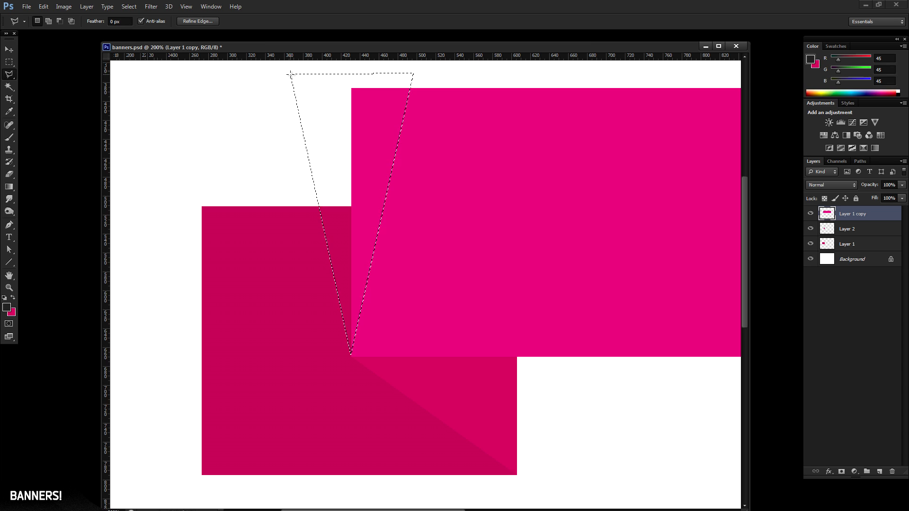
{"action": "key", "text": "Delete"}
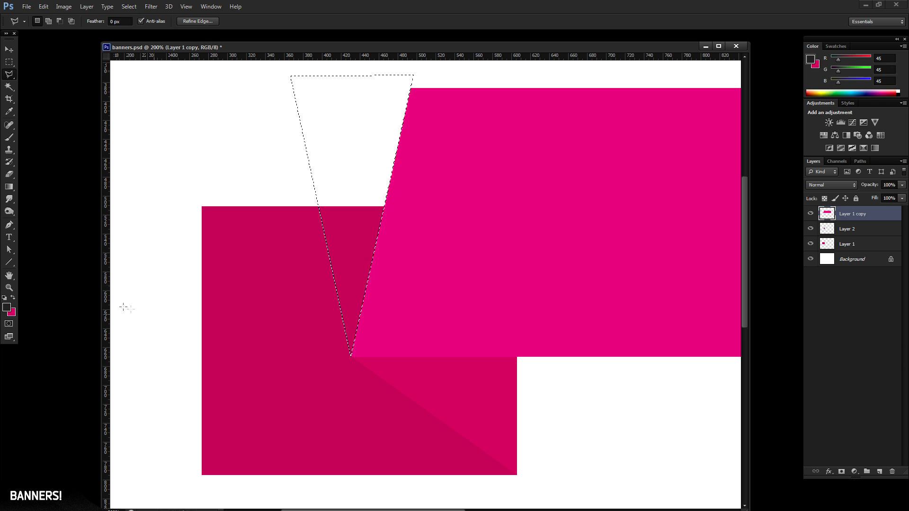
Move the wedge selection to the dark rectangle's bottom-left corner, delete the covered part from Layer 1 and deselect.
{"action": "key", "text": "z"}
{"action": "left_click_drag", "start_coordinate": [334, 340], "coordinate": [394, 371]}
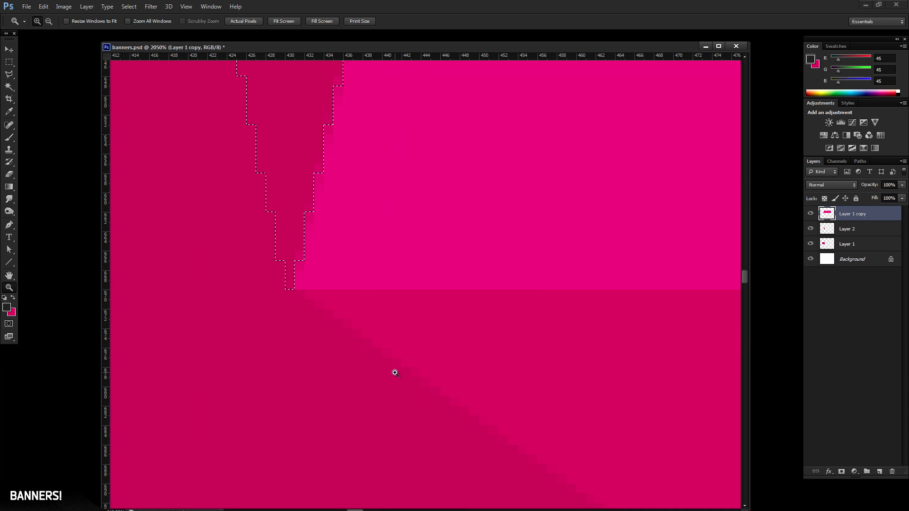
{"action": "right_click", "coordinate": [319, 286]}
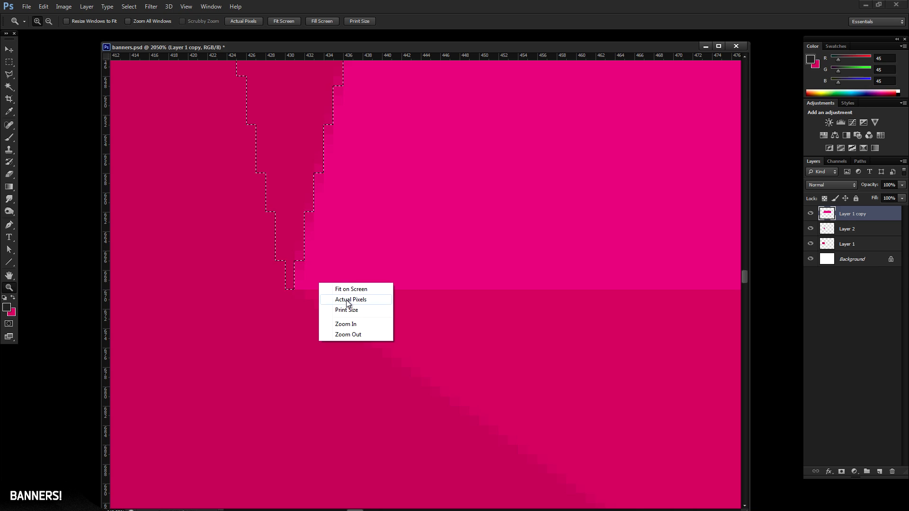
{"action": "left_click", "coordinate": [347, 299]}
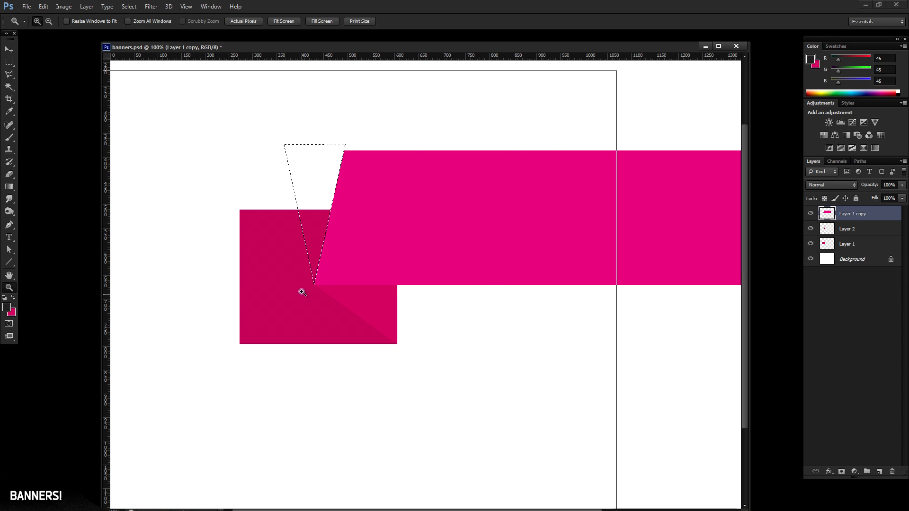
{"action": "left_click", "coordinate": [301, 293]}
{"action": "left_click", "coordinate": [9, 62]}
{"action": "left_click_drag", "start_coordinate": [455, 134], "coordinate": [310, 248]}
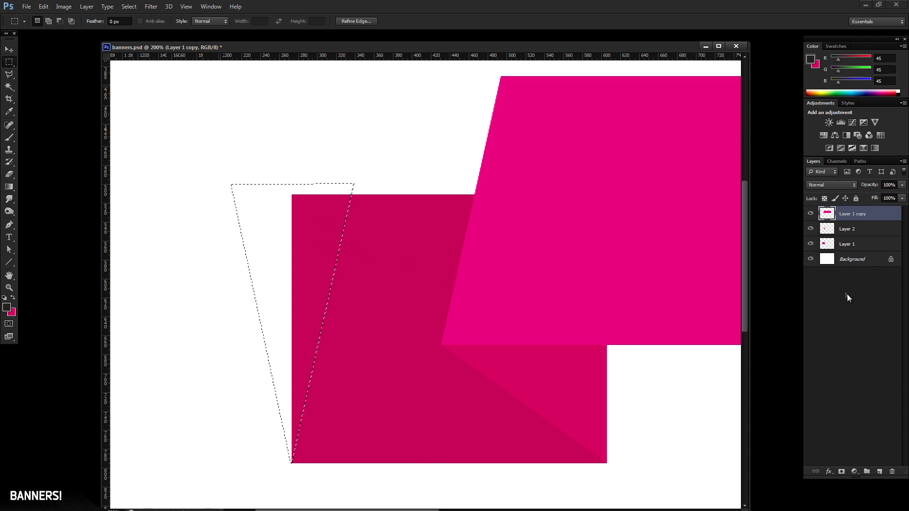
{"action": "left_click", "coordinate": [851, 244]}
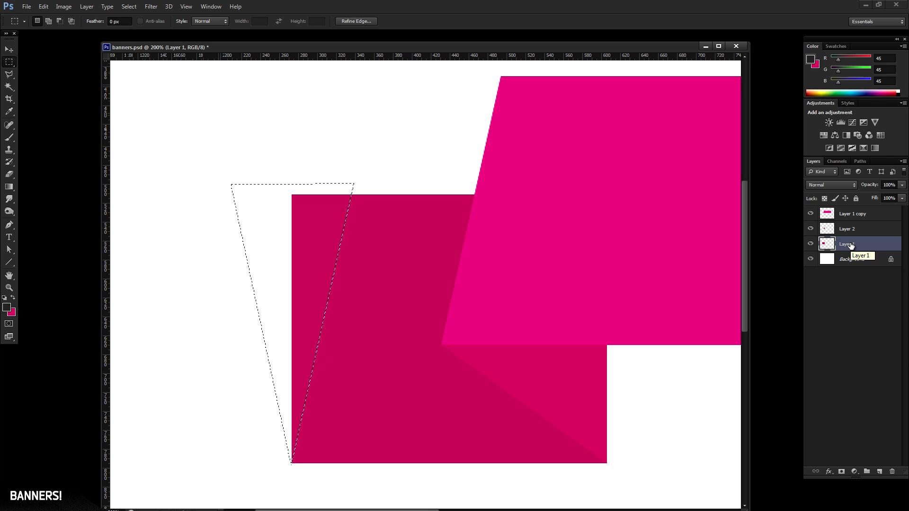
{"action": "key", "text": "Delete"}
{"action": "key", "text": "ctrl+d"}
On Layer 1, lasso and delete the area right of a slanted line rising from the fold's bottom-right corner, about 20 px inward, and deselect.
{"action": "left_click_drag", "start_coordinate": [571, 300], "coordinate": [436, 278]}
{"action": "left_click", "coordinate": [9, 287]}
{"action": "left_click", "coordinate": [453, 270], "text": "alt"}
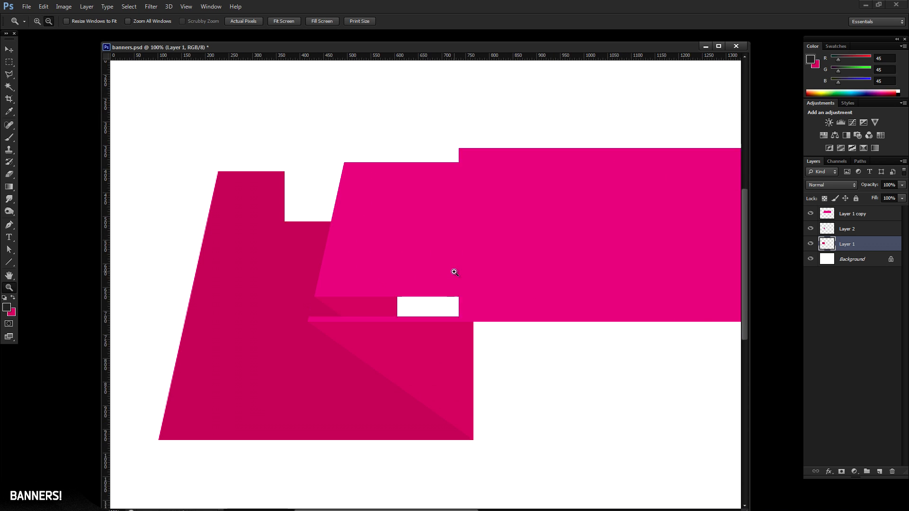
{"action": "left_click_drag", "start_coordinate": [417, 284], "coordinate": [401, 294]}
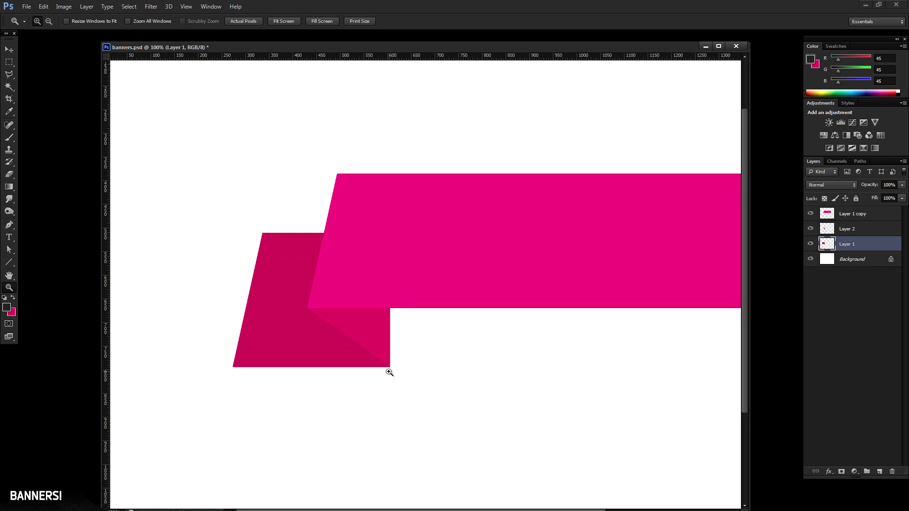
{"action": "left_click", "coordinate": [8, 77]}
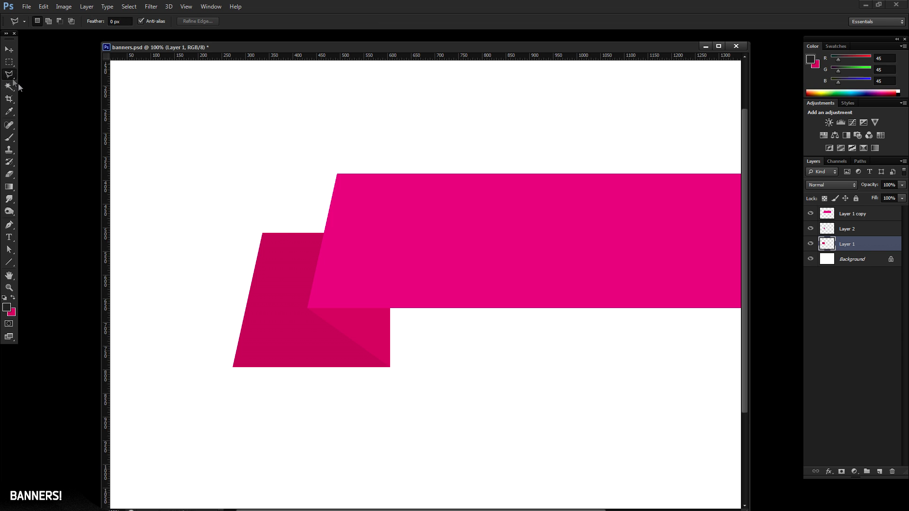
{"action": "left_click", "coordinate": [12, 289]}
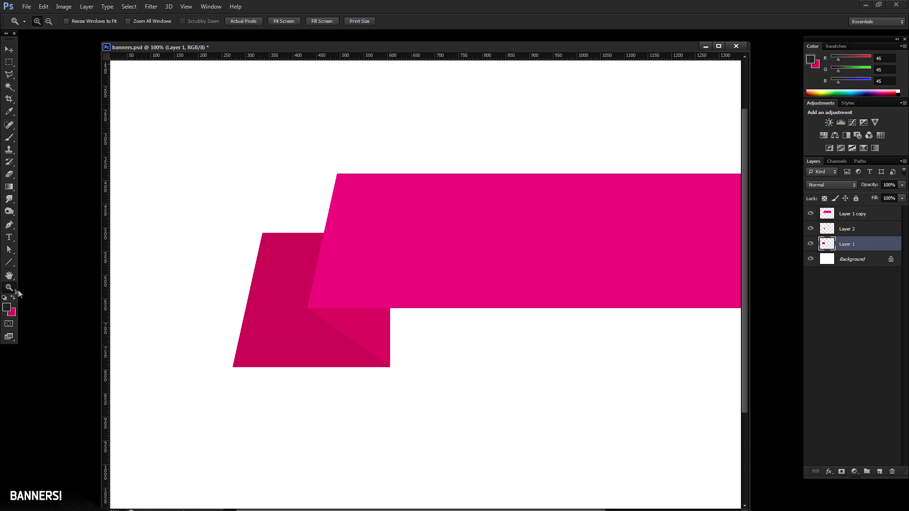
{"action": "left_click", "coordinate": [473, 291]}
{"action": "left_click_drag", "start_coordinate": [378, 288], "coordinate": [502, 290]}
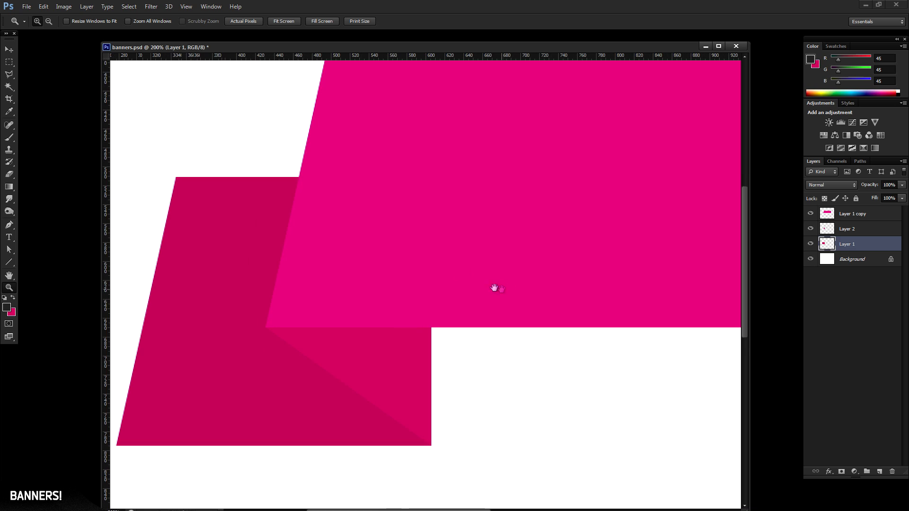
{"action": "left_click", "coordinate": [9, 75]}
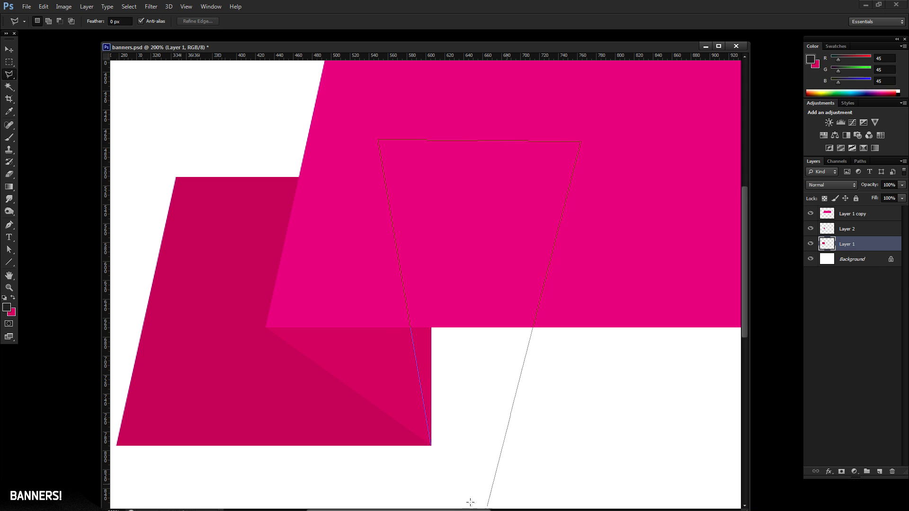
{"action": "double_click", "coordinate": [445, 481]}
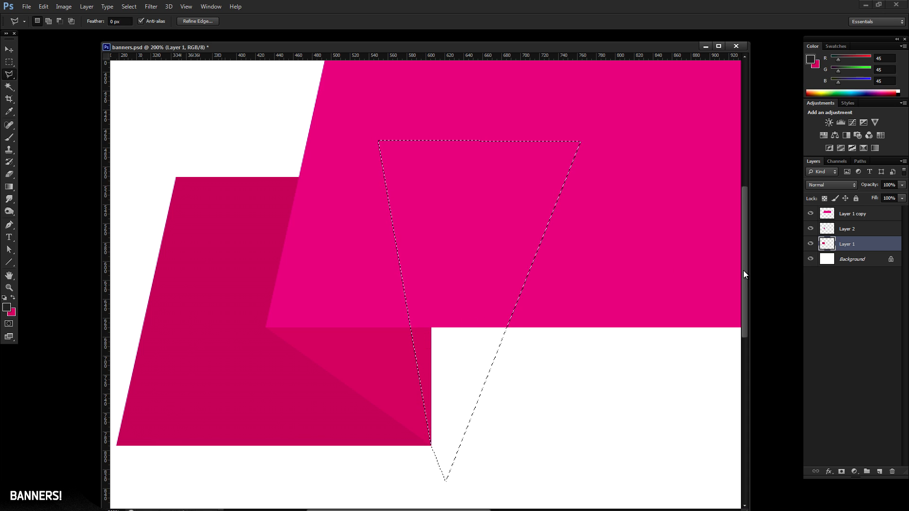
{"action": "left_click", "coordinate": [848, 230]}
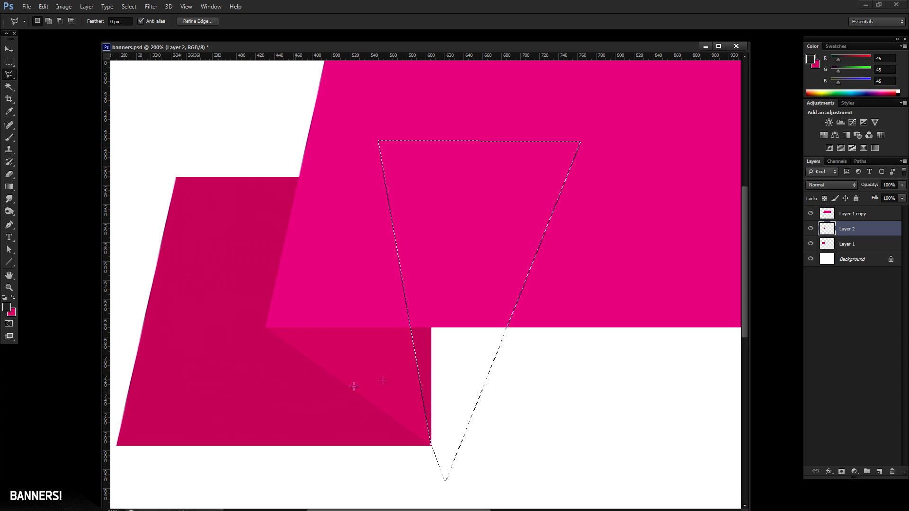
{"action": "left_click", "coordinate": [867, 245]}
{"action": "key", "text": "Delete"}
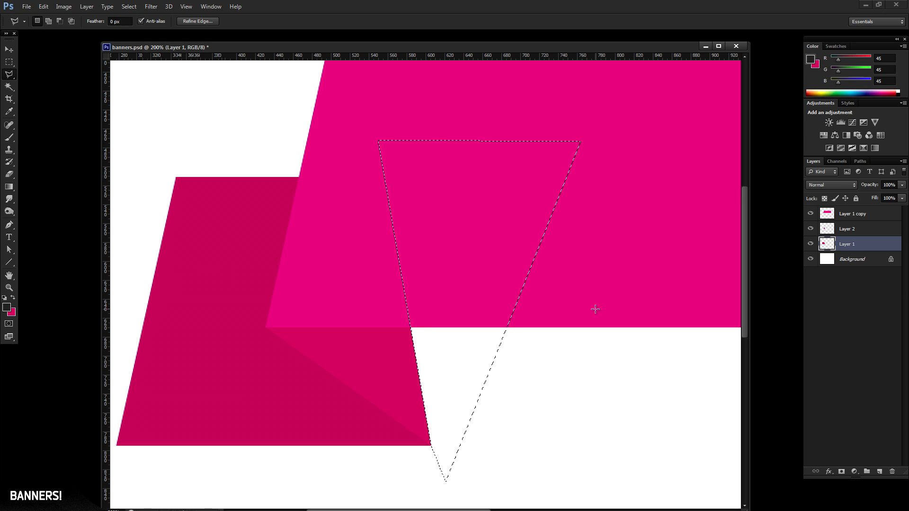
{"action": "key", "text": "ctrl+d"}
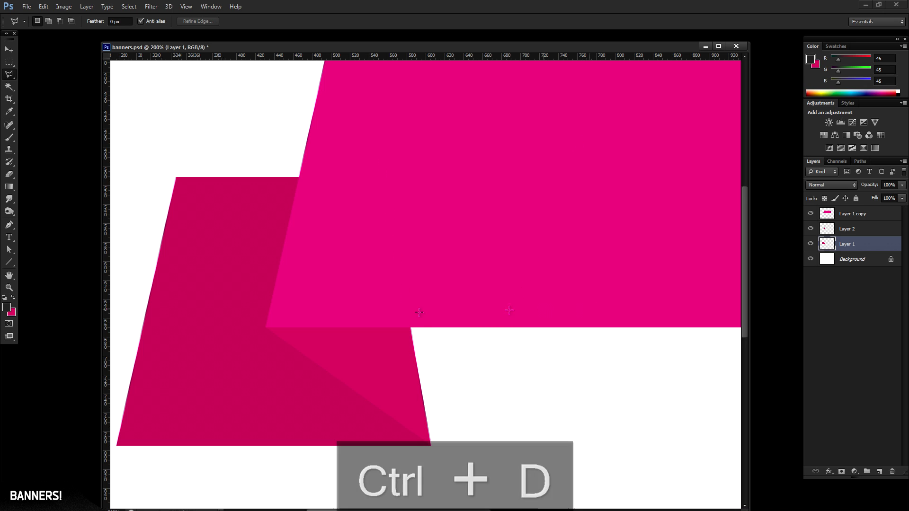
Set up the Burn tool with a 137 px brush.
{"action": "left_click", "coordinate": [9, 288]}
{"action": "left_click", "coordinate": [526, 227], "text": "alt"}
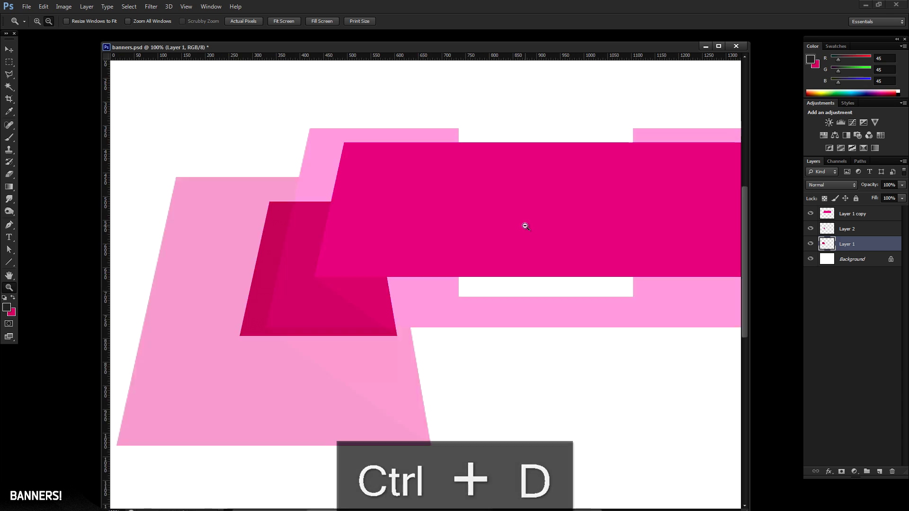
{"action": "left_click_drag", "start_coordinate": [532, 231], "coordinate": [496, 273]}
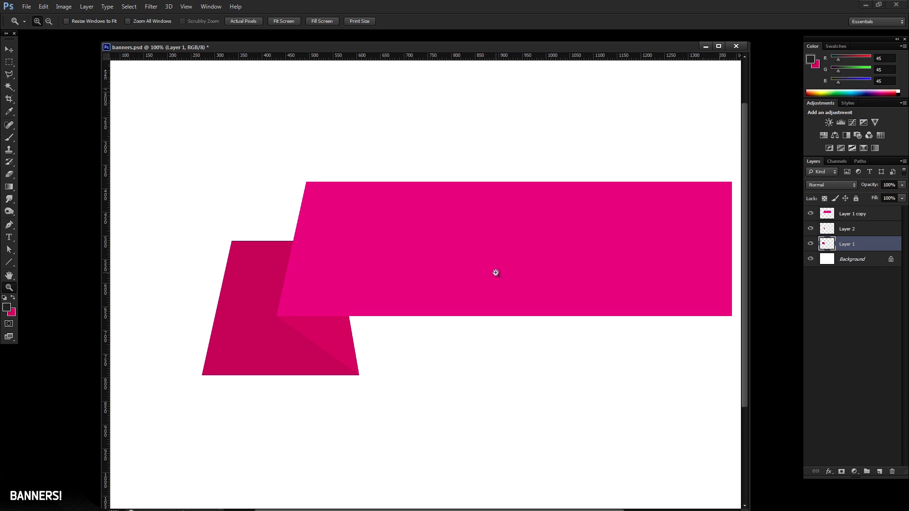
{"action": "left_click_drag", "start_coordinate": [388, 277], "coordinate": [398, 296]}
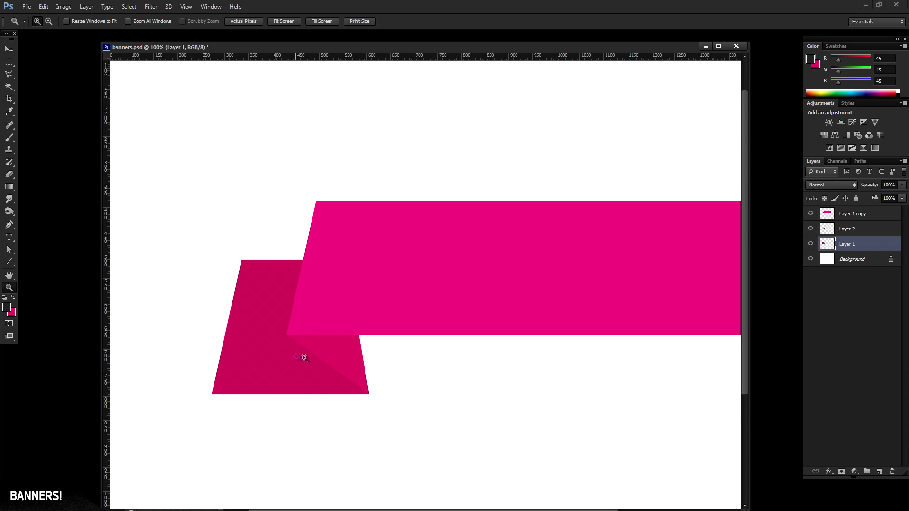
{"action": "left_click", "coordinate": [9, 211]}
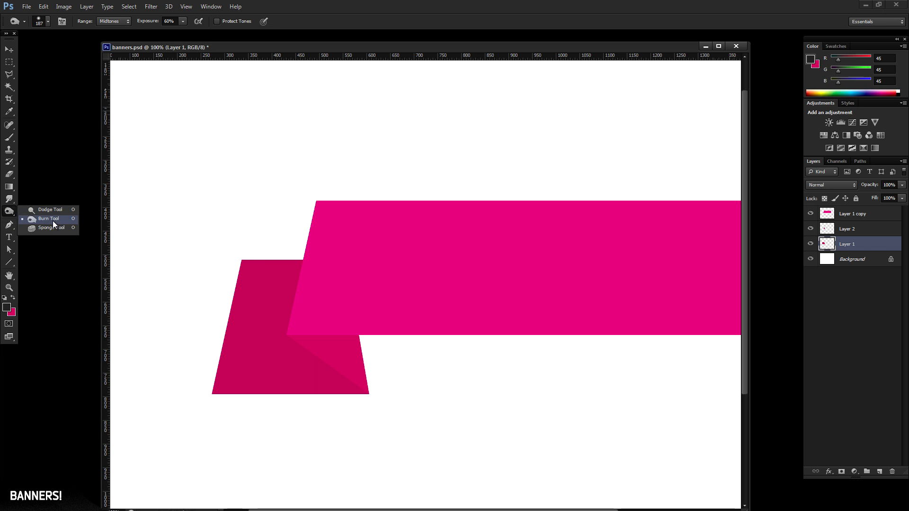
{"action": "left_click", "coordinate": [53, 220]}
{"action": "right_click", "coordinate": [437, 189]}
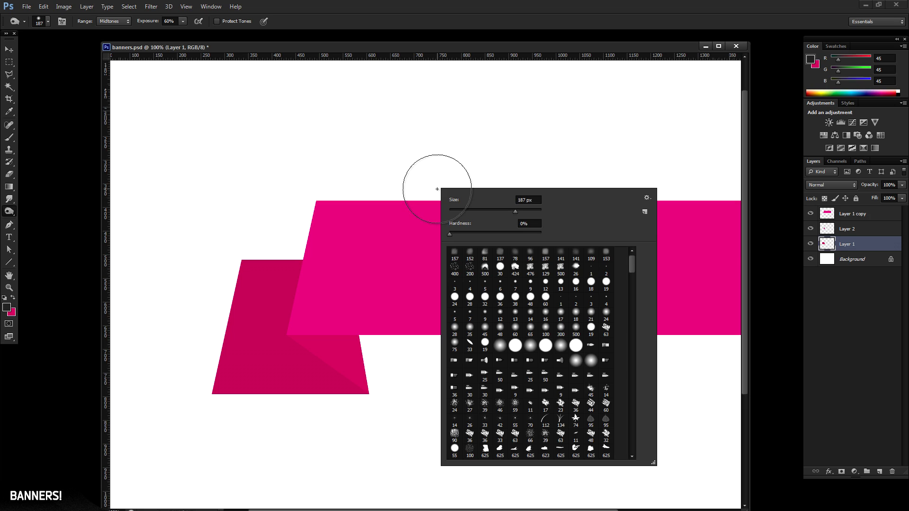
{"action": "key", "text": "Tab"}
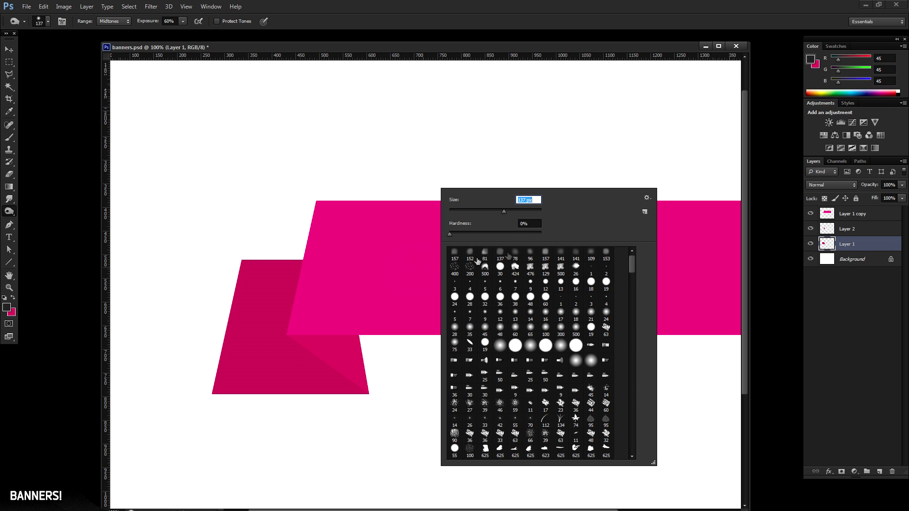
{"action": "left_click", "coordinate": [523, 49]}
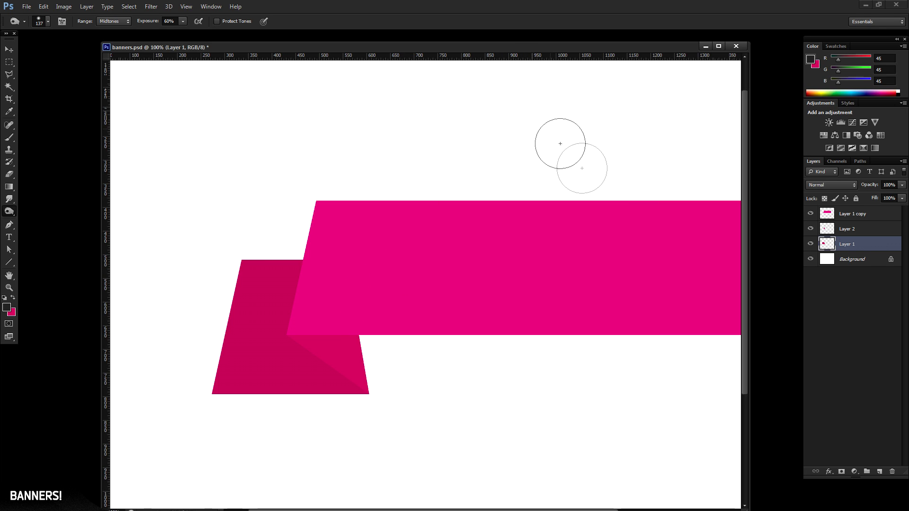
Burn shadows on Layer 1 beside the front banner's slanted end and fold diagonal, and on Layer 2 beneath the banner's bottom edge.
{"action": "mouse_move", "coordinate": [304, 314]}
{"action": "left_mouse_down"}
{"action": "mouse_move", "coordinate": [314, 261]}
{"action": "mouse_move", "coordinate": [315, 284]}
{"action": "mouse_move", "coordinate": [298, 291]}
{"action": "mouse_move", "coordinate": [325, 365]}
{"action": "mouse_move", "coordinate": [357, 381]}
{"action": "mouse_move", "coordinate": [294, 264]}
{"action": "mouse_move", "coordinate": [291, 315]}
{"action": "mouse_move", "coordinate": [327, 375]}
{"action": "mouse_move", "coordinate": [298, 353]}
{"action": "mouse_move", "coordinate": [374, 386]}
{"action": "mouse_move", "coordinate": [289, 333]}
{"action": "mouse_move", "coordinate": [381, 400]}
{"action": "mouse_move", "coordinate": [284, 329]}
{"action": "mouse_move", "coordinate": [304, 254]}
{"action": "mouse_move", "coordinate": [280, 367]}
{"action": "mouse_move", "coordinate": [296, 314]}
{"action": "left_mouse_up"}
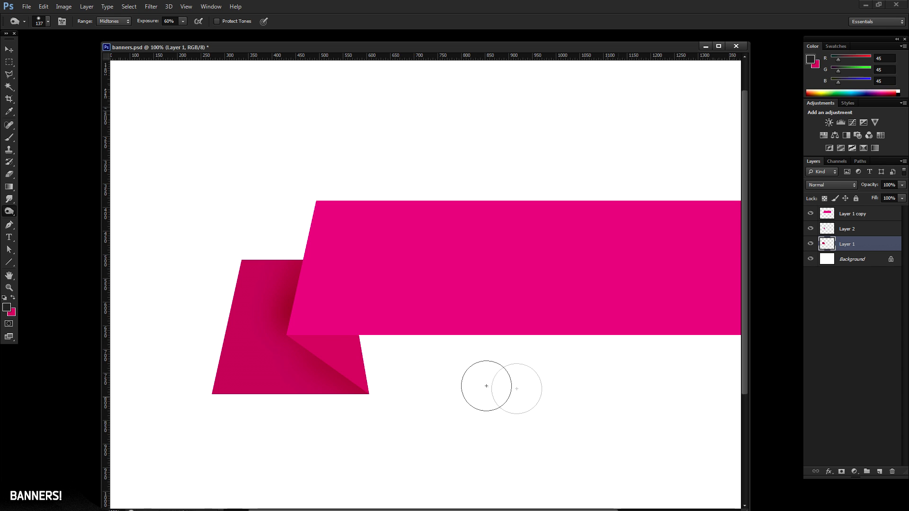
{"action": "mouse_move", "coordinate": [487, 383]}
{"action": "left_mouse_down"}
{"action": "mouse_move", "coordinate": [316, 314]}
{"action": "mouse_move", "coordinate": [306, 273]}
{"action": "mouse_move", "coordinate": [309, 298]}
{"action": "mouse_move", "coordinate": [280, 350]}
{"action": "mouse_move", "coordinate": [340, 370]}
{"action": "mouse_move", "coordinate": [293, 336]}
{"action": "left_mouse_up"}
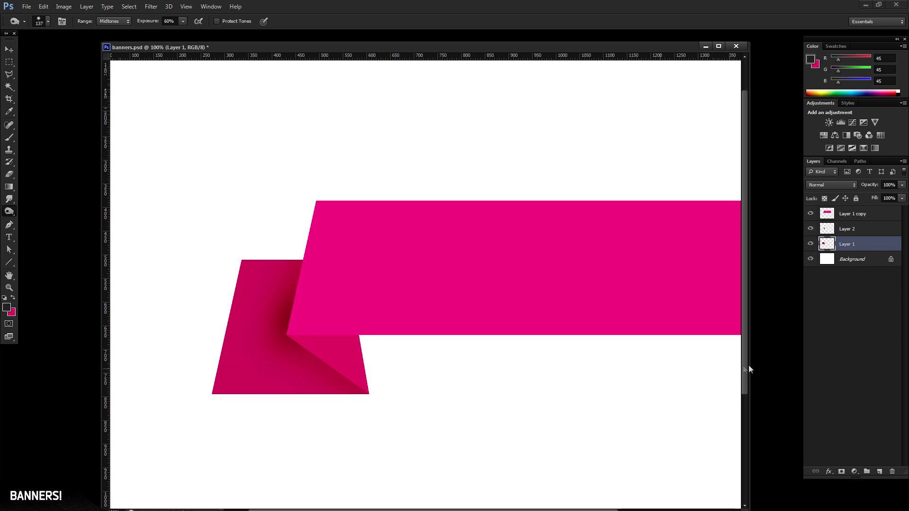
{"action": "left_click", "coordinate": [863, 231]}
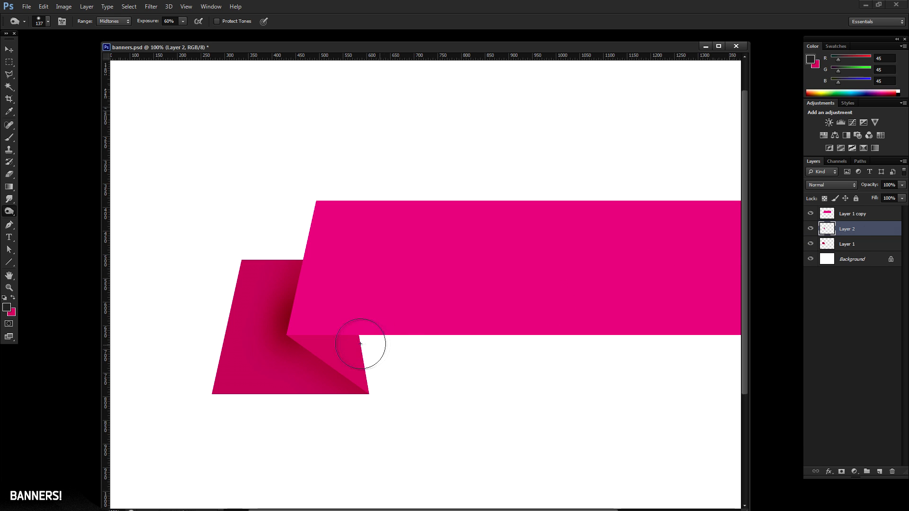
{"action": "mouse_move", "coordinate": [290, 326]}
{"action": "left_mouse_down"}
{"action": "mouse_move", "coordinate": [385, 331]}
{"action": "mouse_move", "coordinate": [290, 331]}
{"action": "left_mouse_up"}
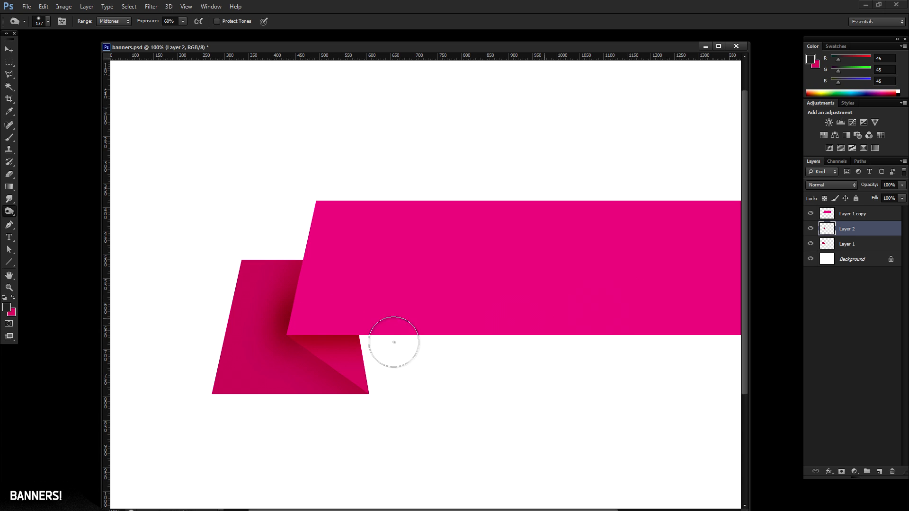
Show the guides and remove the two vertical guides at the fold, keeping only the centre guide.
{"action": "key", "text": "z"}
{"action": "left_click", "coordinate": [470, 284], "text": "alt"}
{"action": "left_click", "coordinate": [467, 283], "text": "alt"}
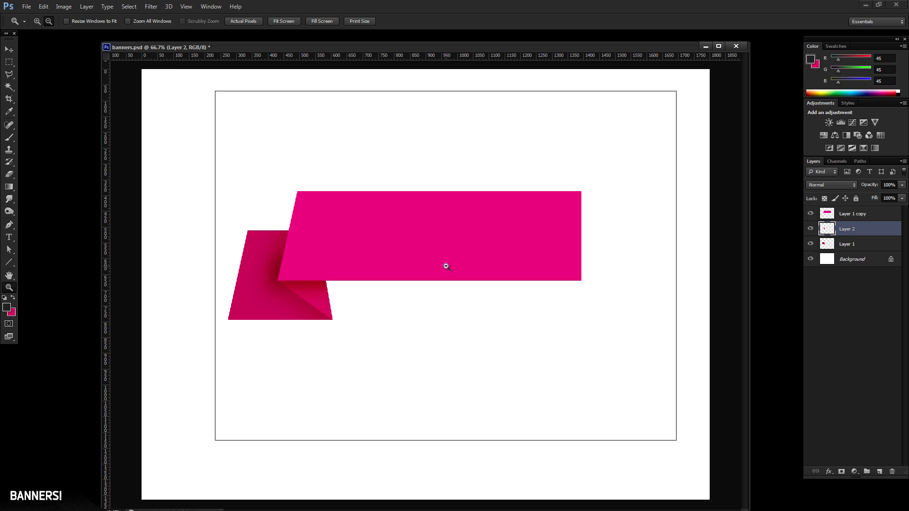
{"action": "left_click", "coordinate": [434, 269]}
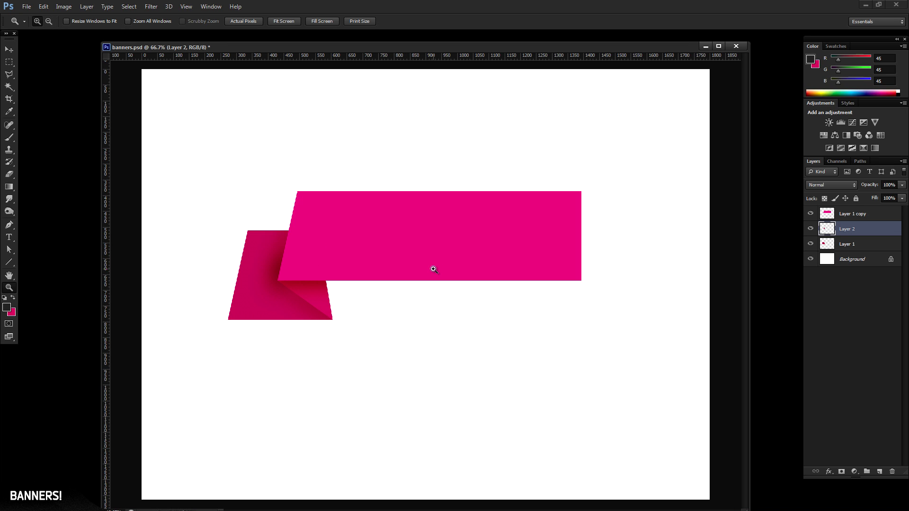
{"action": "left_click", "coordinate": [9, 62]}
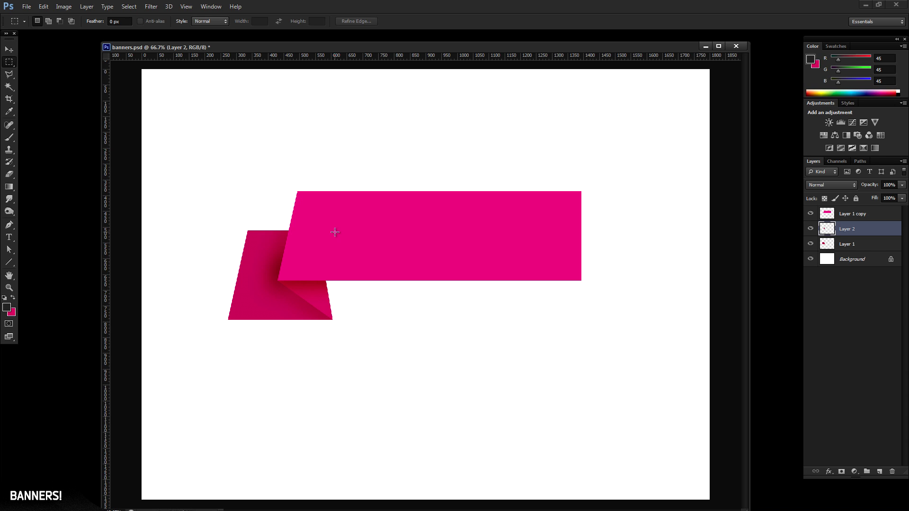
{"action": "key", "text": "ctrl+semicolon"}
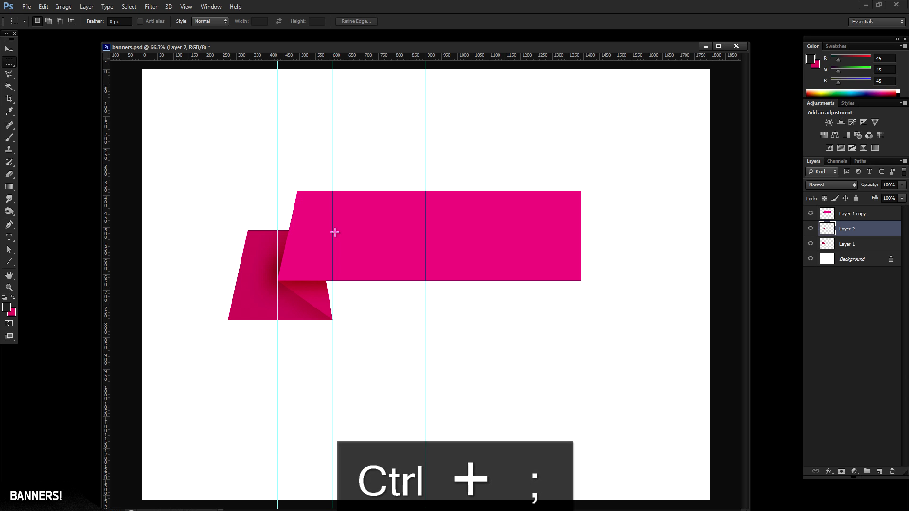
{"action": "left_click", "coordinate": [9, 50]}
{"action": "left_click_drag", "start_coordinate": [277, 119], "coordinate": [61, 126]}
{"action": "left_click_drag", "start_coordinate": [335, 138], "coordinate": [57, 160]}
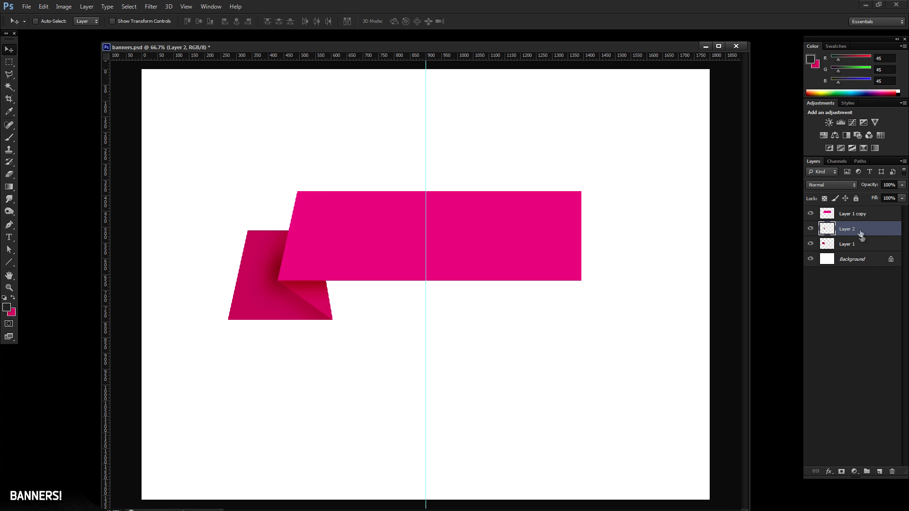
Merge Layer 1 copy, Layer 2 and Layer 1 into a single layer.
{"action": "left_click", "coordinate": [855, 215]}
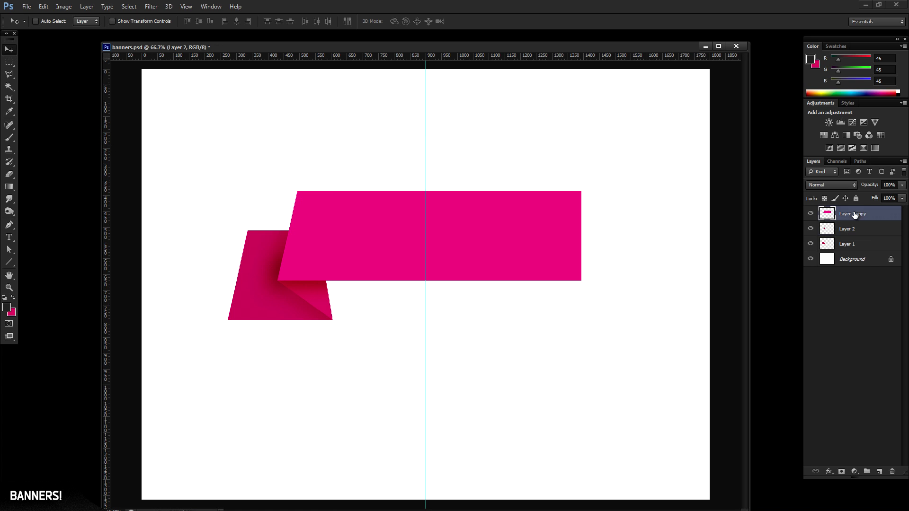
{"action": "left_click", "coordinate": [858, 245], "text": "shift"}
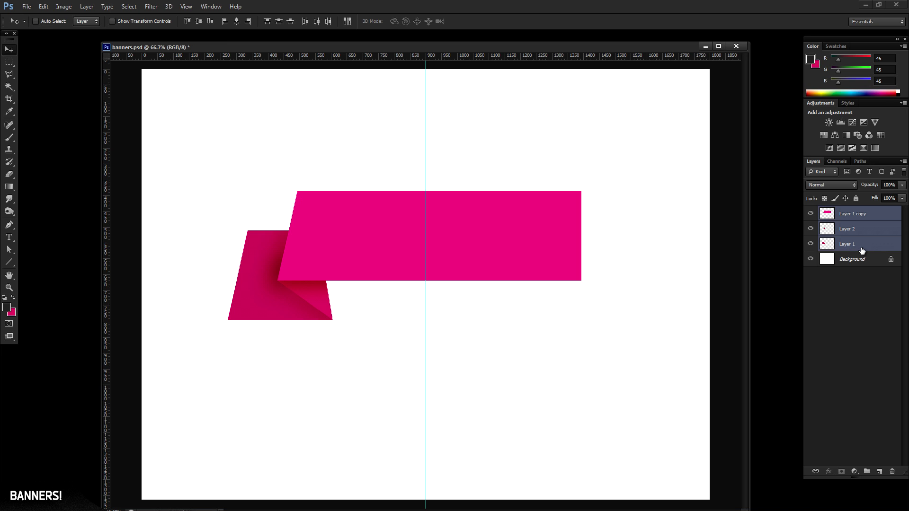
{"action": "key", "text": "ctrl+e"}
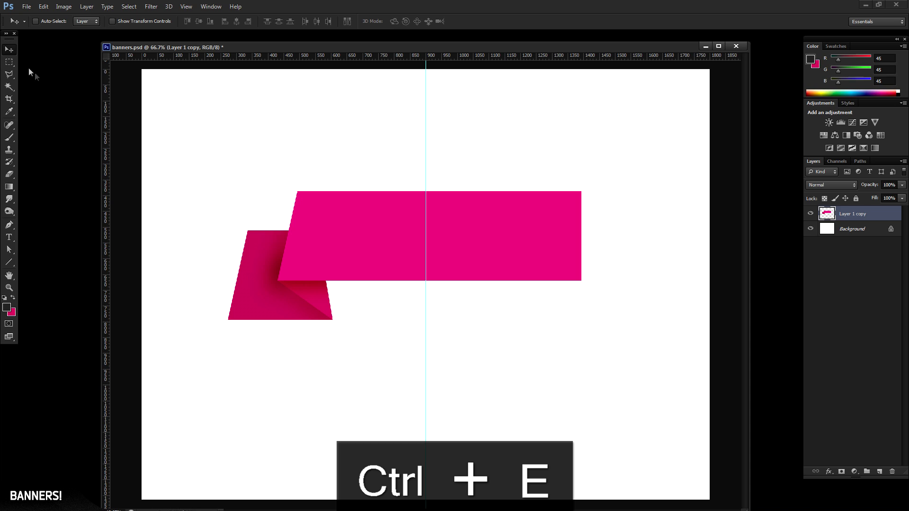
Delete the part of the banner that extends to the right of the centre guide, and clear the selection.
{"action": "left_click", "coordinate": [9, 62]}
{"action": "left_click_drag", "start_coordinate": [658, 138], "coordinate": [426, 348]}
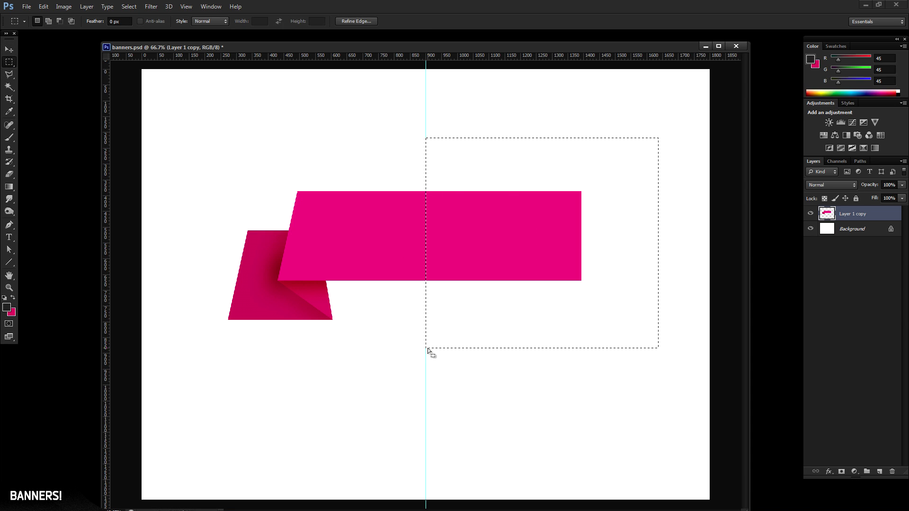
{"action": "key", "text": "Delete"}
{"action": "key", "text": "ctrl+d"}
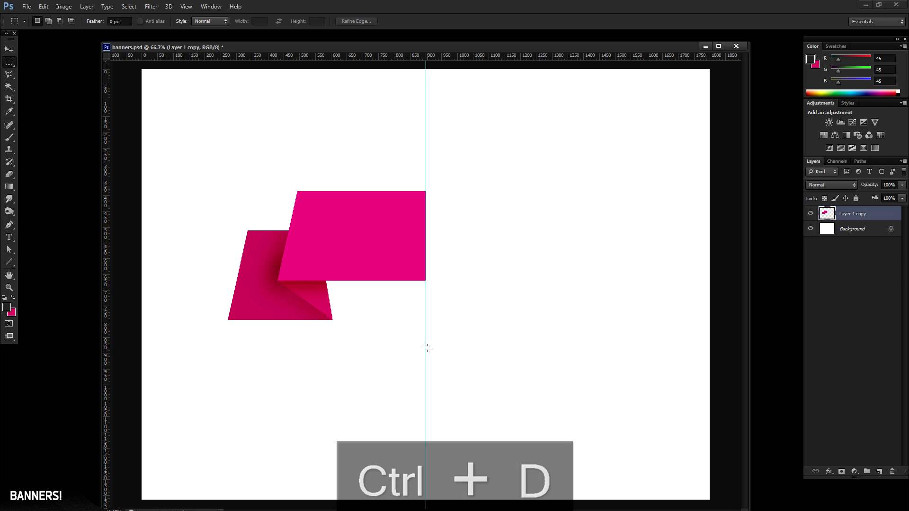
Duplicate the half-banner layer and flip the copy horizontally.
{"action": "left_click", "coordinate": [9, 50]}
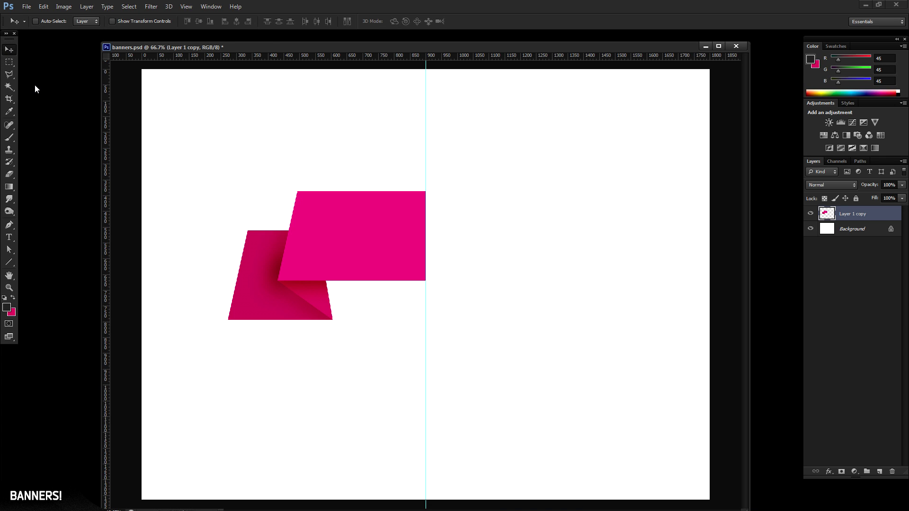
{"action": "key", "text": "ctrl+j"}
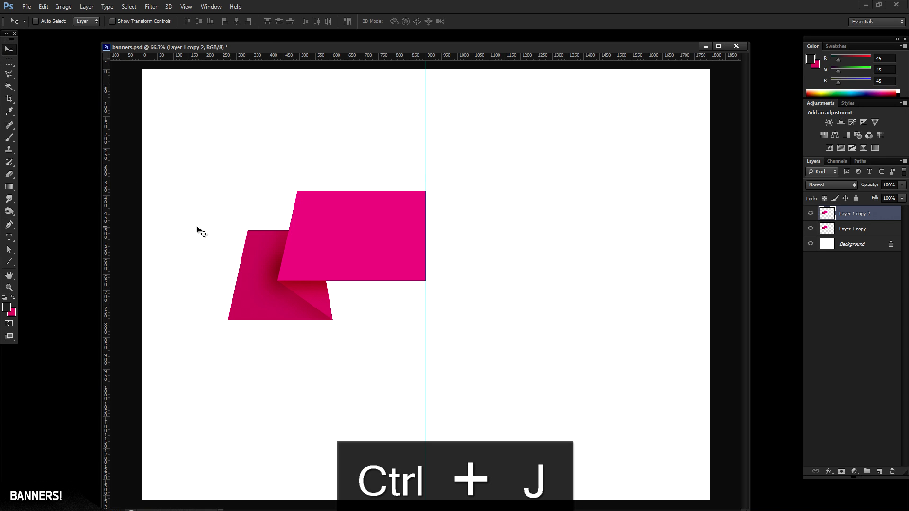
{"action": "left_click", "coordinate": [44, 7]}
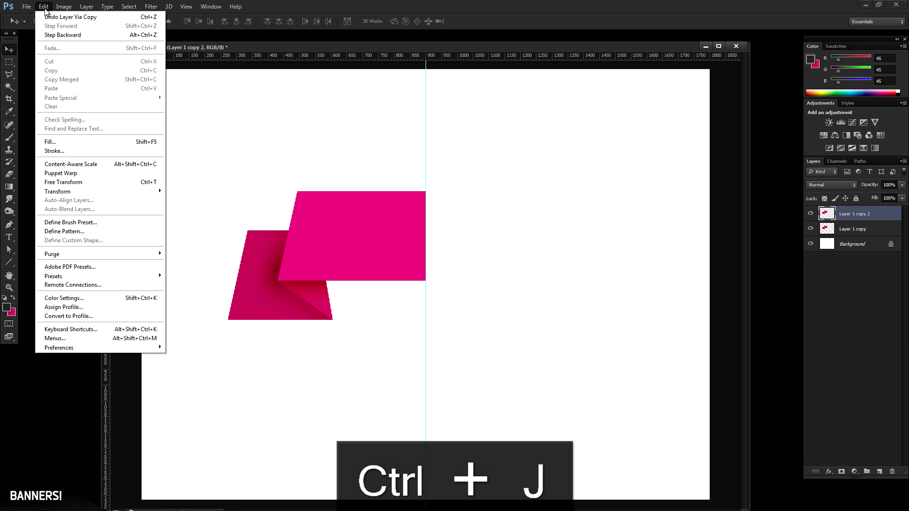
{"action": "mouse_move", "coordinate": [114, 198]}
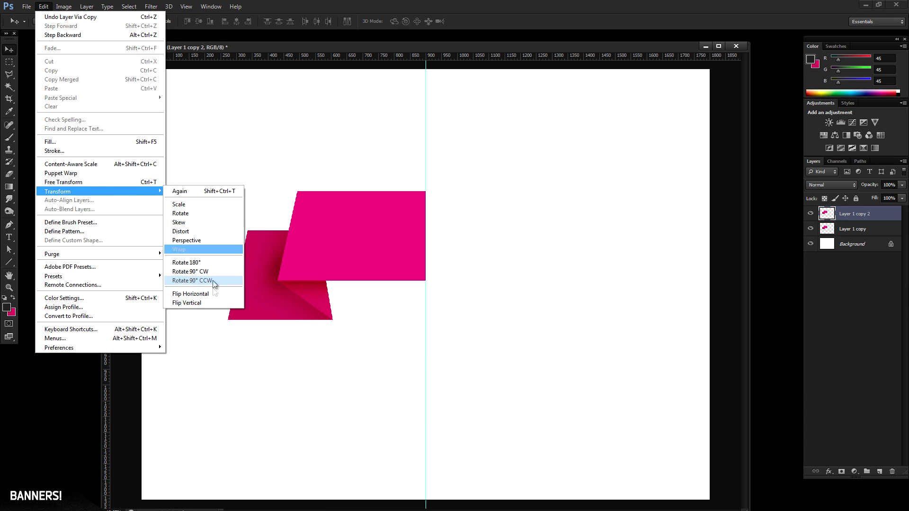
{"action": "left_click", "coordinate": [212, 294]}
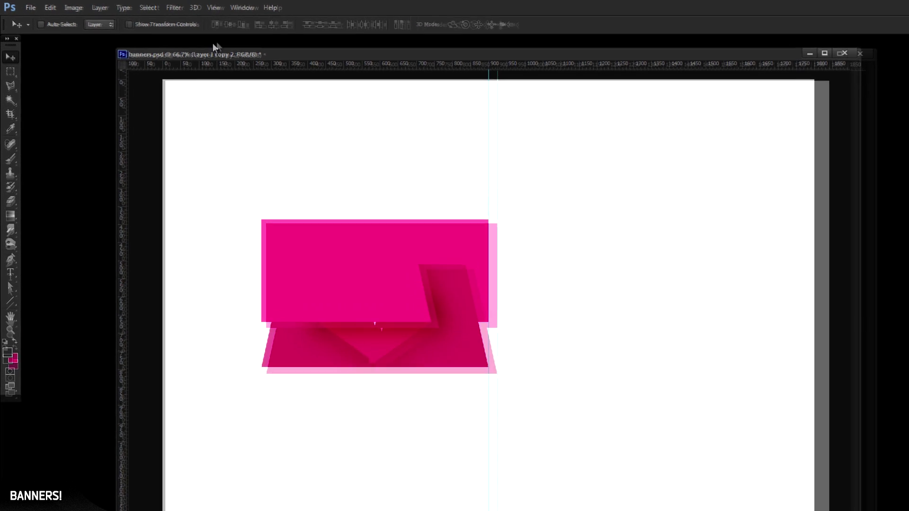
Move the flipped copy right until it meets the original half at the centre guide, and merge both halves into one layer.
{"action": "left_click", "coordinate": [186, 7]}
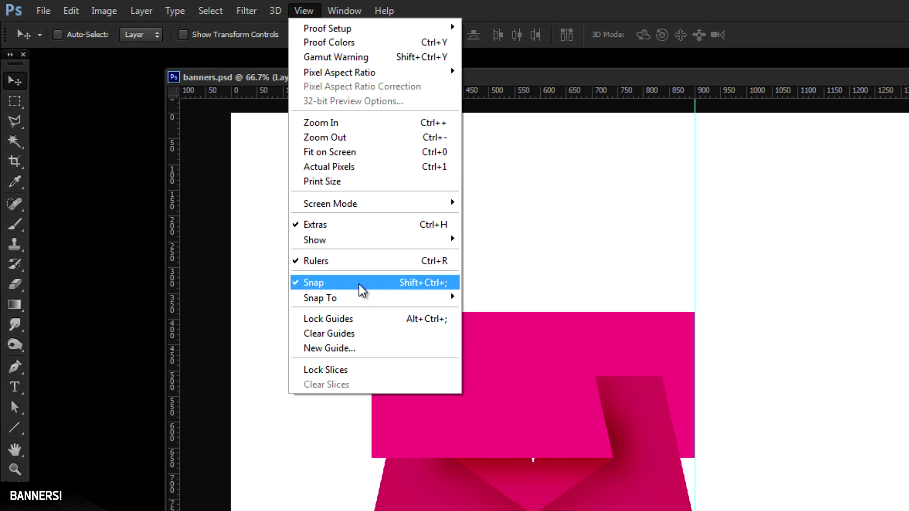
{"action": "mouse_move", "coordinate": [361, 299]}
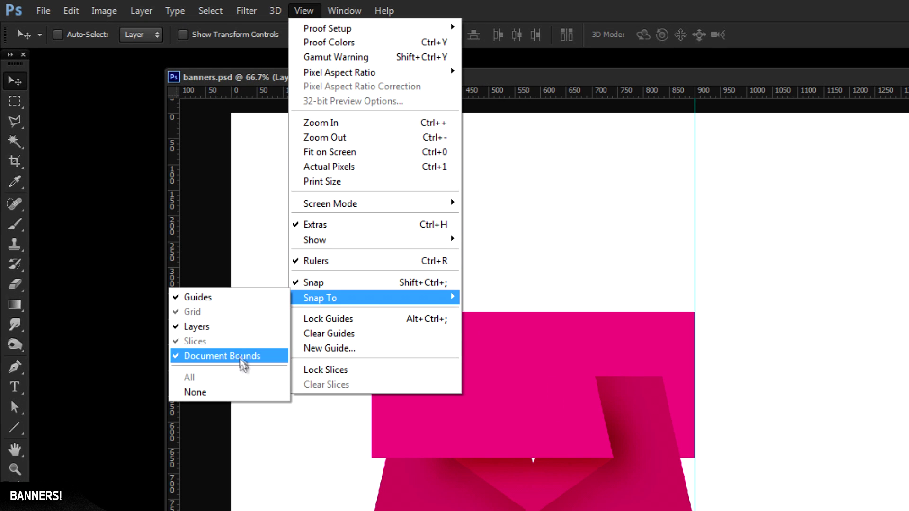
{"action": "left_click", "coordinate": [237, 297]}
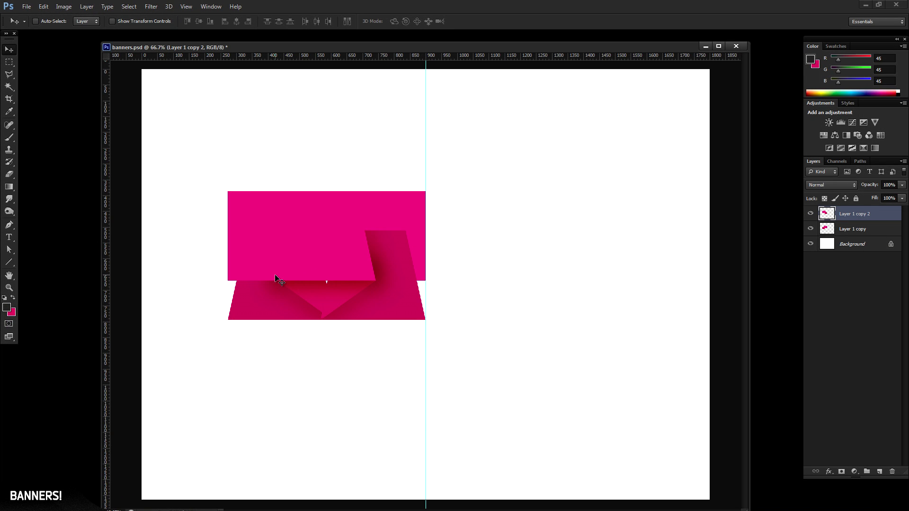
{"action": "left_click_drag", "start_coordinate": [256, 274], "coordinate": [453, 271]}
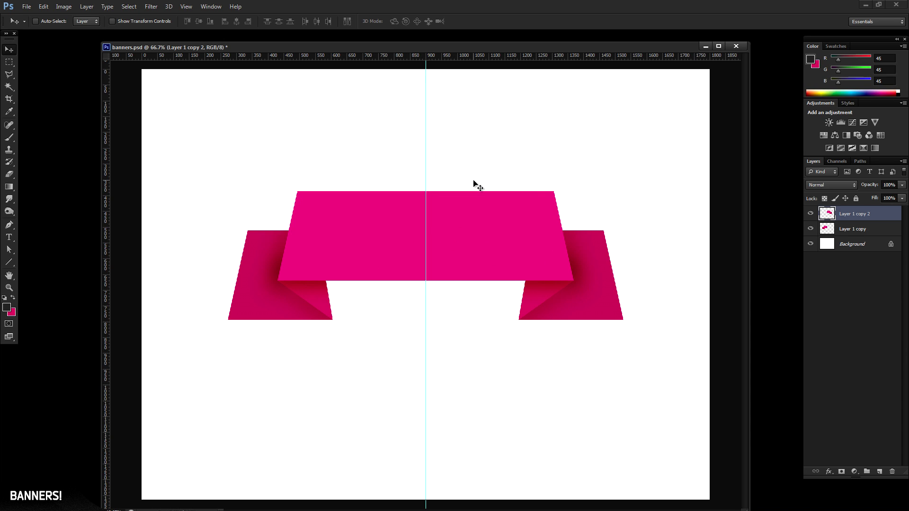
{"action": "key", "text": "ctrl+e"}
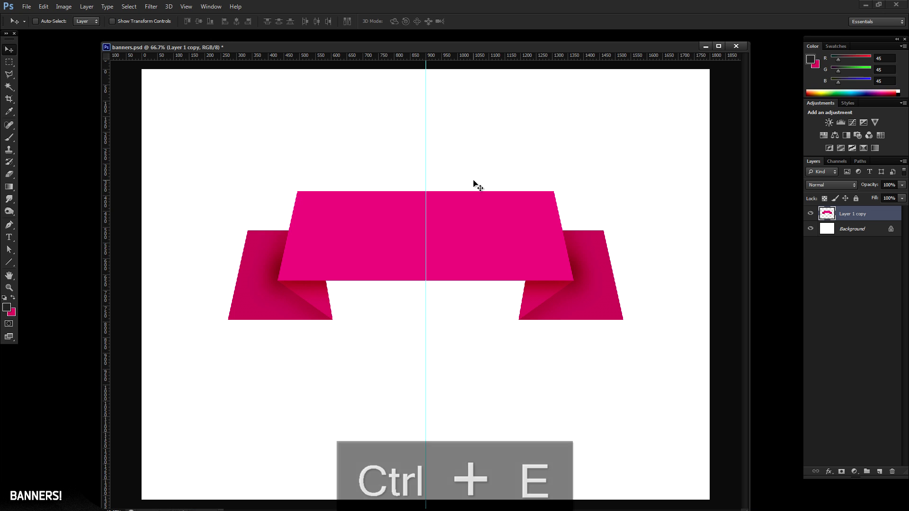
With the guides hidden, move the merged banner up to about 120 px below the canvas's upper edge, and show the guides again.
{"action": "key", "text": "ctrl+semicolon"}
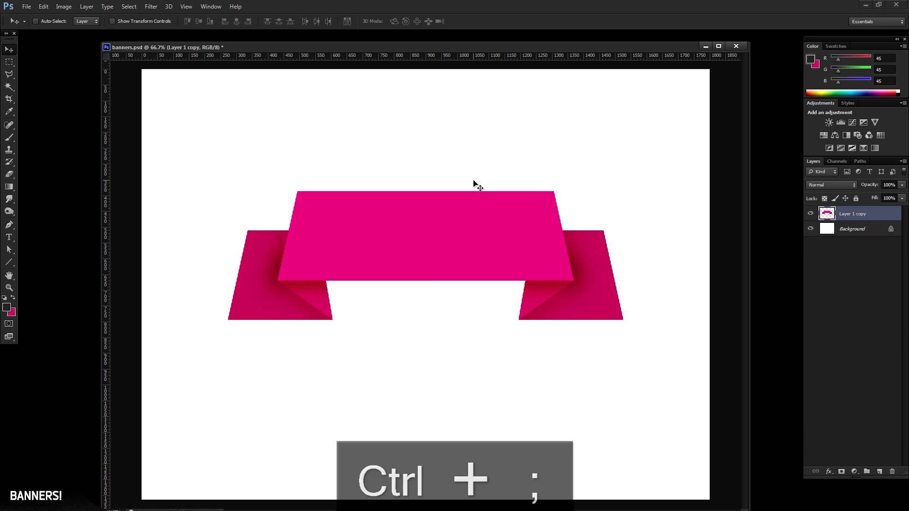
{"action": "left_click_drag", "start_coordinate": [474, 234], "coordinate": [476, 160]}
{"action": "mouse_move", "coordinate": [422, 174]}
{"action": "left_mouse_down"}
{"action": "mouse_move", "coordinate": [432, 183]}
{"action": "mouse_move", "coordinate": [433, 173]}
{"action": "left_mouse_up"}
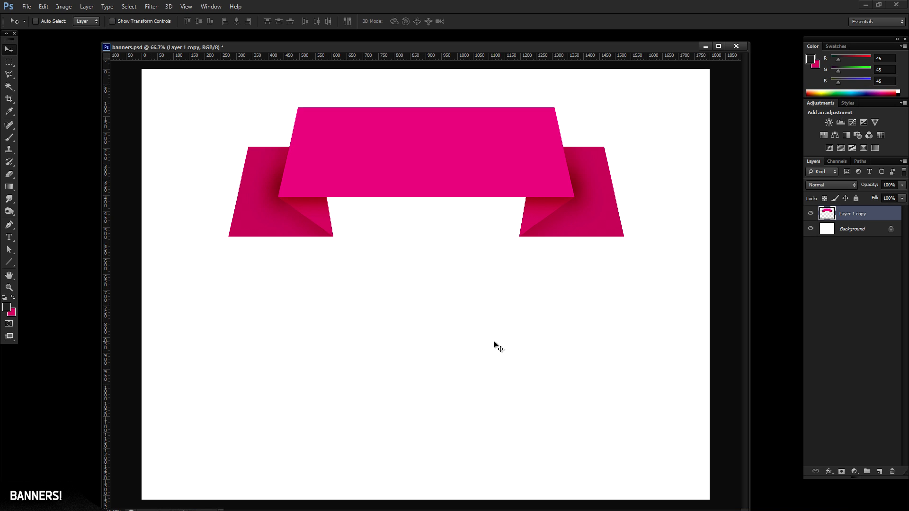
{"action": "key", "text": "ctrl+semicolon"}
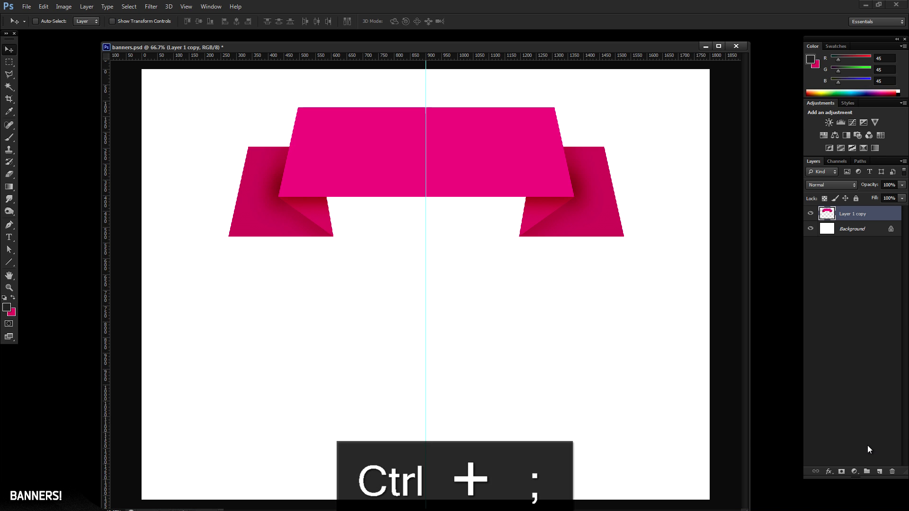
Add a new layer above the banner and set the Brush tool's size to 20 px.
{"action": "left_click", "coordinate": [879, 473]}
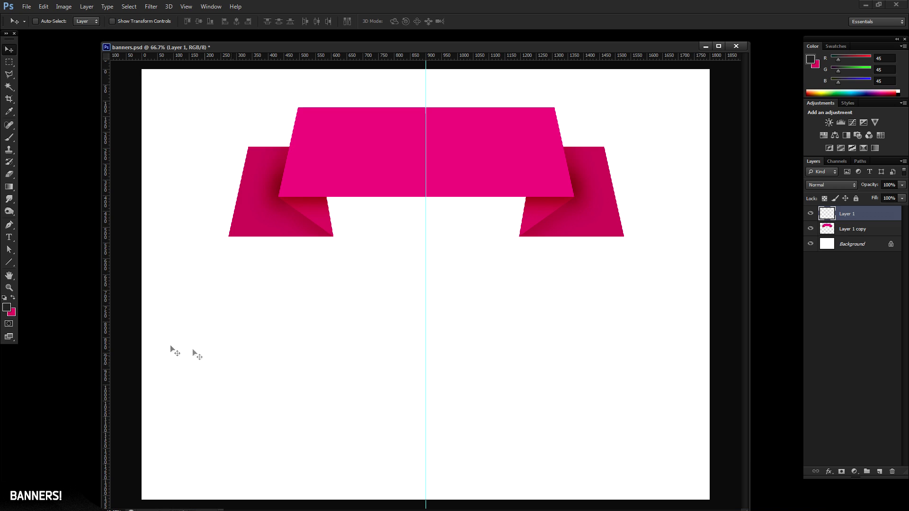
{"action": "left_click", "coordinate": [9, 138]}
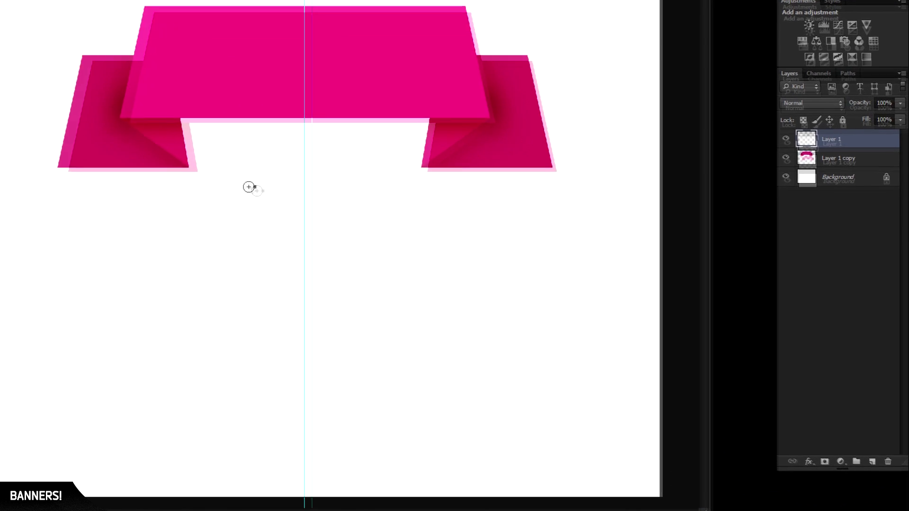
{"action": "right_click", "coordinate": [382, 251]}
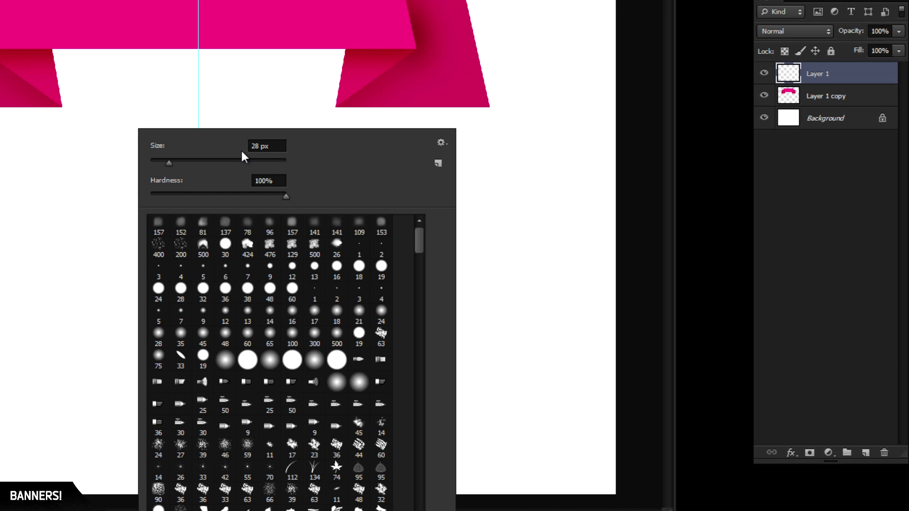
{"action": "left_click", "coordinate": [273, 146]}
{"action": "type", "text": "20"}
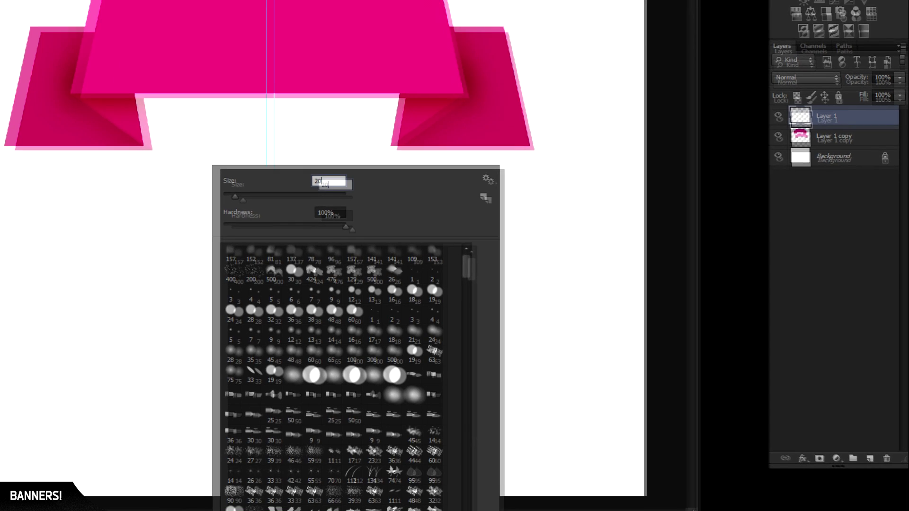
{"action": "key", "text": "Return"}
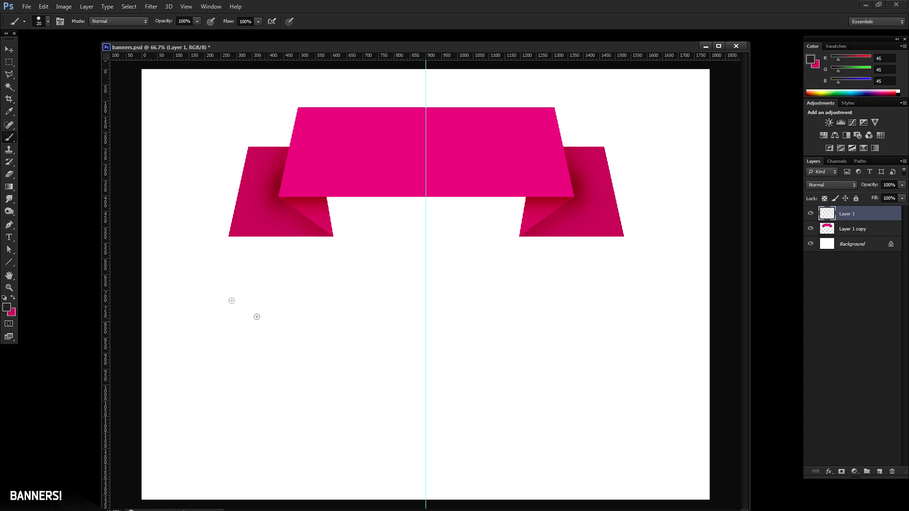
With the Pen tool in Path mode, draw an open S-shaped path below the banner, from just right of the centre guide to a wavy left tail.
{"action": "left_click", "coordinate": [9, 225]}
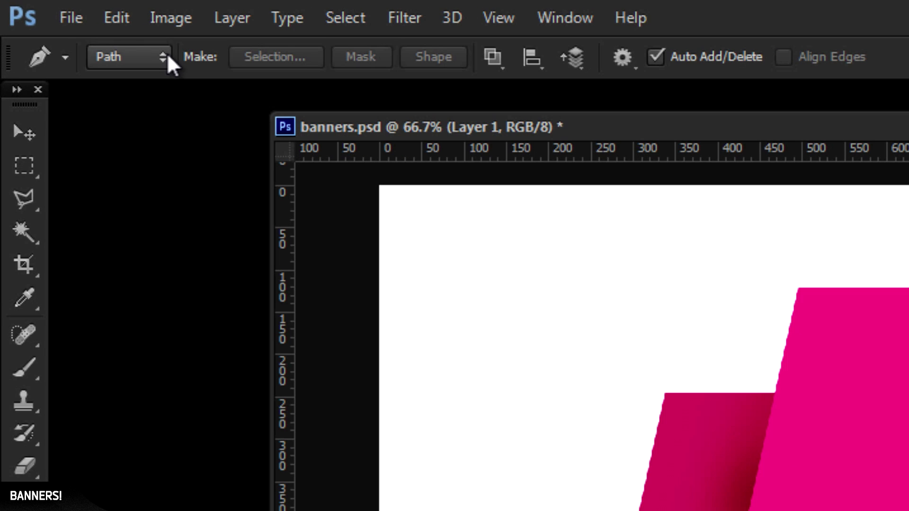
{"action": "left_click", "coordinate": [62, 21]}
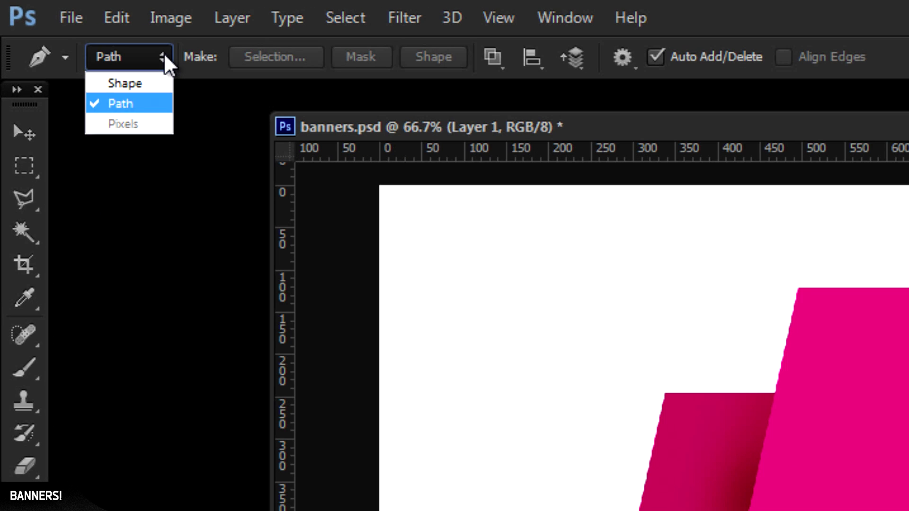
{"action": "left_click", "coordinate": [151, 101]}
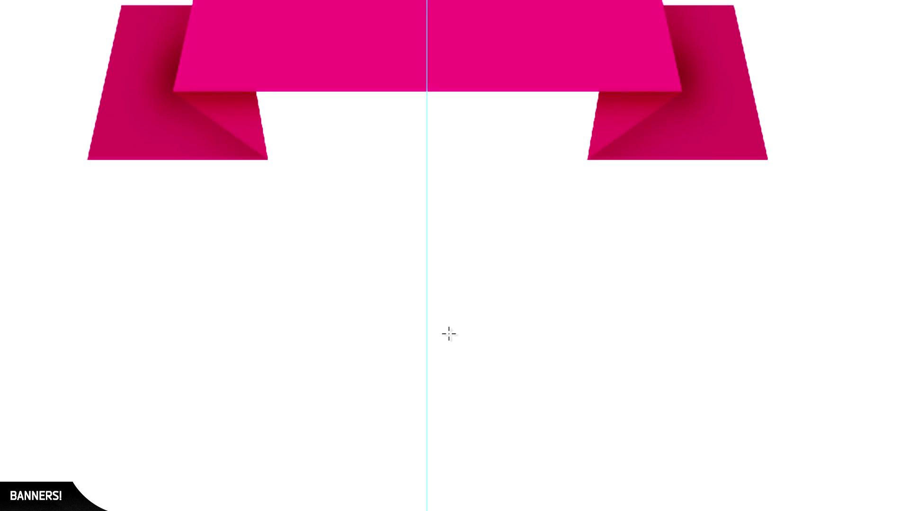
{"action": "left_click", "coordinate": [448, 306]}
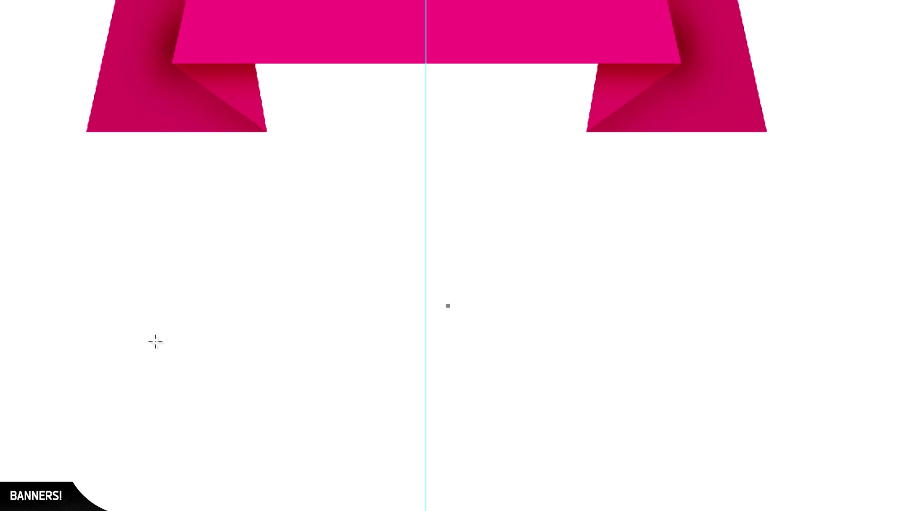
{"action": "left_click_drag", "start_coordinate": [154, 345], "coordinate": [152, 385]}
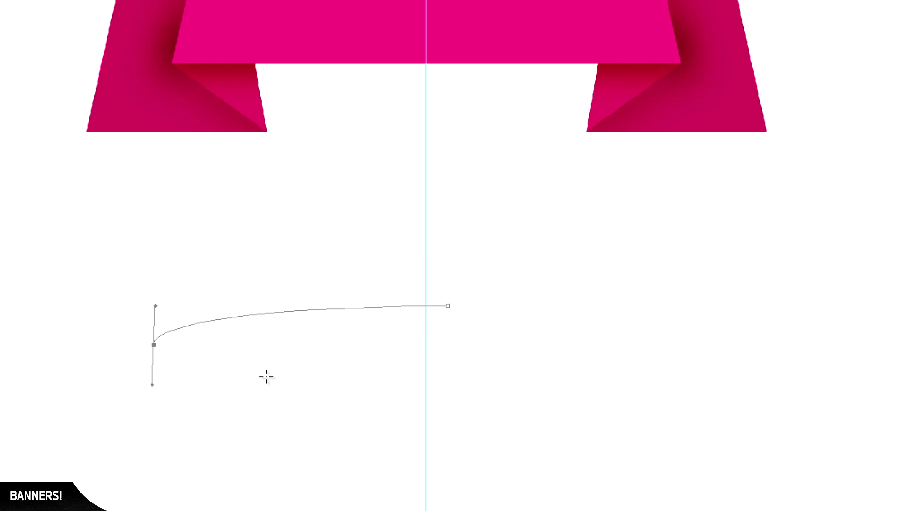
{"action": "left_click_drag", "start_coordinate": [274, 378], "coordinate": [276, 409]}
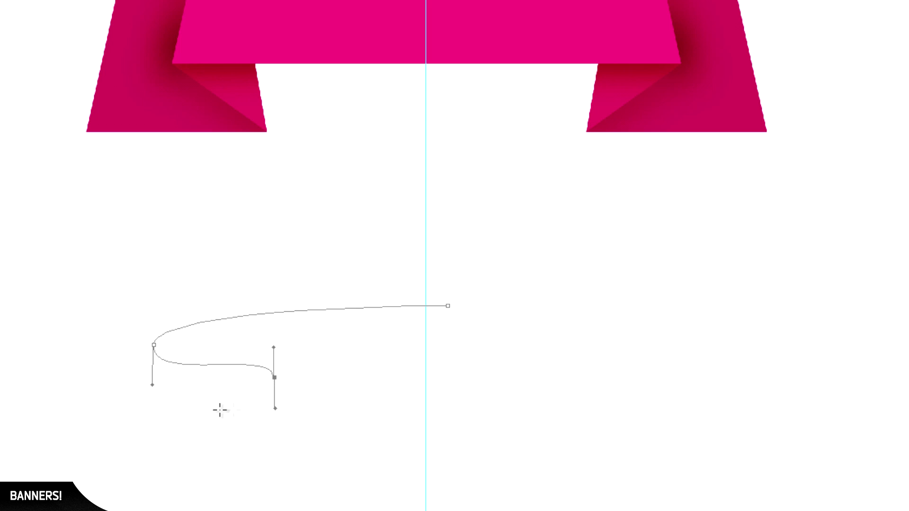
{"action": "left_click_drag", "start_coordinate": [130, 389], "coordinate": [63, 348]}
{"action": "left_click", "coordinate": [15, 385]}
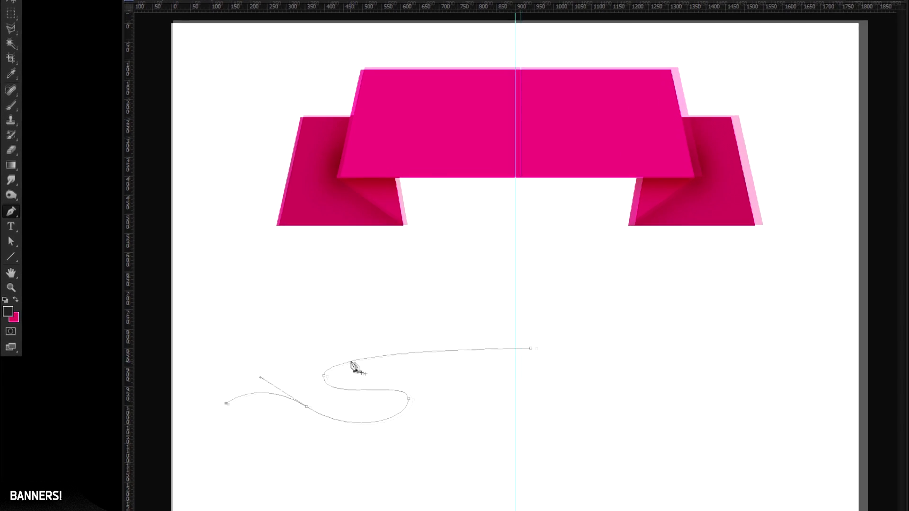
Stroke the S-shaped path with the Brush, Simulate Pressure off, and dismiss the path outline.
{"action": "right_click", "coordinate": [291, 350]}
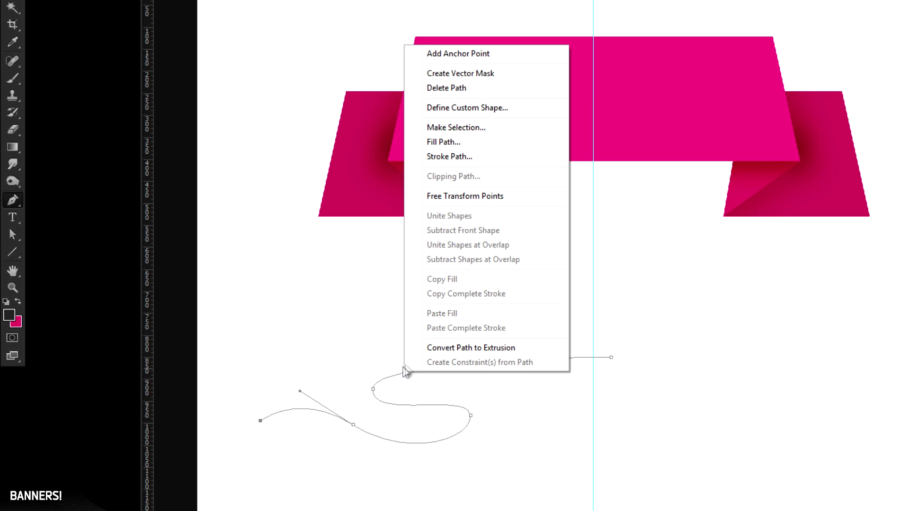
{"action": "left_click", "coordinate": [458, 157]}
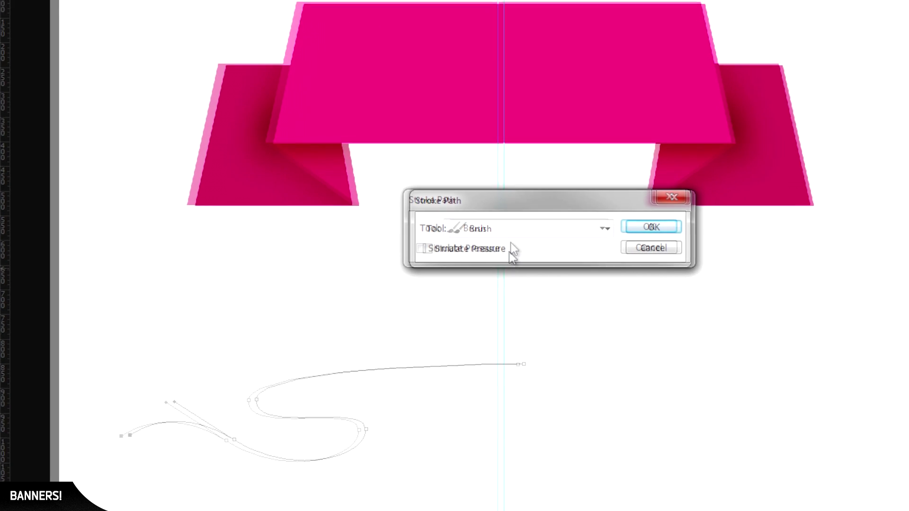
{"action": "left_click", "coordinate": [513, 233]}
{"action": "left_click", "coordinate": [420, 258]}
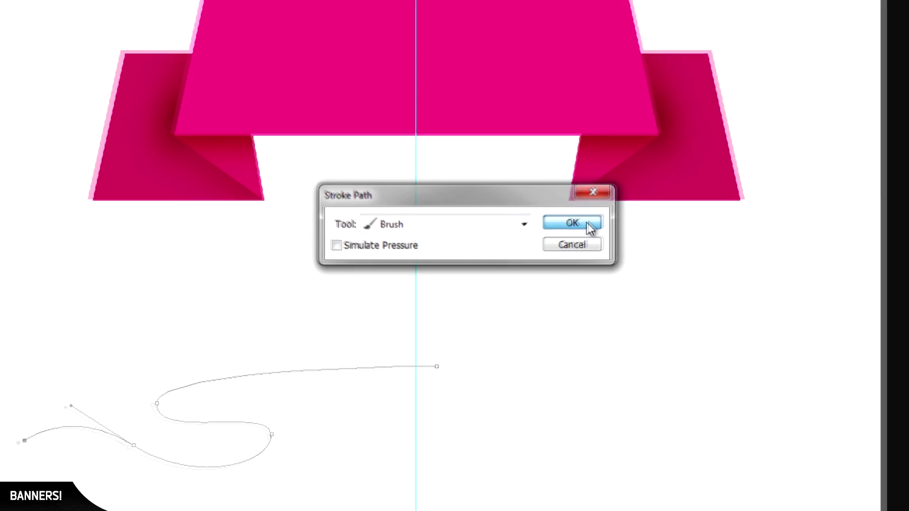
{"action": "left_click", "coordinate": [596, 218]}
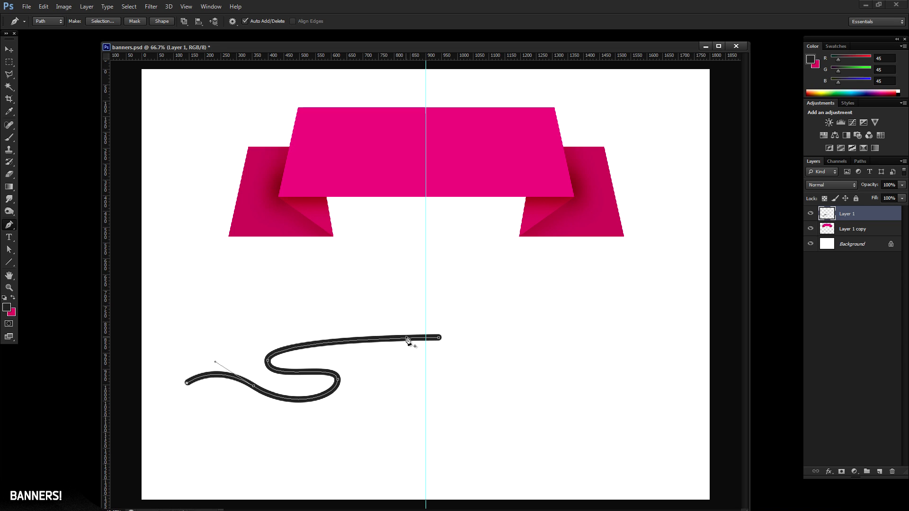
{"action": "key", "text": "Return"}
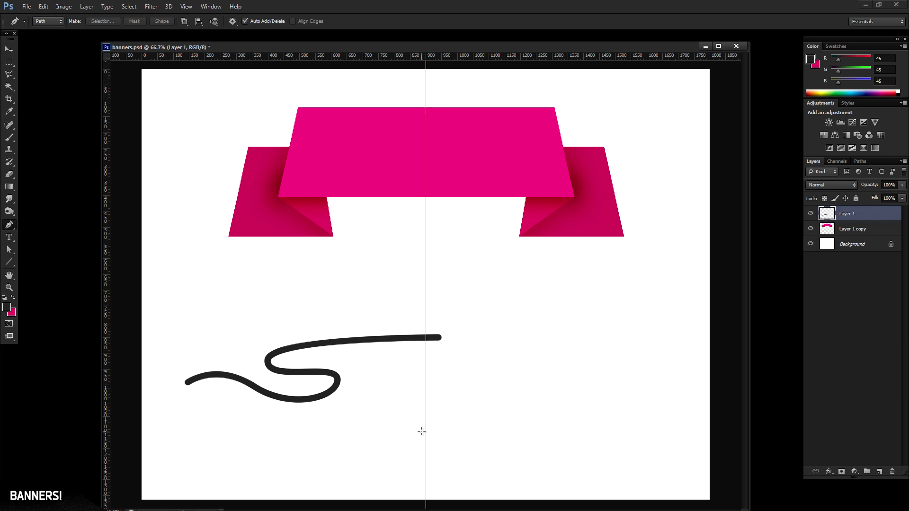
Duplicate the stroked curve layer and move the copy straight up by about 235 px.
{"action": "left_click", "coordinate": [9, 49]}
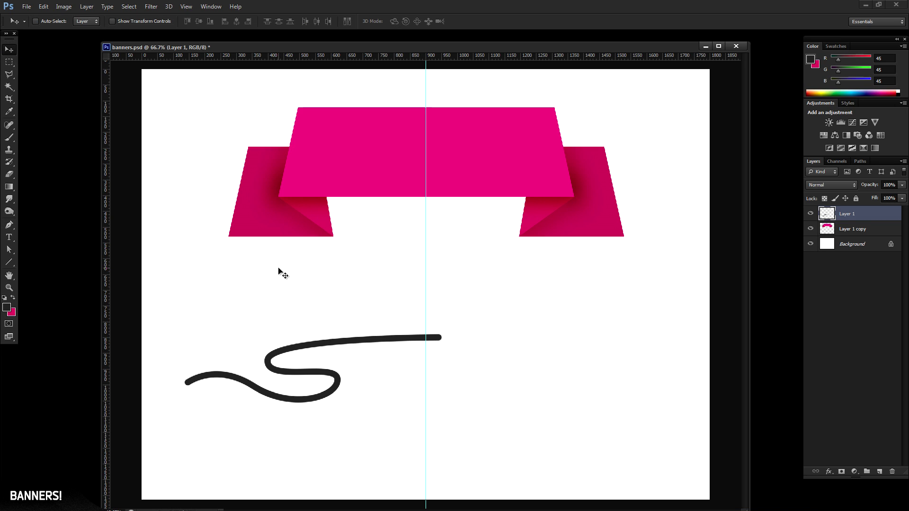
{"action": "key", "text": "ctrl+j"}
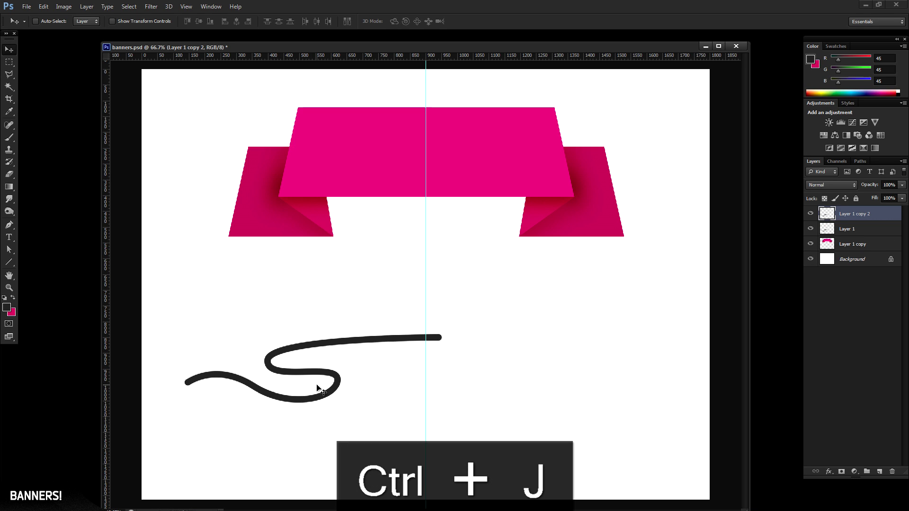
{"action": "left_click_drag", "start_coordinate": [317, 387], "coordinate": [316, 312]}
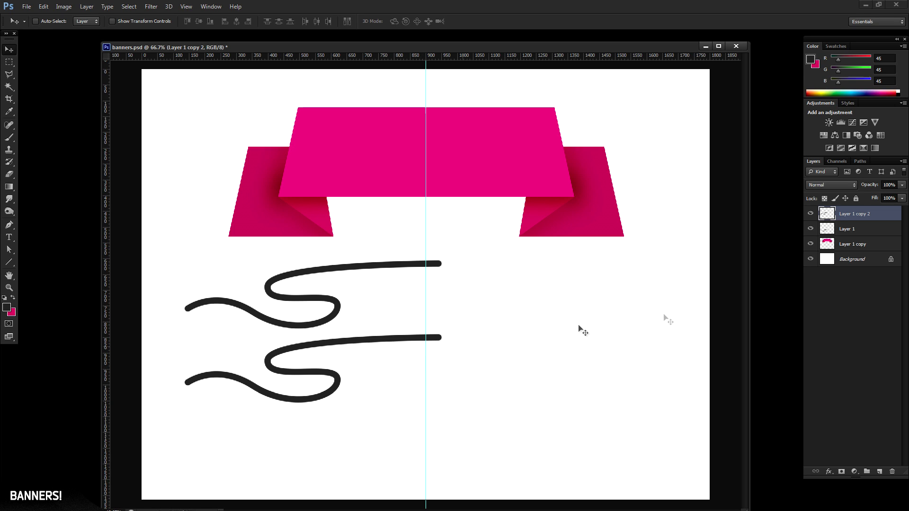
Place the copied curve layer below the original curve layer and set the Line tool's fill to the curves' dark grey.
{"action": "left_click_drag", "start_coordinate": [849, 215], "coordinate": [848, 233]}
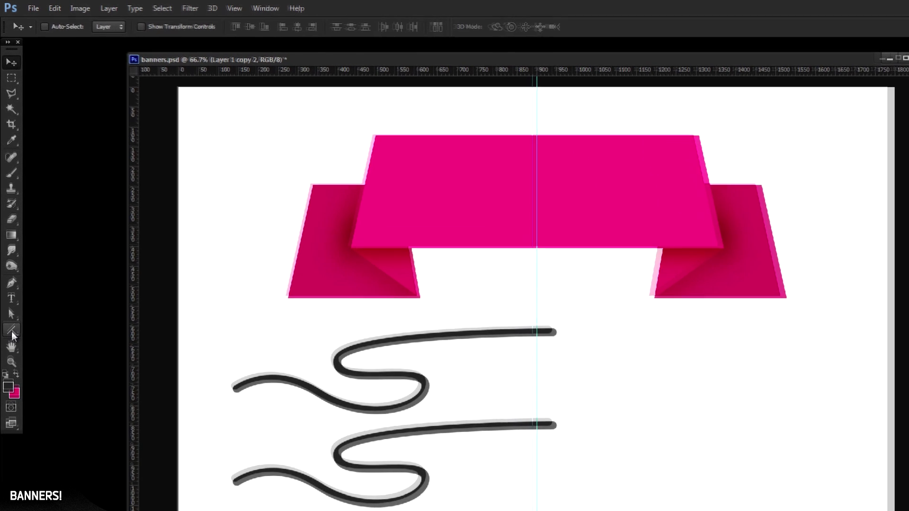
{"action": "left_click", "coordinate": [9, 262]}
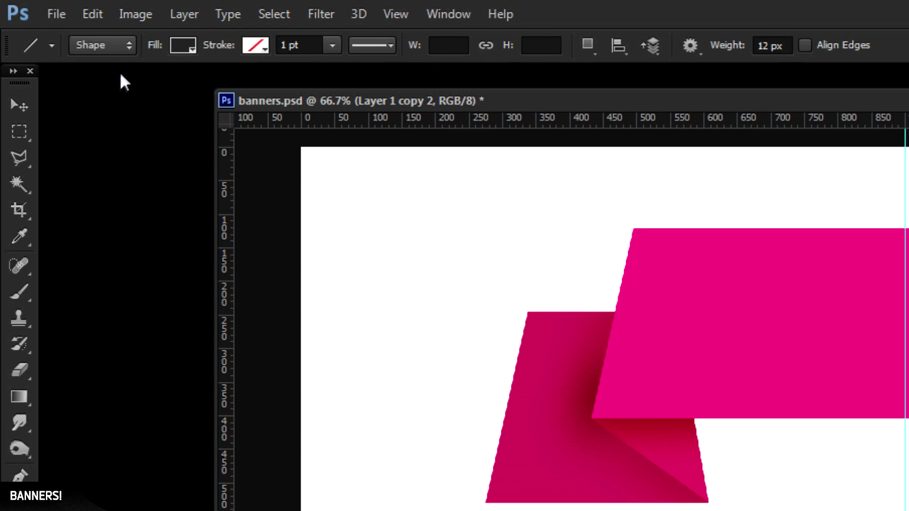
{"action": "left_click", "coordinate": [183, 45]}
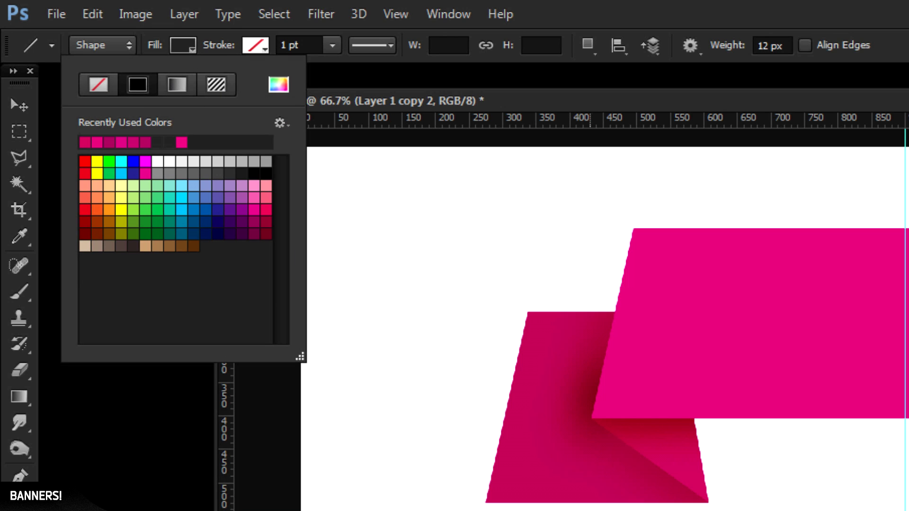
{"action": "key", "text": "Escape"}
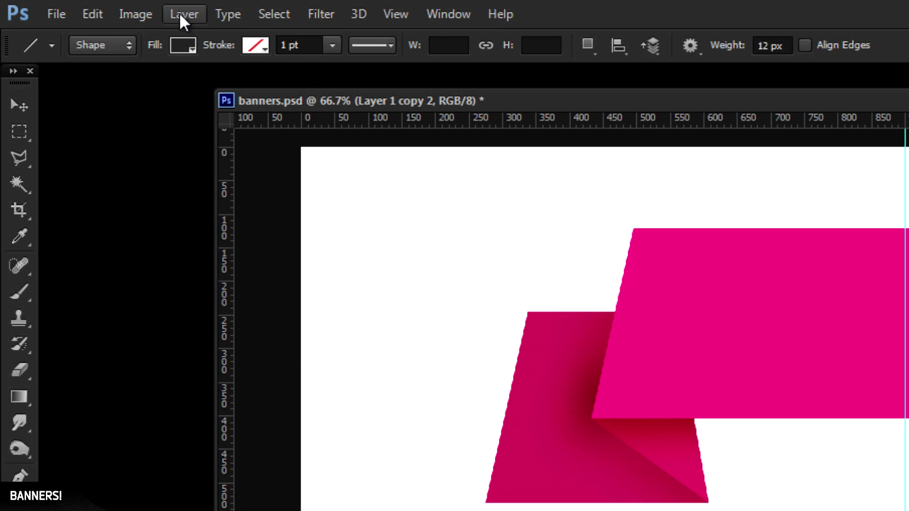
{"action": "left_click", "coordinate": [184, 46]}
{"action": "left_click", "coordinate": [279, 84]}
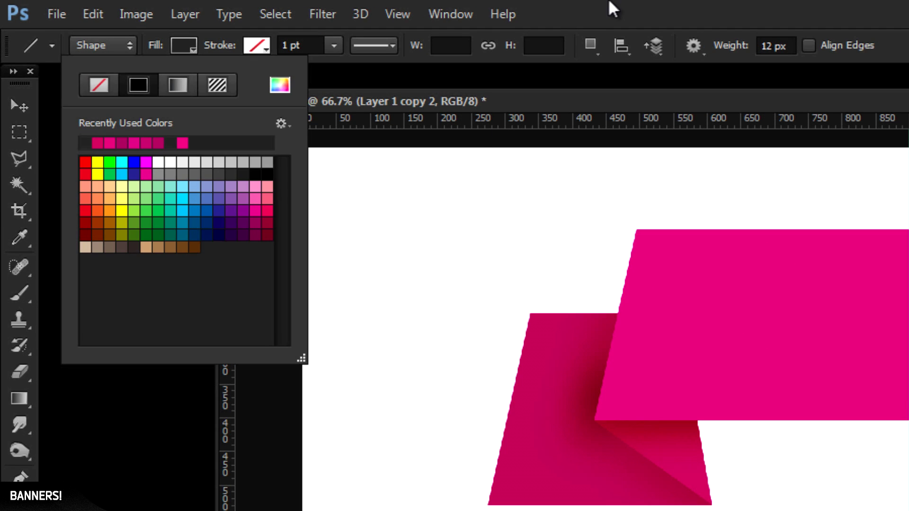
{"action": "left_click", "coordinate": [613, 9]}
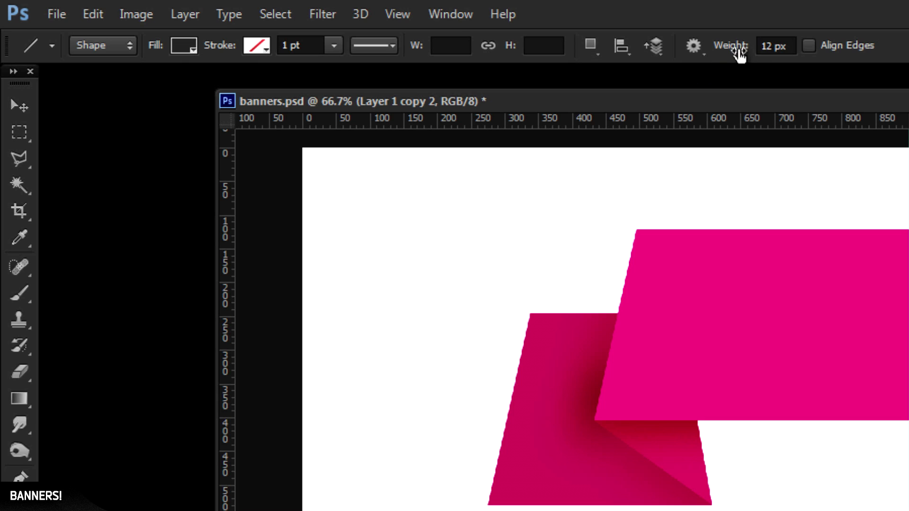
Set the Line tool's weight to 20 px and add a new layer between the two curve layers.
{"action": "left_click", "coordinate": [796, 48]}
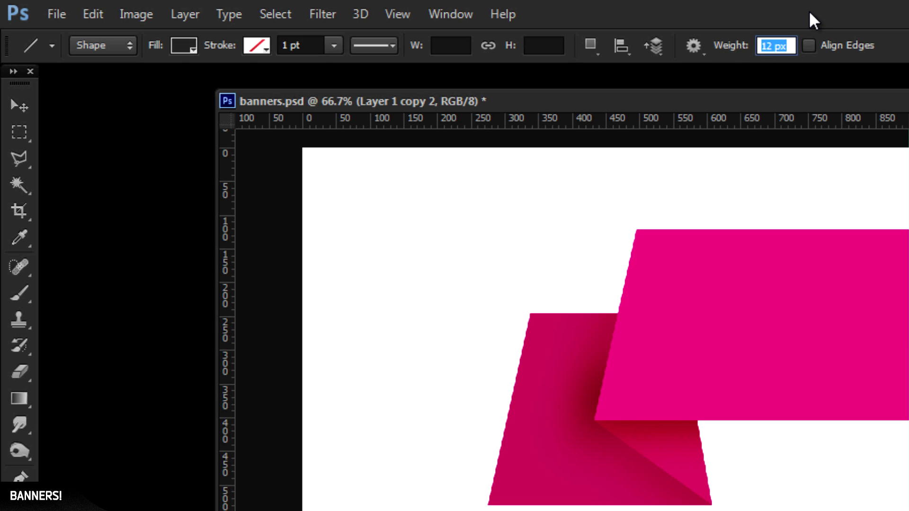
{"action": "type", "text": "20"}
{"action": "key", "text": "Return"}
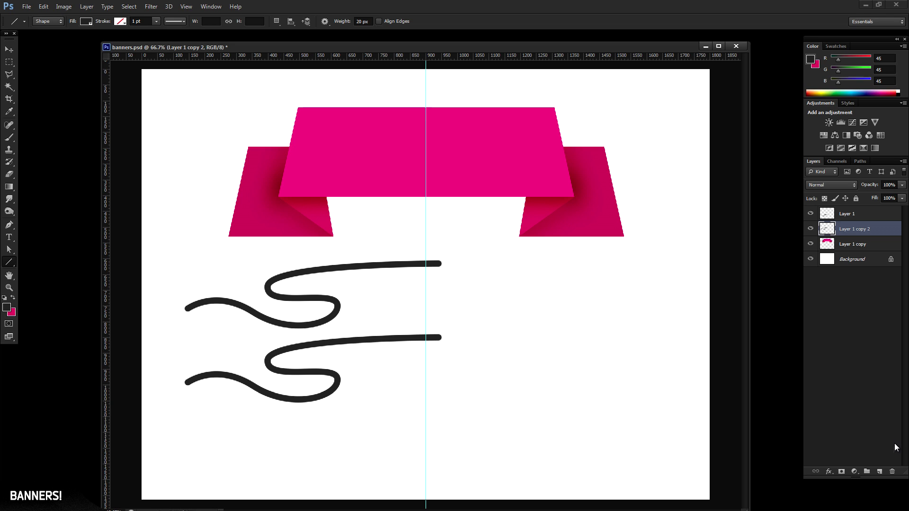
{"action": "left_click", "coordinate": [881, 473]}
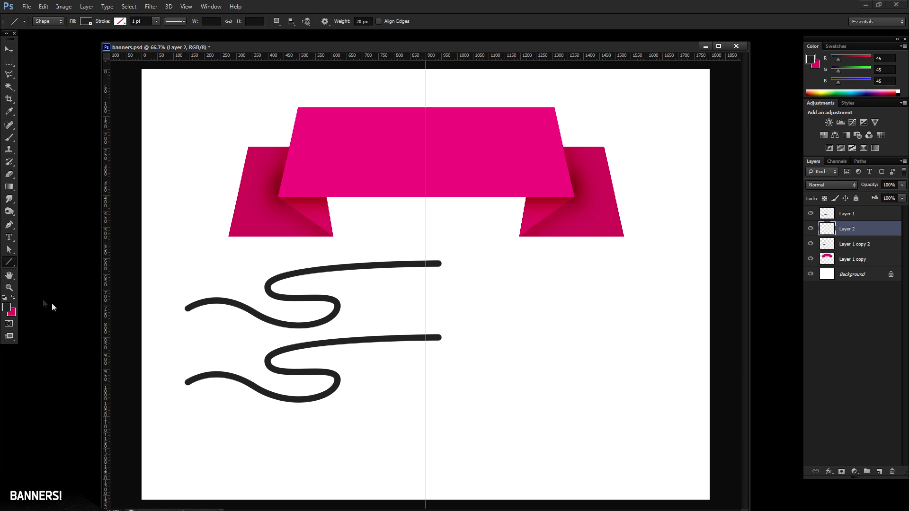
Draw a vertical line about 239 px tall joining the left-hand bends of the upper and lower curves.
{"action": "key", "text": "z"}
{"action": "left_click", "coordinate": [305, 324]}
{"action": "left_click_drag", "start_coordinate": [309, 332], "coordinate": [486, 221]}
{"action": "left_click", "coordinate": [351, 284]}
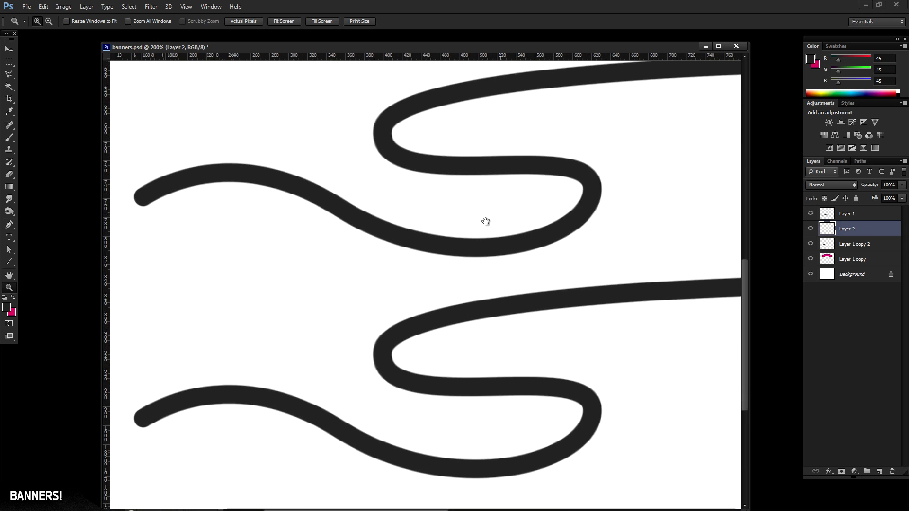
{"action": "left_click", "coordinate": [12, 263]}
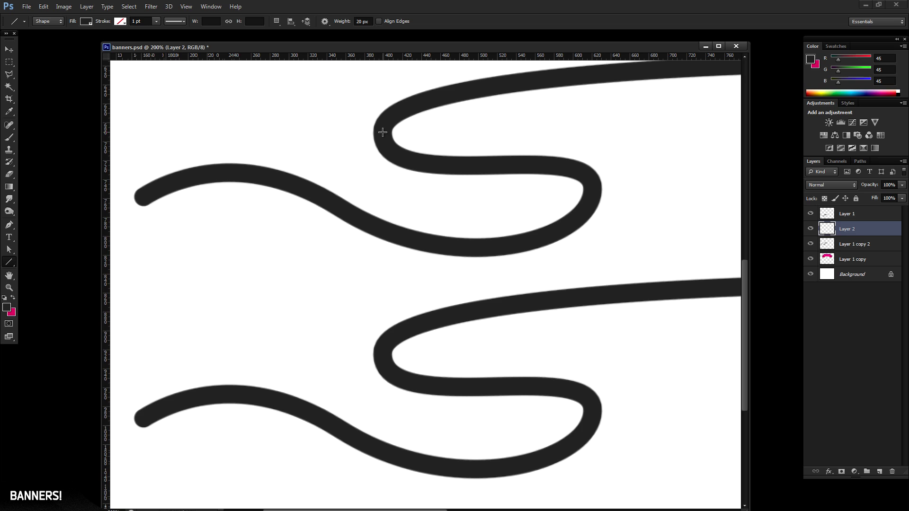
{"action": "left_click_drag", "start_coordinate": [382, 133], "coordinate": [385, 244]}
{"action": "left_click_drag", "start_coordinate": [387, 302], "coordinate": [387, 364]}
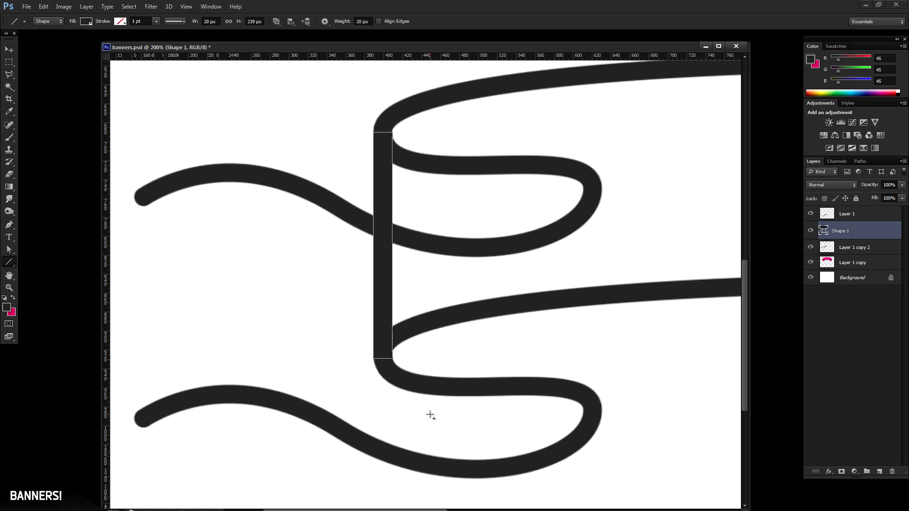
Add a vertical line to the same shape layer, joining the right-hand bends of the two curves.
{"action": "left_click_drag", "start_coordinate": [621, 321], "coordinate": [521, 316]}
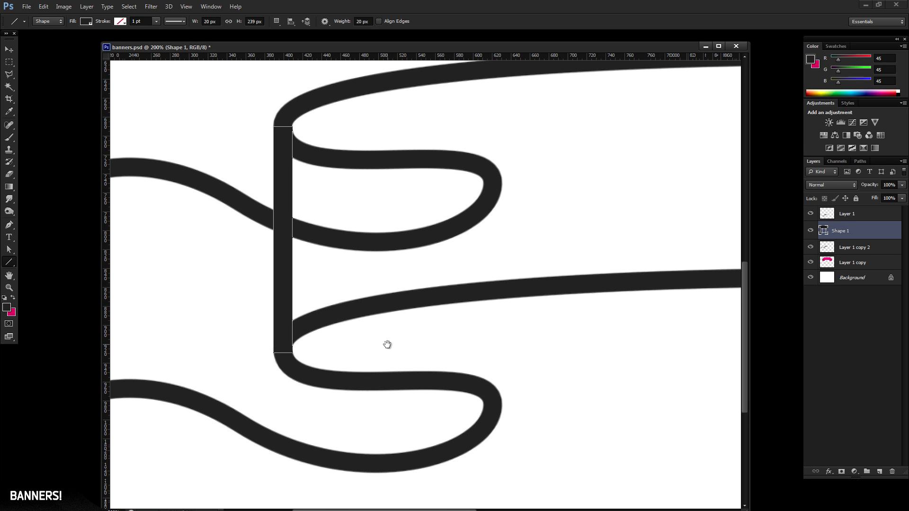
{"action": "left_click_drag", "start_coordinate": [562, 262], "coordinate": [517, 259]}
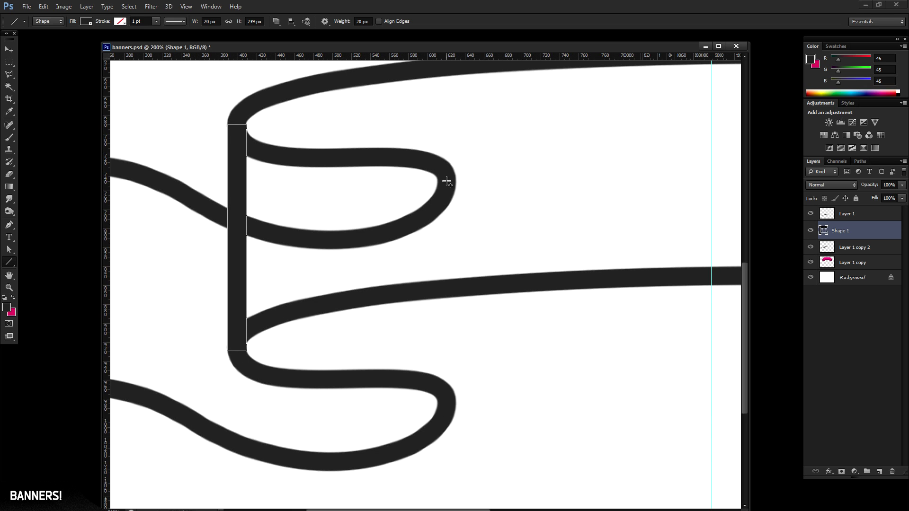
{"action": "left_click_drag", "start_coordinate": [447, 181], "coordinate": [457, 408]}
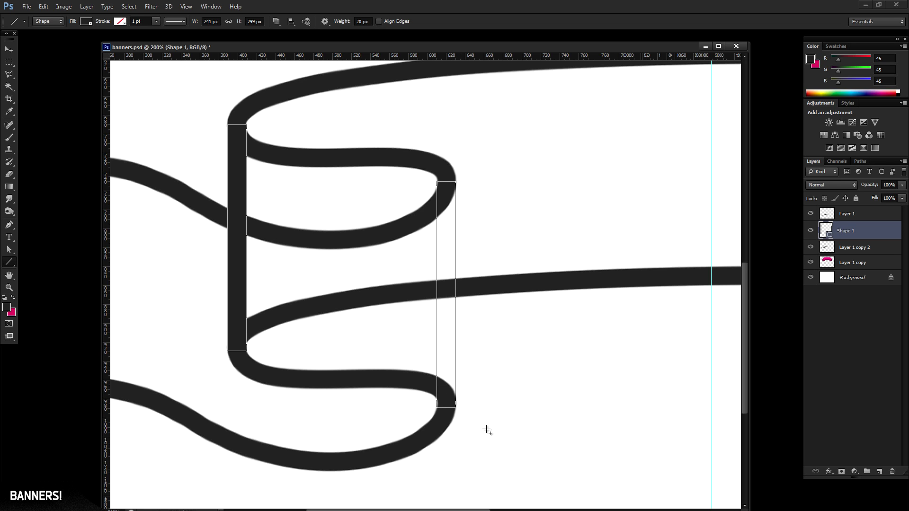
Close the ribbon's tail with a vertical line between the left ends of the two curves, in the same shape layer.
{"action": "left_click_drag", "start_coordinate": [266, 314], "coordinate": [479, 303]}
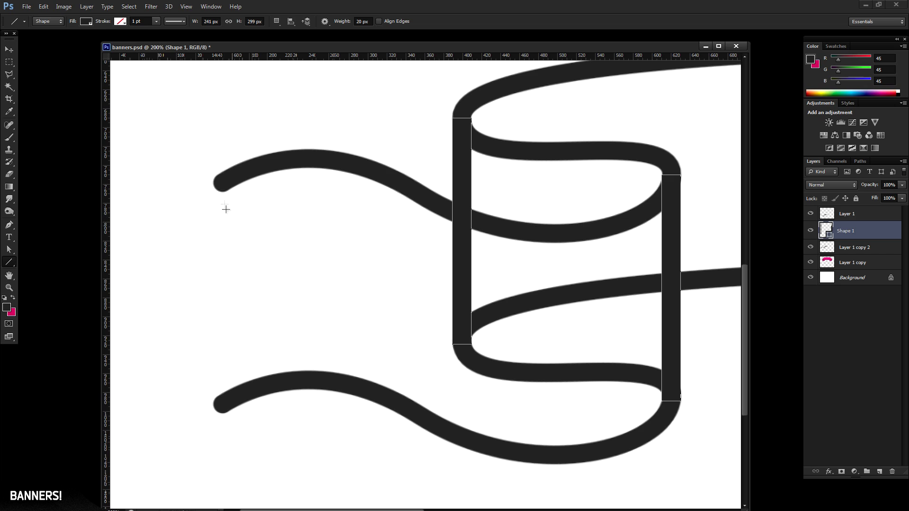
{"action": "left_click_drag", "start_coordinate": [222, 183], "coordinate": [240, 404]}
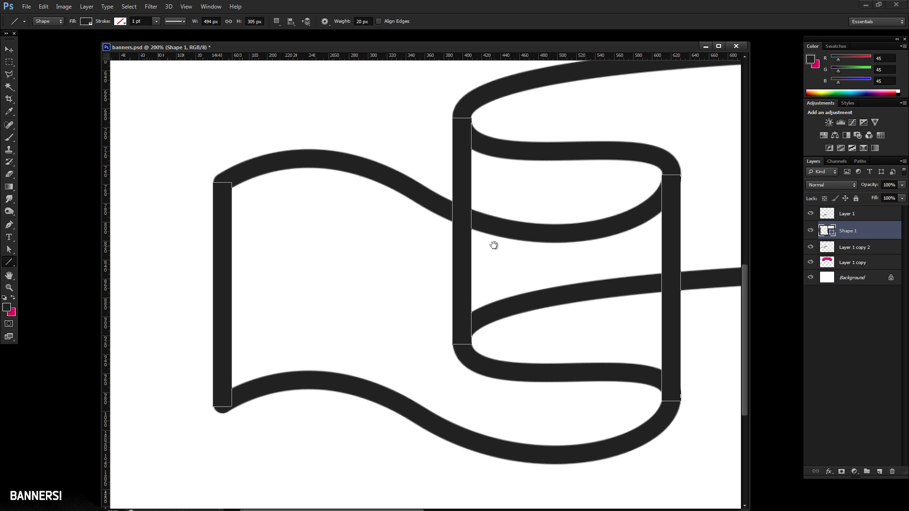
{"action": "left_click_drag", "start_coordinate": [494, 245], "coordinate": [446, 240]}
{"action": "key", "text": "z"}
{"action": "left_click", "coordinate": [500, 247], "text": "alt"}
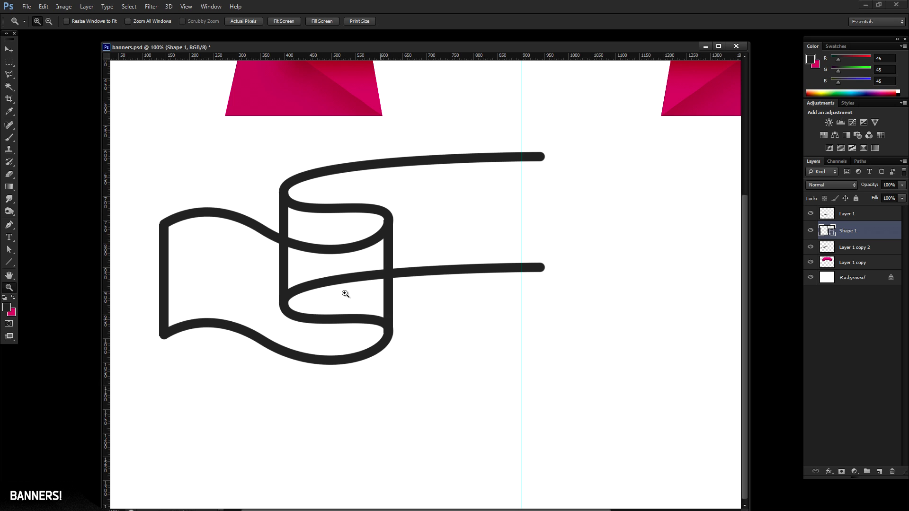
On the upper curve's layer, erase the bends hidden behind the ribbon's front panel with a 34 px hard Eraser.
{"action": "left_click", "coordinate": [853, 249]}
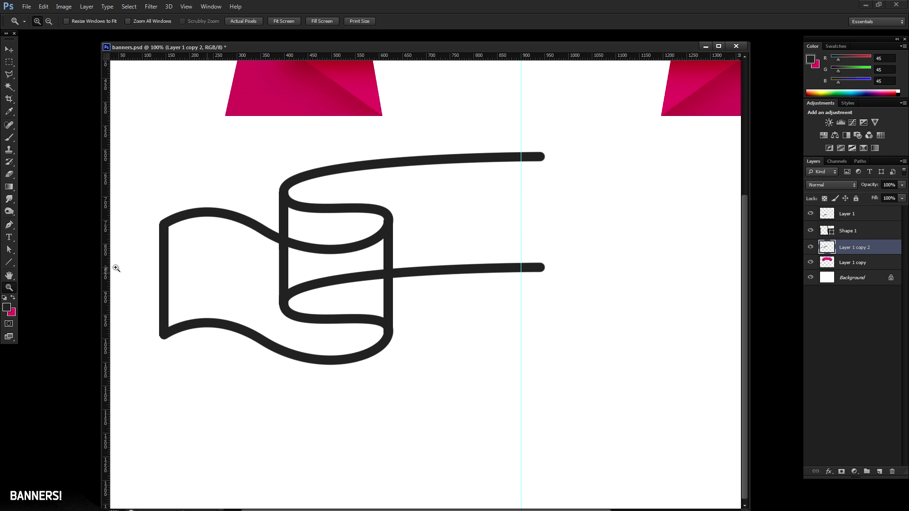
{"action": "left_click", "coordinate": [9, 174]}
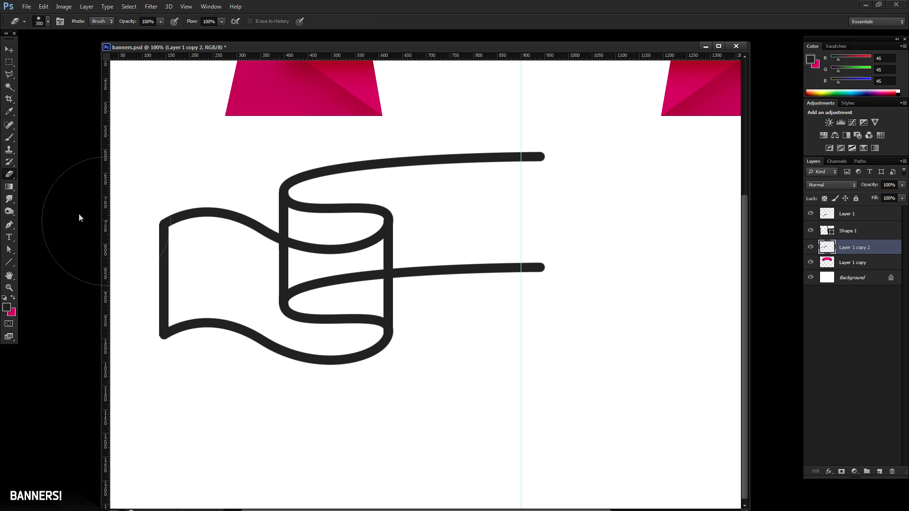
{"action": "right_click", "coordinate": [415, 208]}
{"action": "mouse_move", "coordinate": [426, 254]}
{"action": "left_mouse_down"}
{"action": "mouse_move", "coordinate": [472, 253]}
{"action": "mouse_move", "coordinate": [439, 229]}
{"action": "left_mouse_up"}
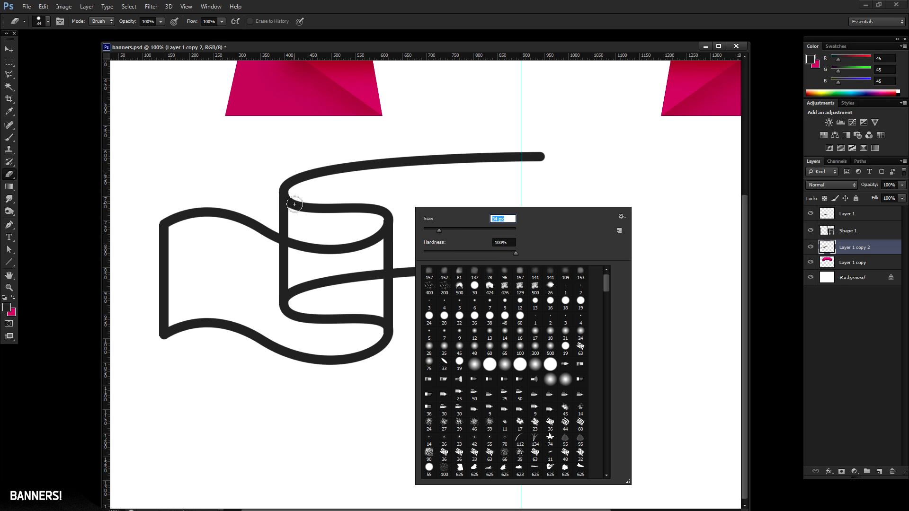
{"action": "mouse_move", "coordinate": [293, 200]}
{"action": "left_mouse_down"}
{"action": "mouse_move", "coordinate": [376, 209]}
{"action": "mouse_move", "coordinate": [386, 220]}
{"action": "mouse_move", "coordinate": [351, 244]}
{"action": "mouse_move", "coordinate": [365, 244]}
{"action": "mouse_move", "coordinate": [385, 234]}
{"action": "mouse_move", "coordinate": [333, 250]}
{"action": "mouse_move", "coordinate": [296, 243]}
{"action": "left_mouse_up"}
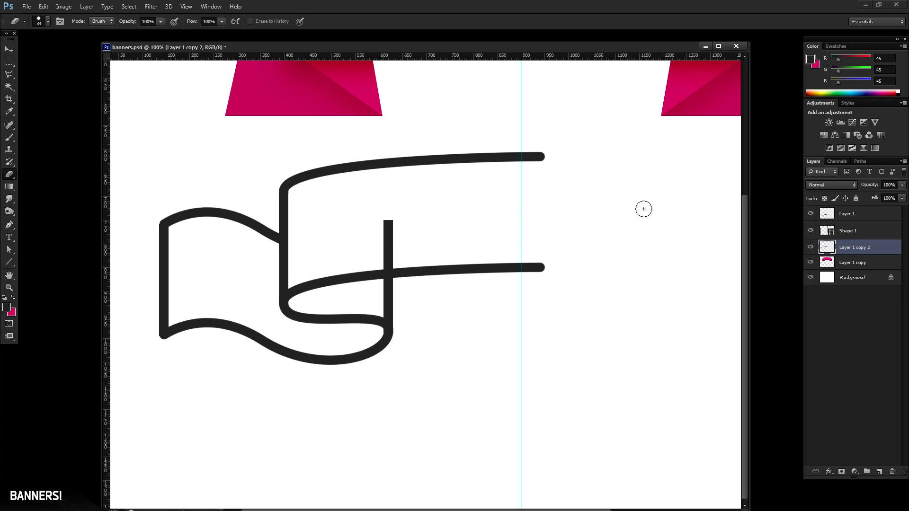
Rasterize the vertical lines' layer and erase the right-hand fold line above the front panel's lower edge, plus any leftover on the upper curve's layer.
{"action": "left_click", "coordinate": [865, 231]}
{"action": "right_click", "coordinate": [868, 233]}
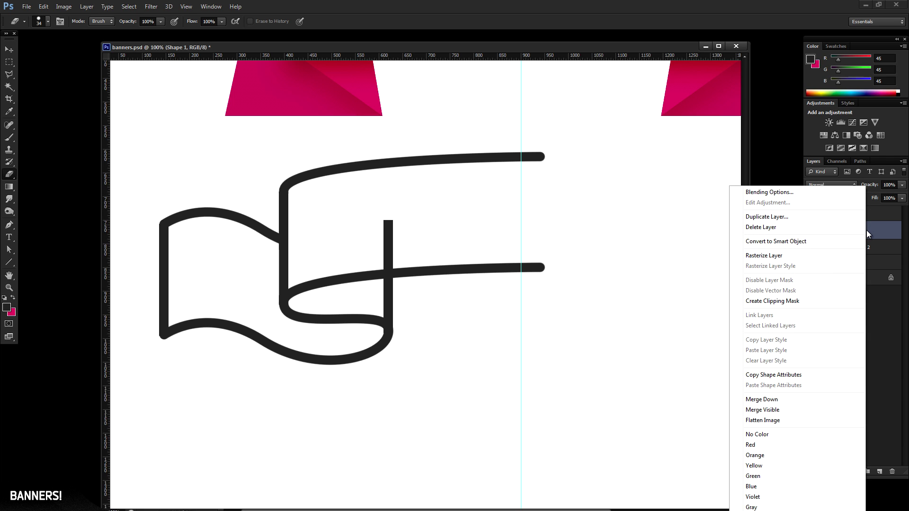
{"action": "left_click", "coordinate": [819, 257]}
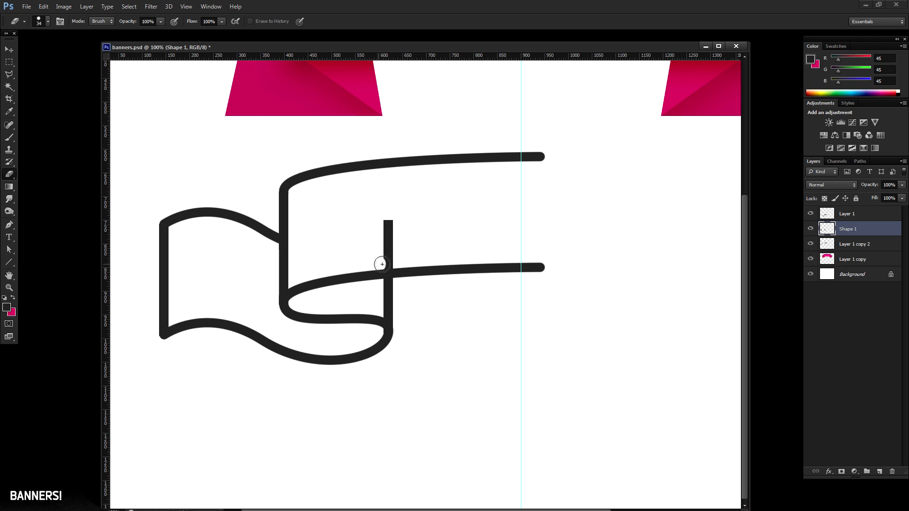
{"action": "left_click_drag", "start_coordinate": [386, 268], "coordinate": [385, 222]}
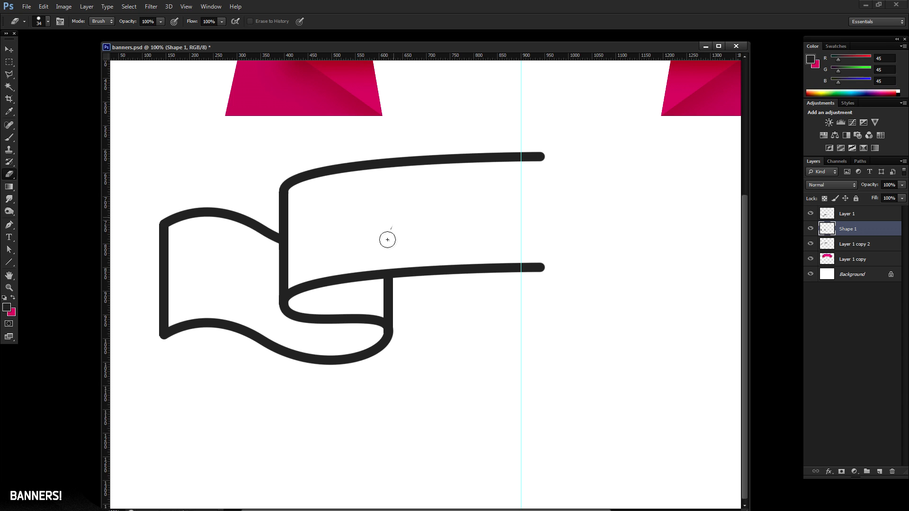
{"action": "left_click", "coordinate": [846, 247]}
{"action": "left_click", "coordinate": [392, 220]}
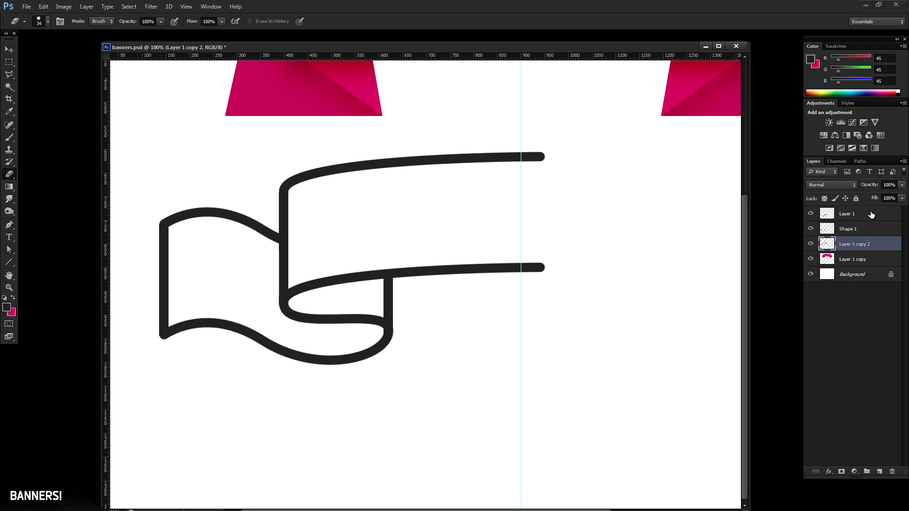
Merge the three ribbon outline layers and cut away the line ends right of the centre guide, leaving nothing selected.
{"action": "left_click", "coordinate": [871, 216], "text": "shift"}
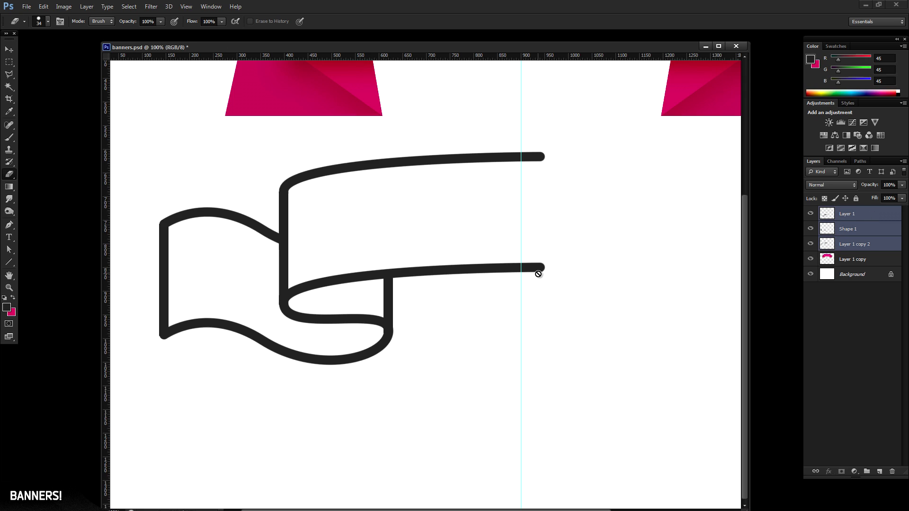
{"action": "key", "text": "ctrl+e"}
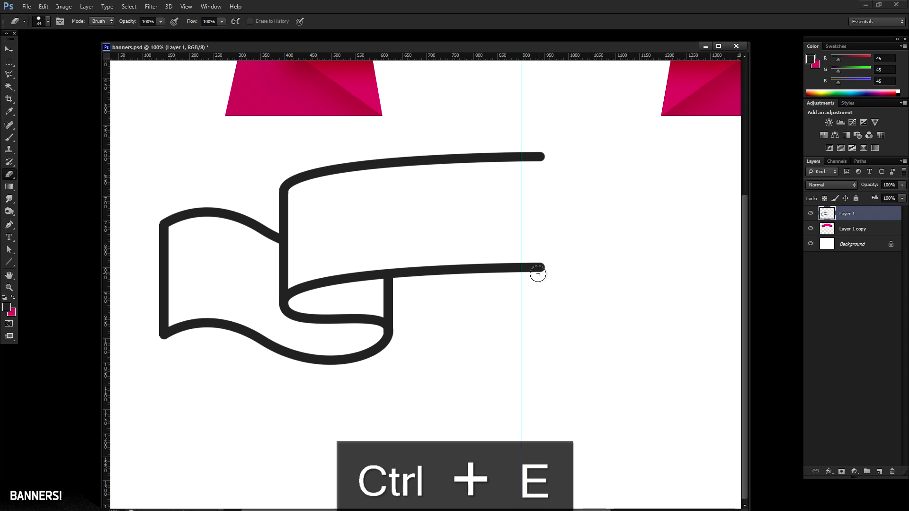
{"action": "left_click", "coordinate": [12, 62]}
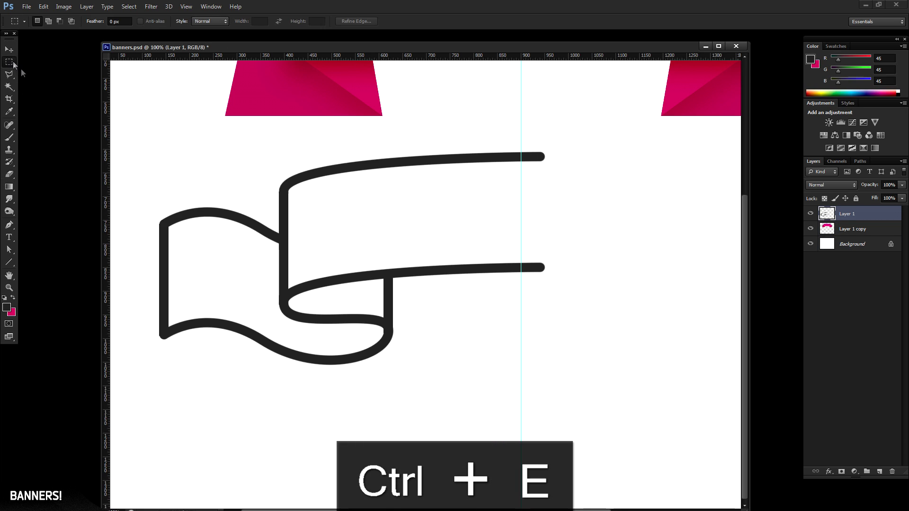
{"action": "left_click_drag", "start_coordinate": [624, 112], "coordinate": [523, 336]}
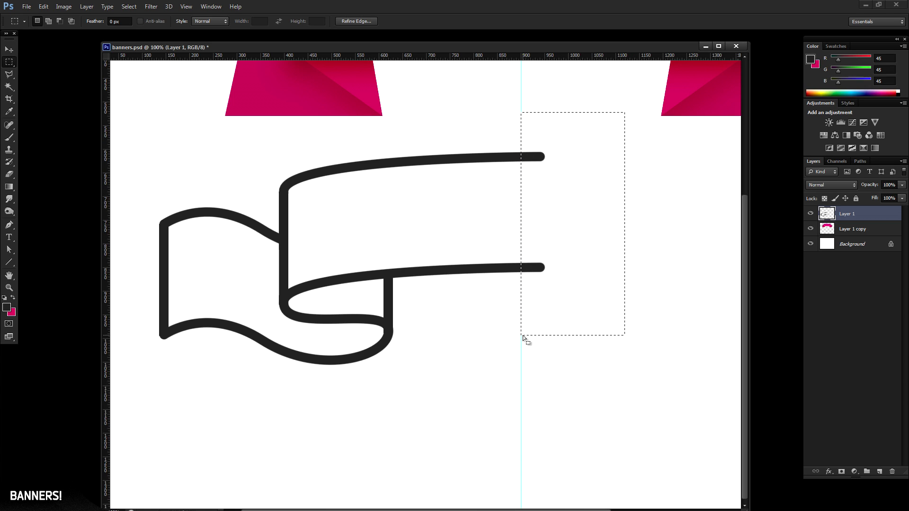
{"action": "key", "text": "ctrl+x"}
{"action": "key", "text": "ctrl+d"}
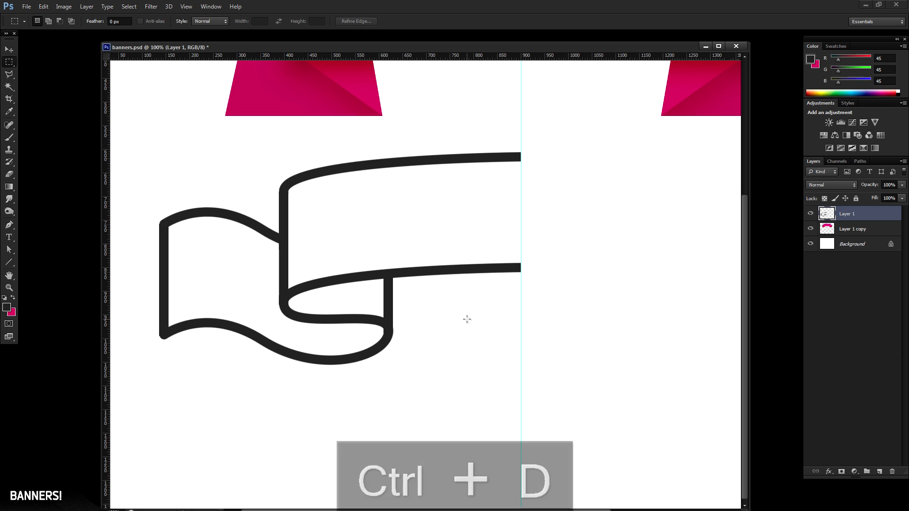
Duplicate the merged ribbon outline layer and flip the copy horizontally.
{"action": "key", "text": "ctrl+j"}
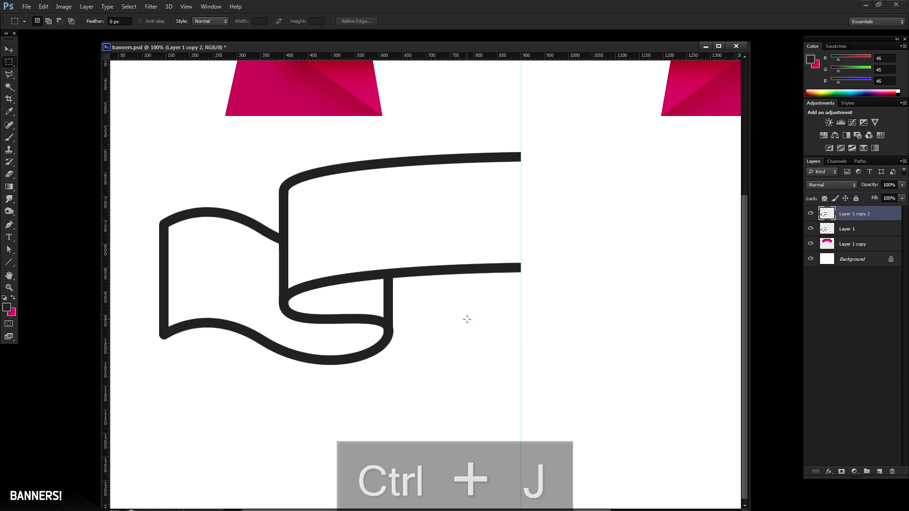
{"action": "key", "text": "z"}
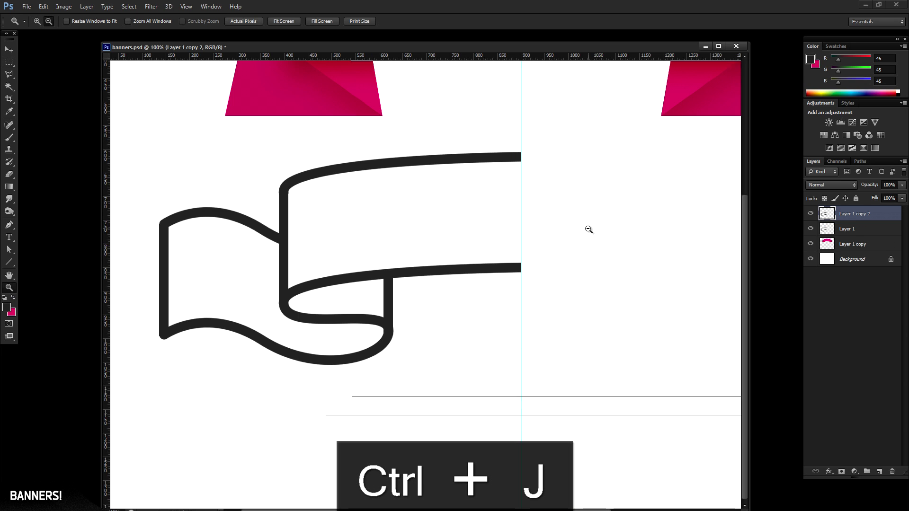
{"action": "left_click", "coordinate": [589, 229], "text": "alt"}
{"action": "left_click", "coordinate": [8, 49]}
{"action": "left_click", "coordinate": [43, 7]}
{"action": "mouse_move", "coordinate": [71, 191]}
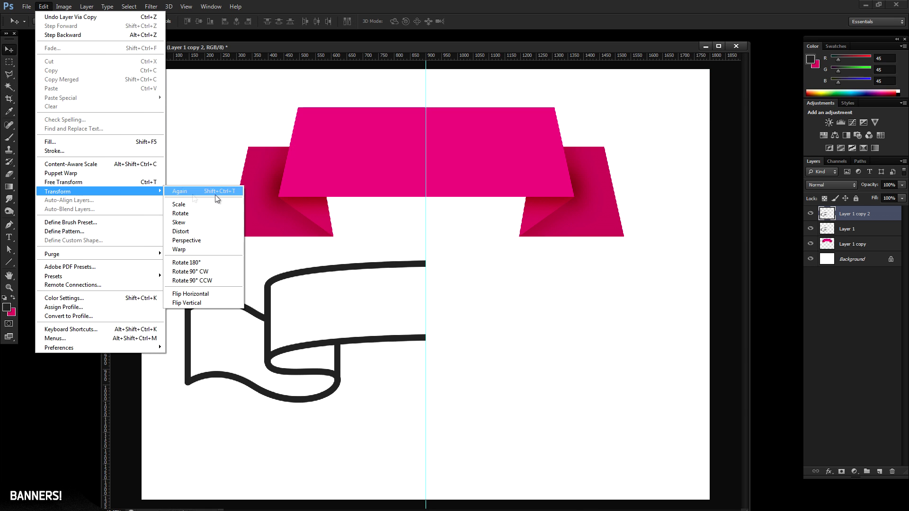
{"action": "left_click", "coordinate": [214, 293]}
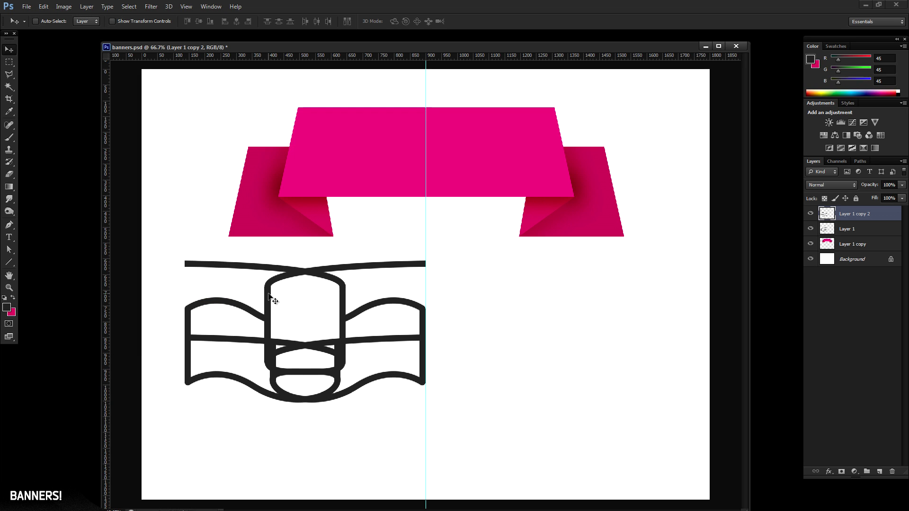
Join the flipped copy to the original ribbon half at the centre guide, merge the two layers and hide the guide.
{"action": "left_click_drag", "start_coordinate": [199, 284], "coordinate": [440, 286]}
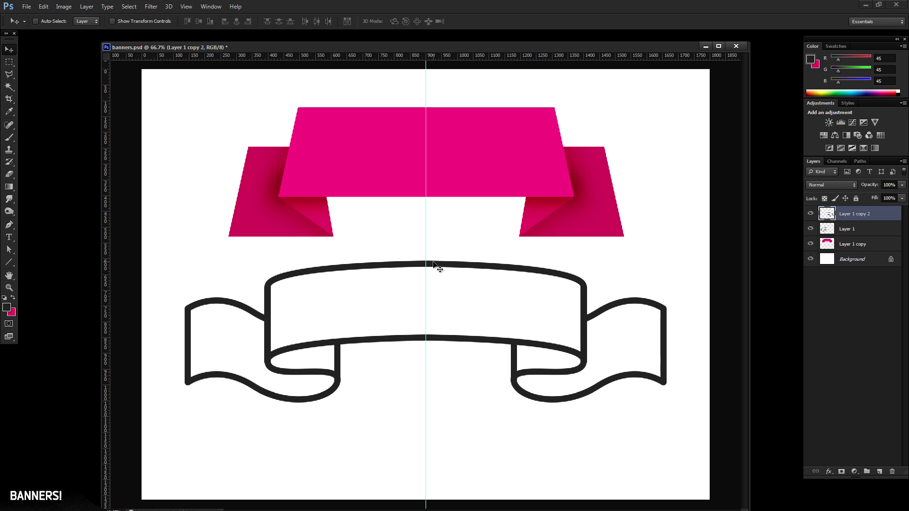
{"action": "key", "text": "ctrl+e"}
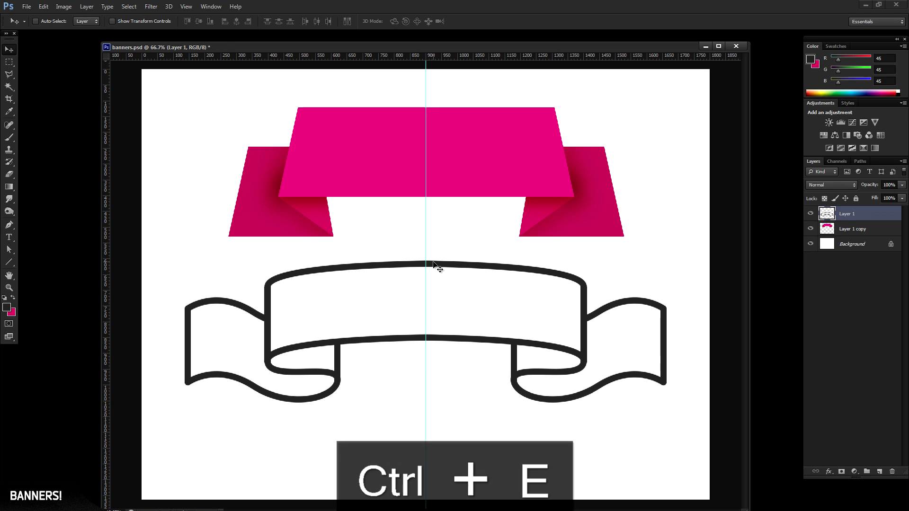
{"action": "key", "text": "ctrl+semicolon"}
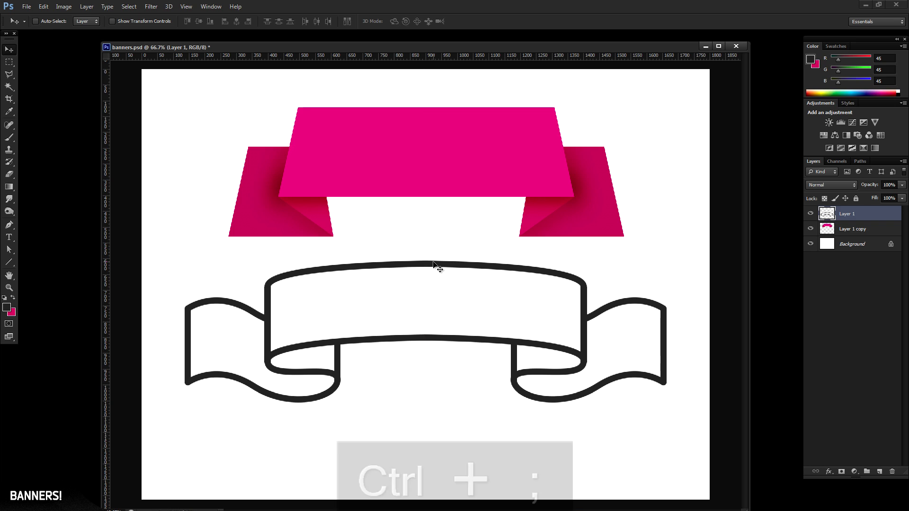
Try moving the ribbon outline and the pink banner slightly down the canvas.
{"action": "left_click_drag", "start_coordinate": [461, 303], "coordinate": [462, 331]}
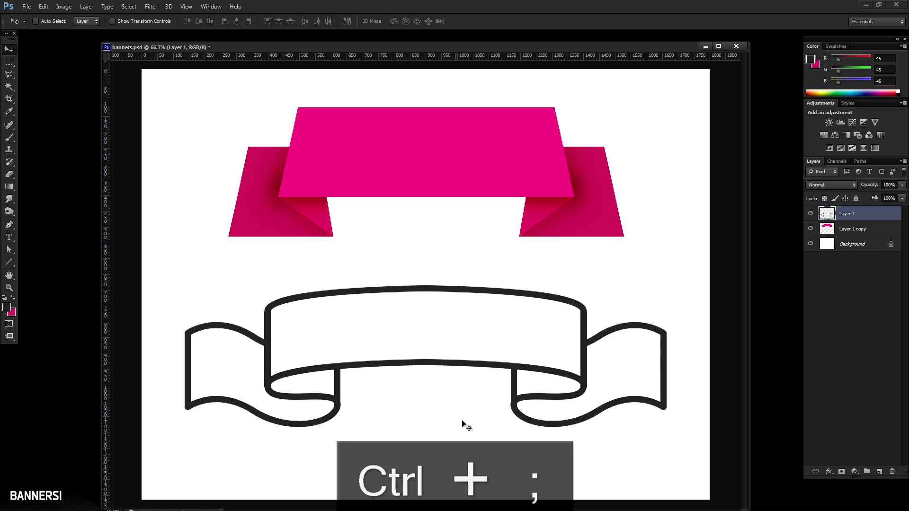
{"action": "left_click", "coordinate": [877, 235]}
{"action": "left_click_drag", "start_coordinate": [473, 187], "coordinate": [473, 206]}
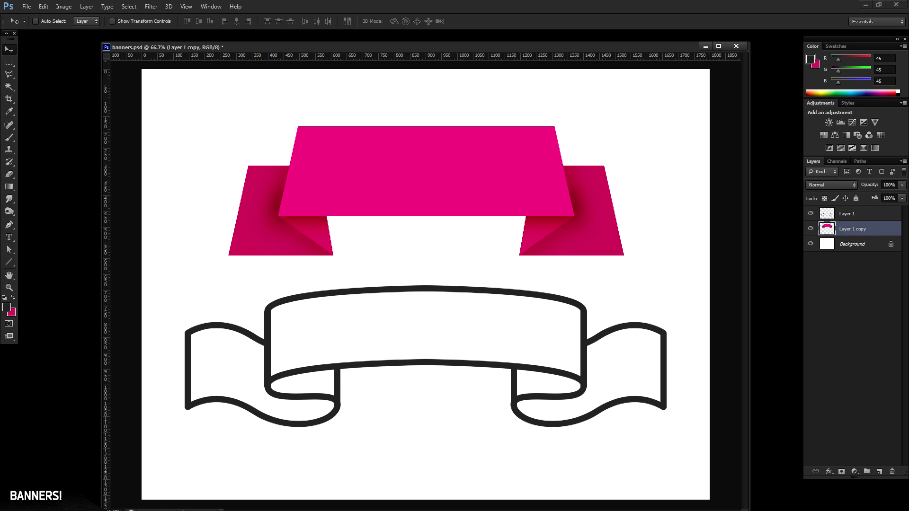
Undo the moves of both banners and the merge, restoring the two ribbon halves as separate layers.
{"action": "key", "text": "ctrl+alt+z"}
{"action": "key", "text": "ctrl+alt+z"}
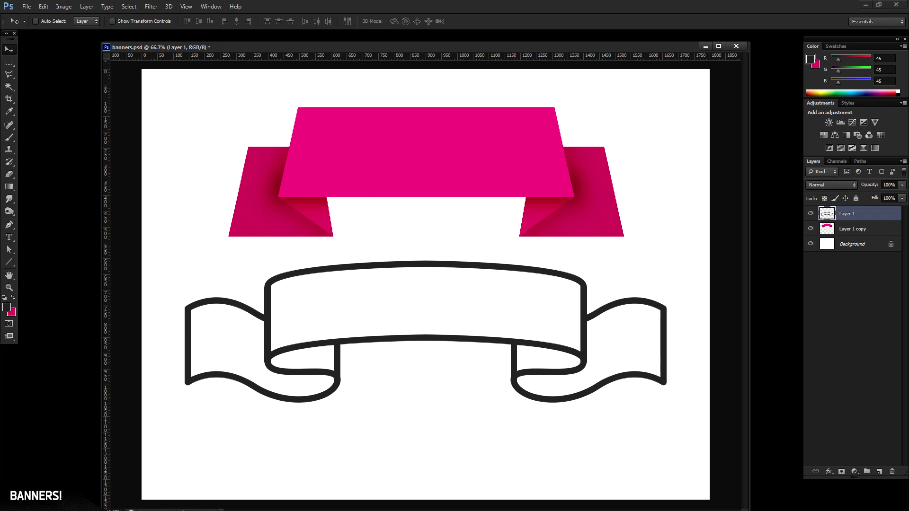
{"action": "key", "text": "ctrl+j"}
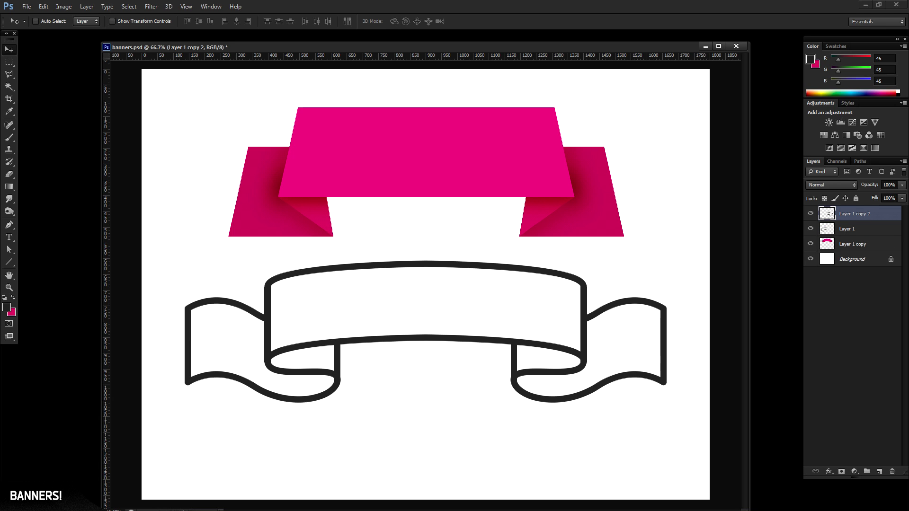
Flip the right-hand ribbon half vertically and move it straight up until its lines meet those of the left half.
{"action": "left_click_drag", "start_coordinate": [498, 329], "coordinate": [507, 303]}
{"action": "left_click", "coordinate": [43, 6]}
{"action": "mouse_move", "coordinate": [142, 192]}
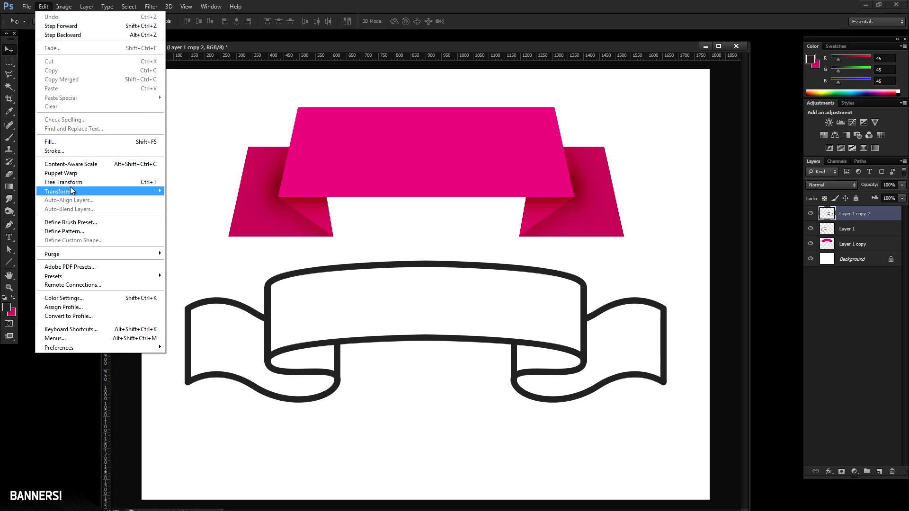
{"action": "left_click", "coordinate": [210, 302]}
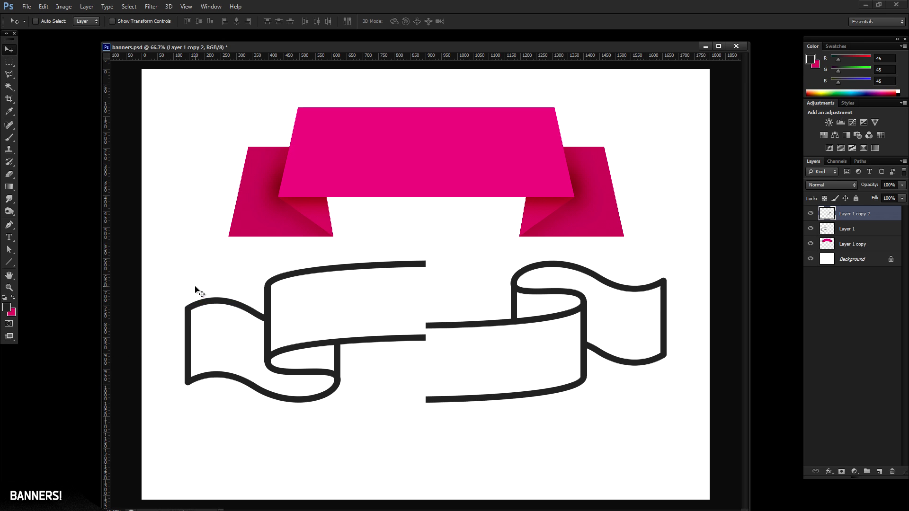
{"action": "left_click_drag", "start_coordinate": [479, 349], "coordinate": [477, 285]}
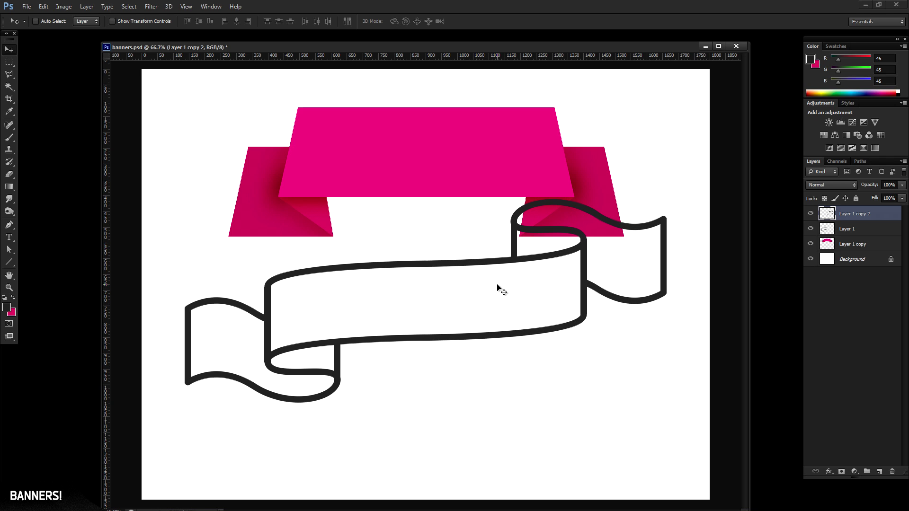
Merge the two ribbon halves and move the S-shaped outline down, clear of the pink banner.
{"action": "key", "text": "ctrl+e"}
{"action": "left_click_drag", "start_coordinate": [496, 288], "coordinate": [493, 353]}
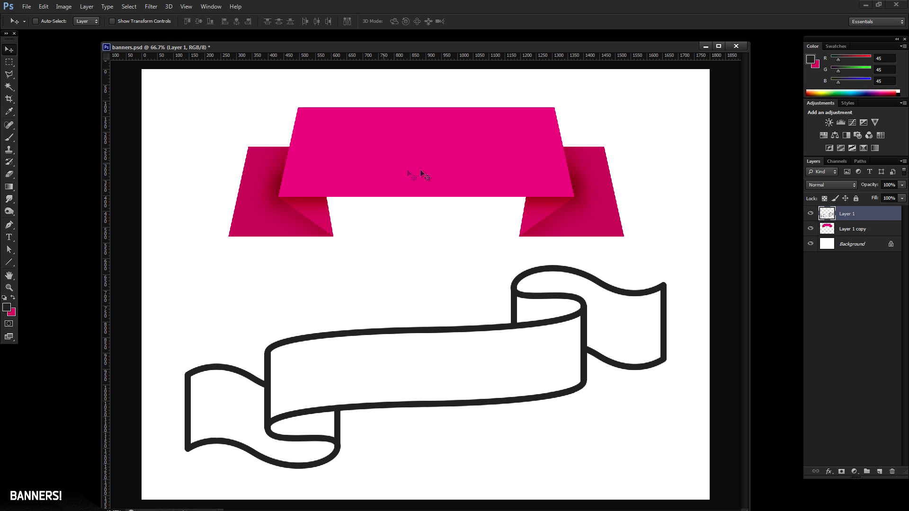
Hide the ribbon outline's layer and move the pink banner down to the middle of the canvas.
{"action": "left_click", "coordinate": [810, 215]}
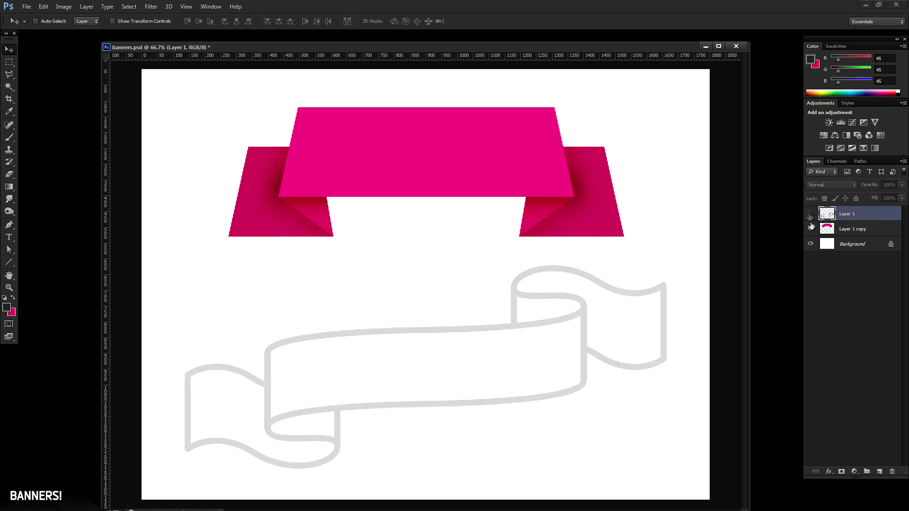
{"action": "left_click", "coordinate": [849, 231]}
{"action": "left_click_drag", "start_coordinate": [440, 148], "coordinate": [446, 248]}
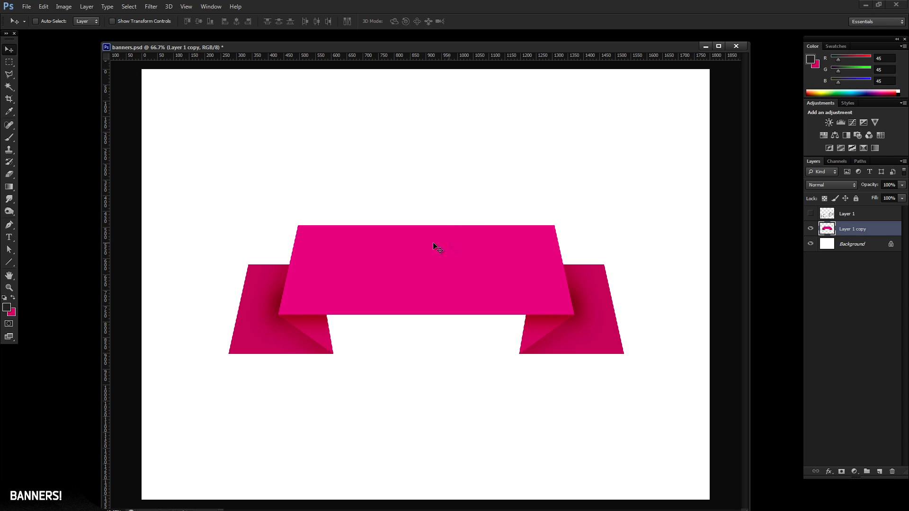
Set the foreground colour to white (ffffff), write the text BANNER and centre it on the pink banner's front panel.
{"action": "left_click", "coordinate": [7, 309]}
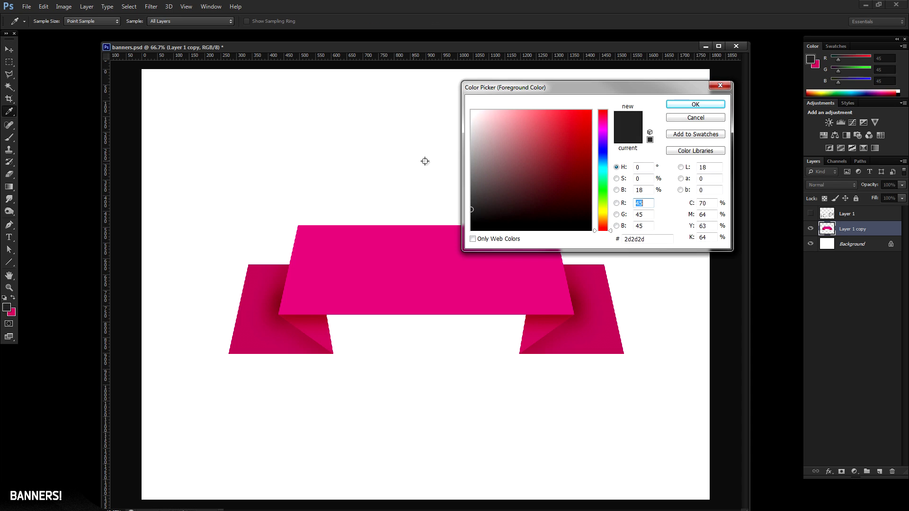
{"action": "left_click_drag", "start_coordinate": [483, 130], "coordinate": [457, 99]}
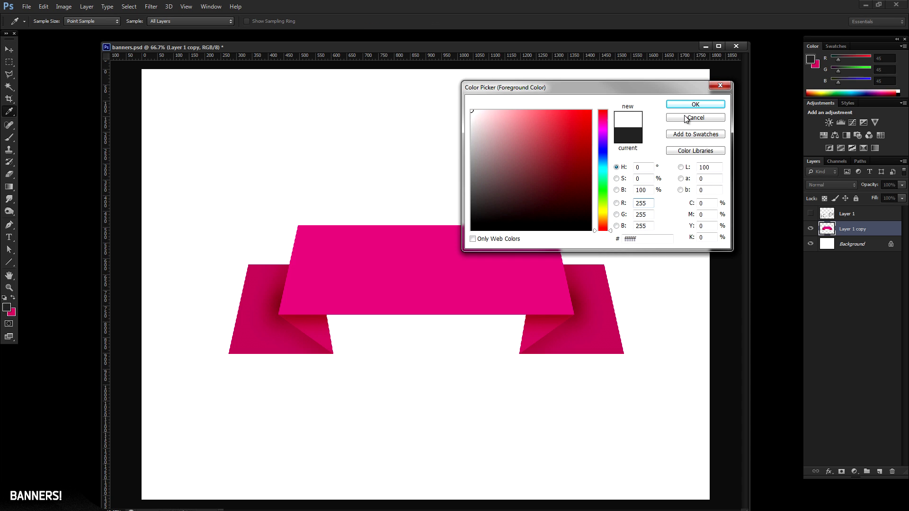
{"action": "left_click", "coordinate": [695, 105]}
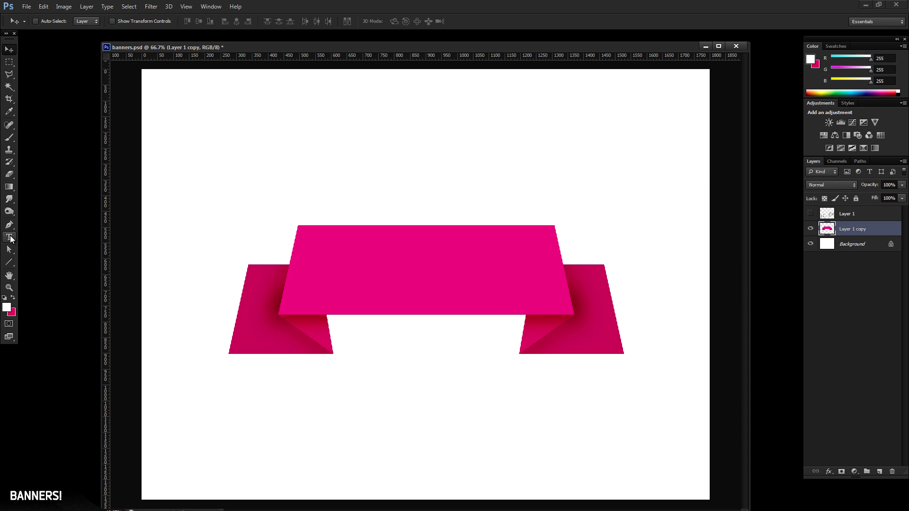
{"action": "left_click", "coordinate": [10, 238]}
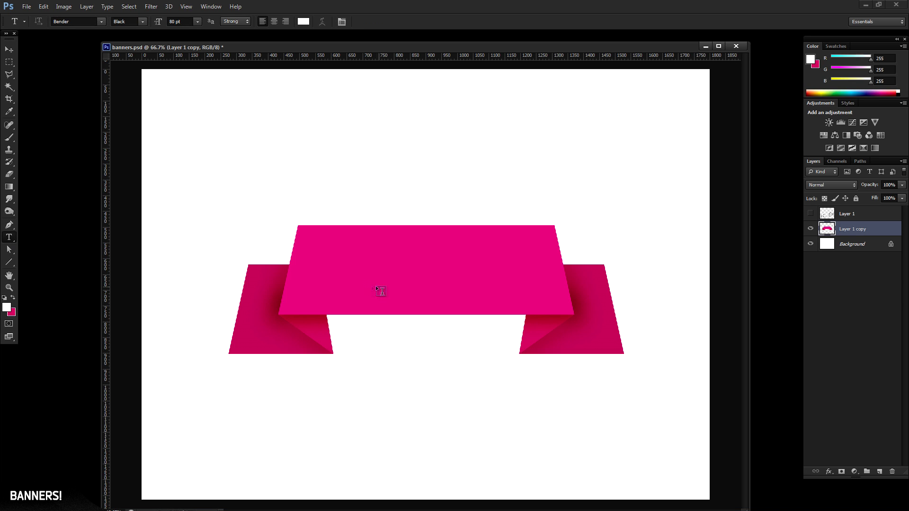
{"action": "left_click", "coordinate": [315, 293]}
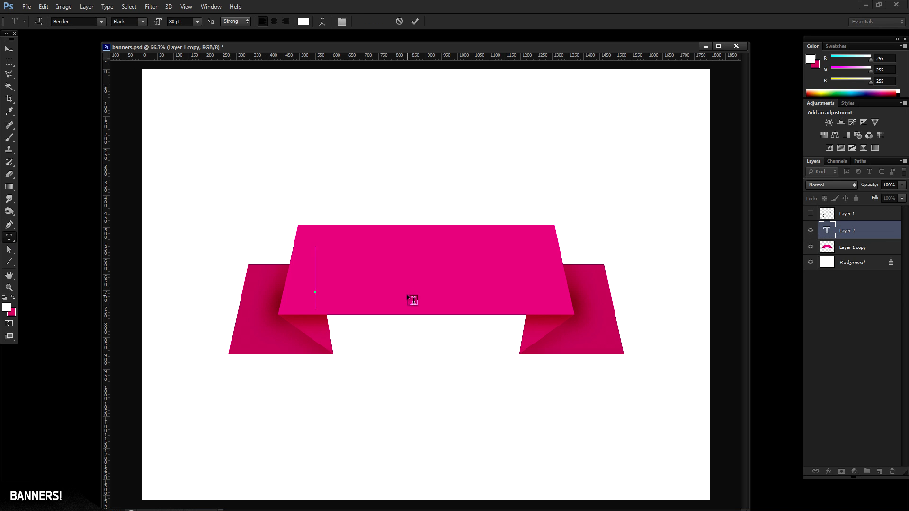
{"action": "type", "text": "BANNER"}
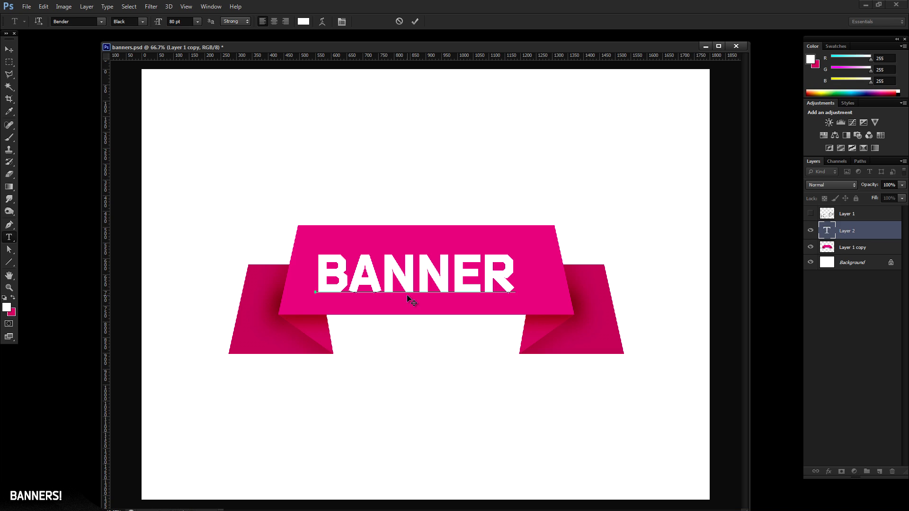
{"action": "left_click", "coordinate": [9, 50]}
{"action": "left_click_drag", "start_coordinate": [414, 279], "coordinate": [424, 273]}
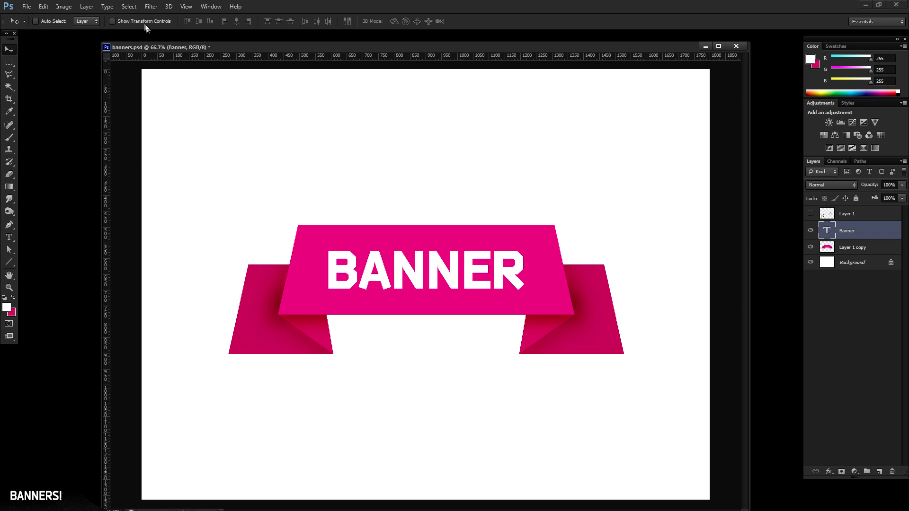
{"action": "left_click", "coordinate": [43, 7]}
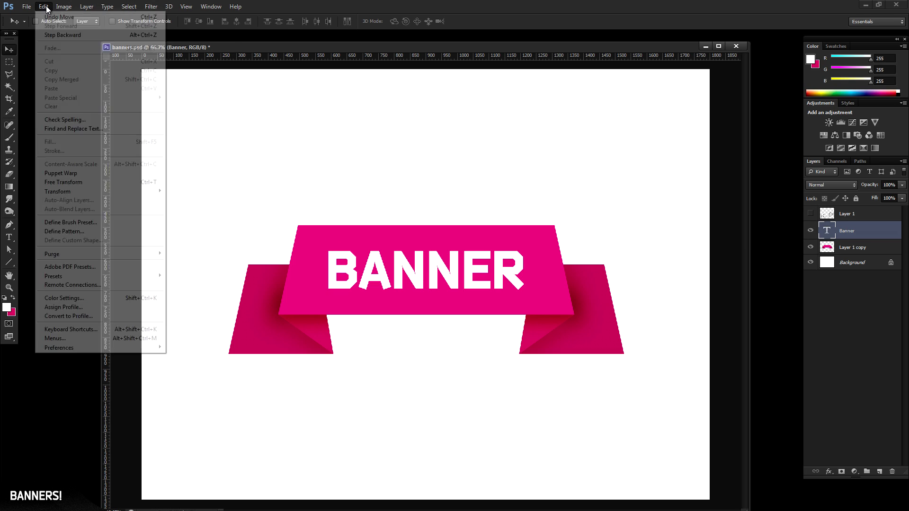
{"action": "mouse_move", "coordinate": [81, 191]}
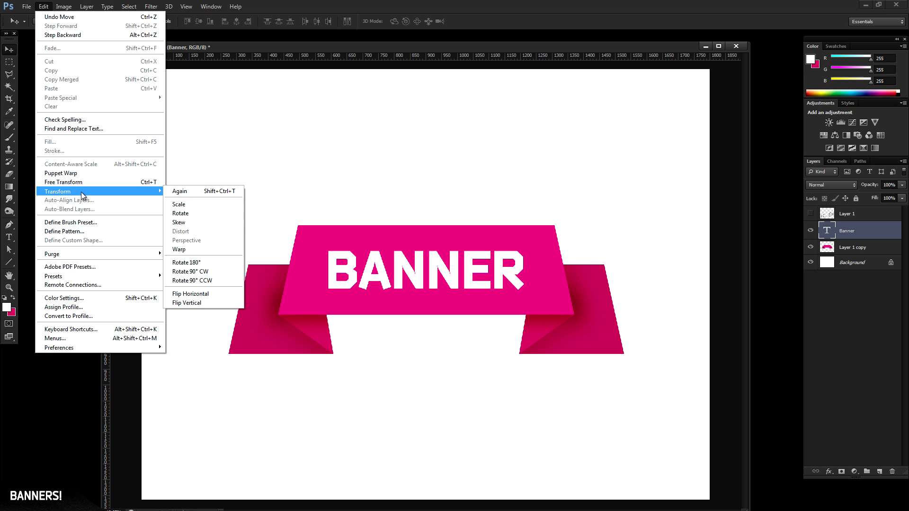
{"action": "left_click", "coordinate": [207, 222]}
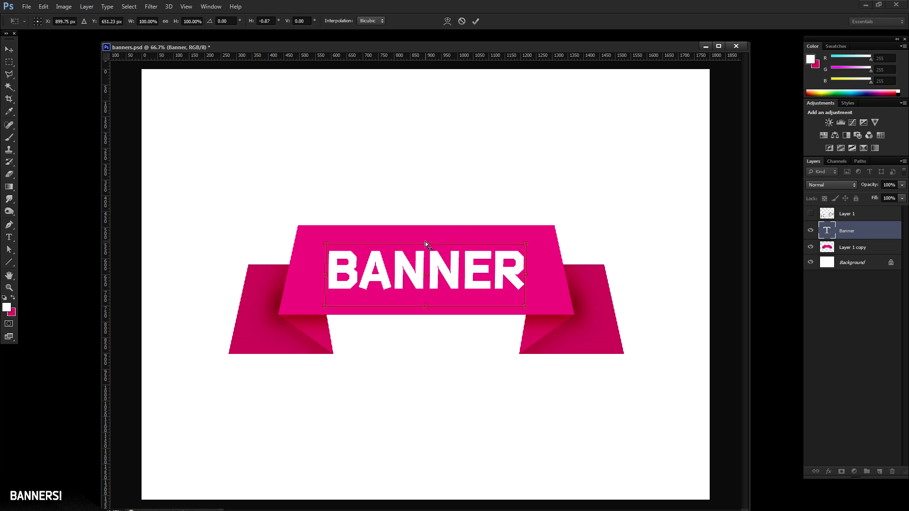
{"action": "key", "text": "Return"}
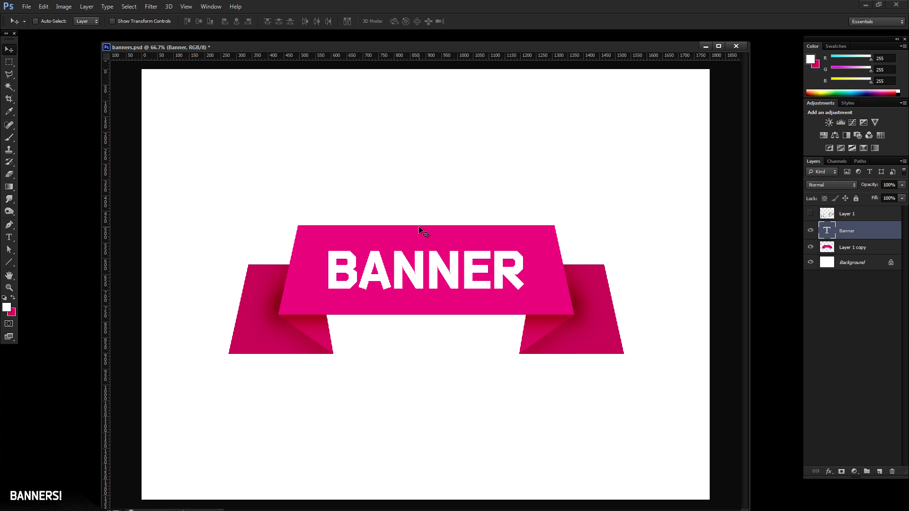
Scale the BANNER text up proportionally from its centre to about 128% so it nearly spans the front panel.
{"action": "key", "text": "ctrl+t"}
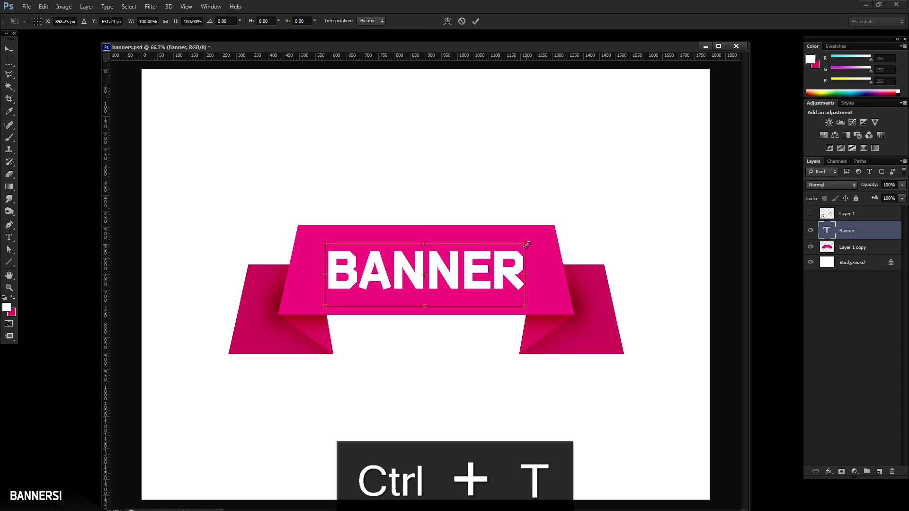
{"action": "left_click_drag", "start_coordinate": [526, 244], "coordinate": [551, 225]}
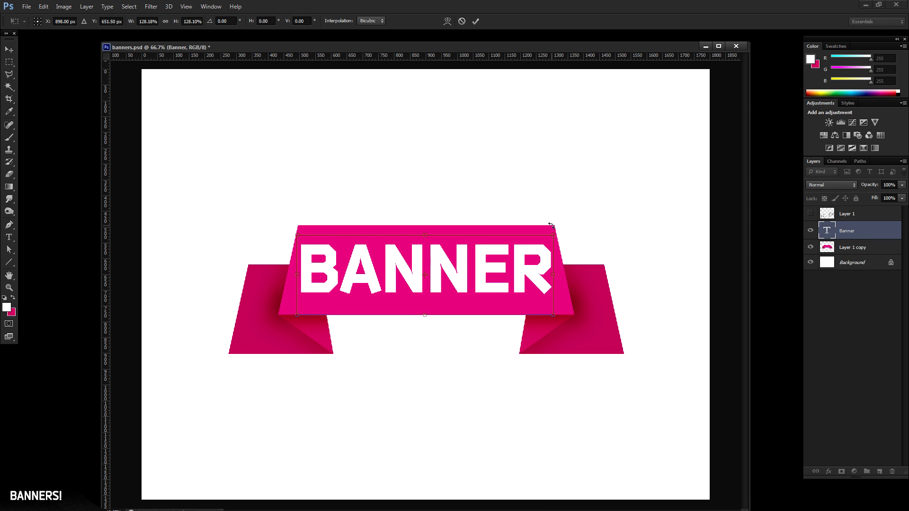
{"action": "key", "text": "Return"}
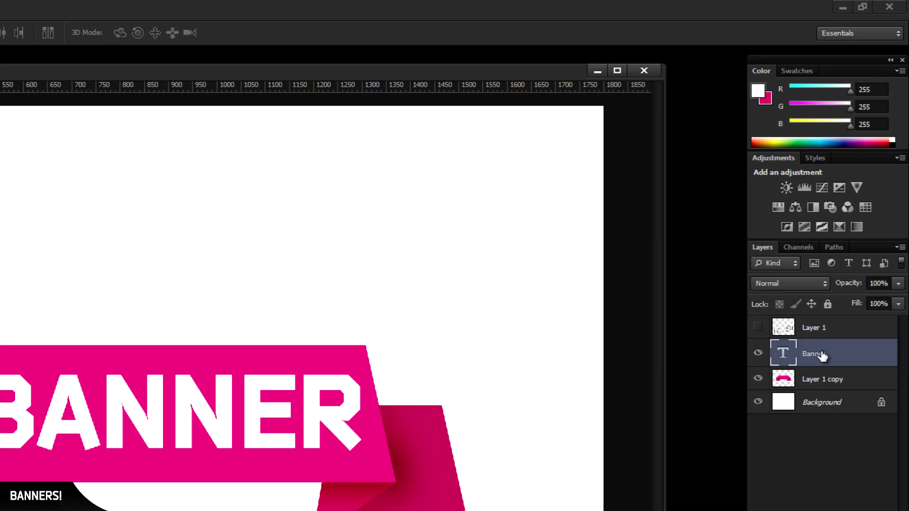
Rasterize the BANNER text and narrow its upper edge with a Perspective transform, about 10.75° horizontal skew, to match the front panel.
{"action": "right_click", "coordinate": [834, 300]}
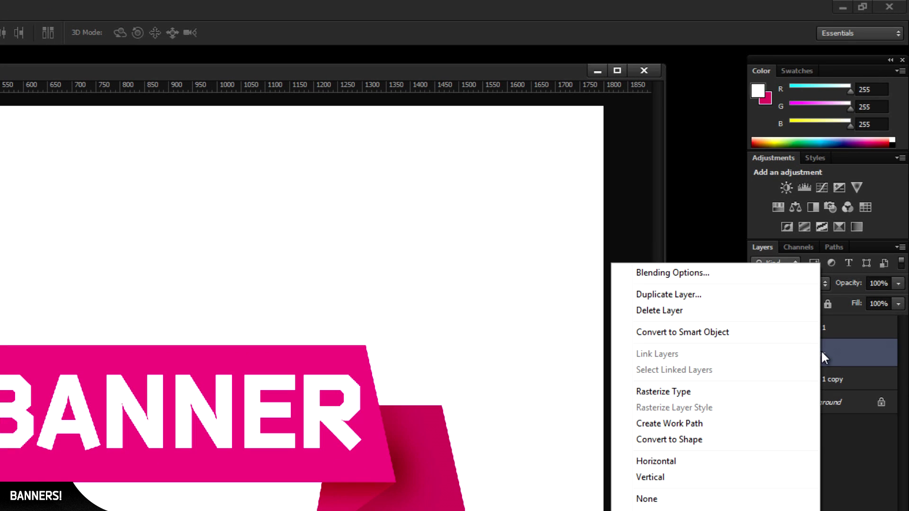
{"action": "left_click", "coordinate": [749, 391]}
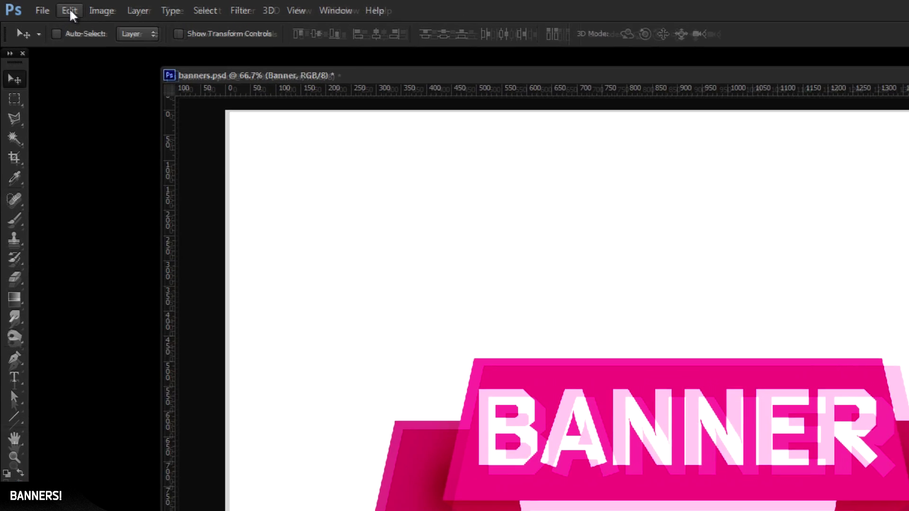
{"action": "left_click", "coordinate": [70, 11]}
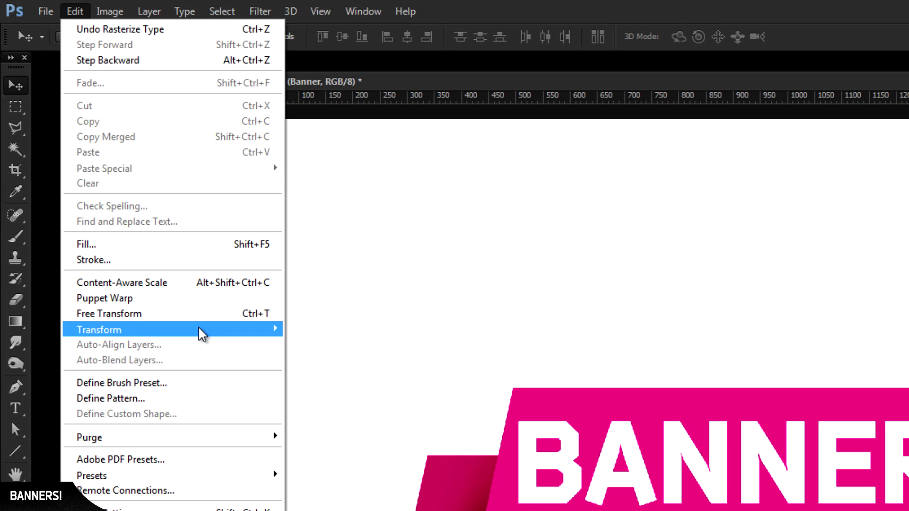
{"action": "mouse_move", "coordinate": [201, 331]}
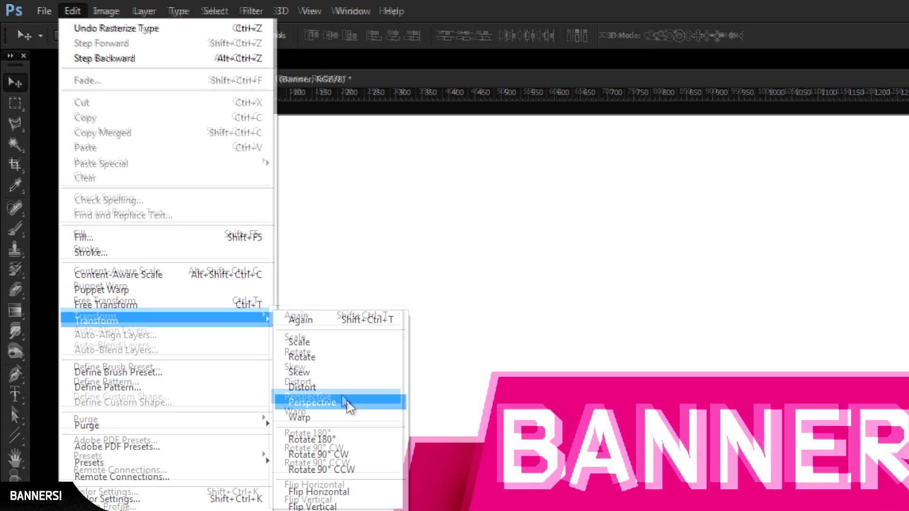
{"action": "left_click", "coordinate": [359, 415]}
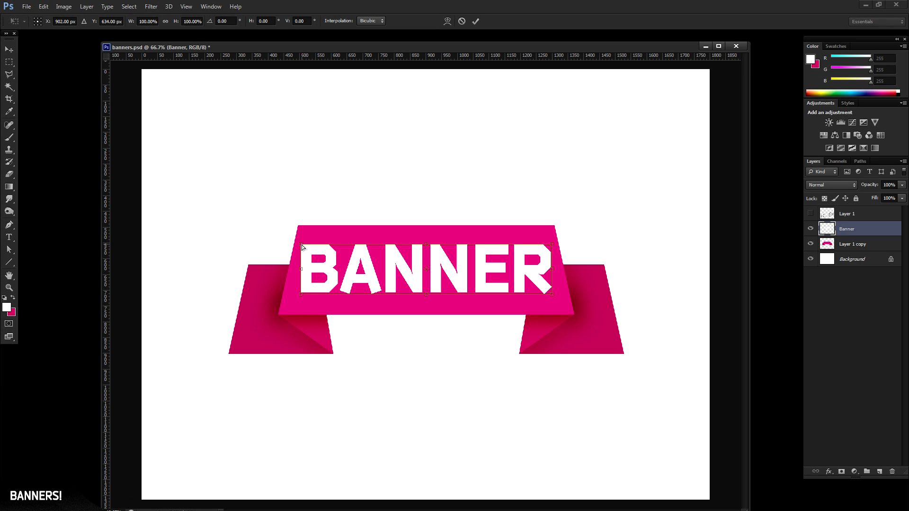
{"action": "left_click_drag", "start_coordinate": [302, 246], "coordinate": [311, 245]}
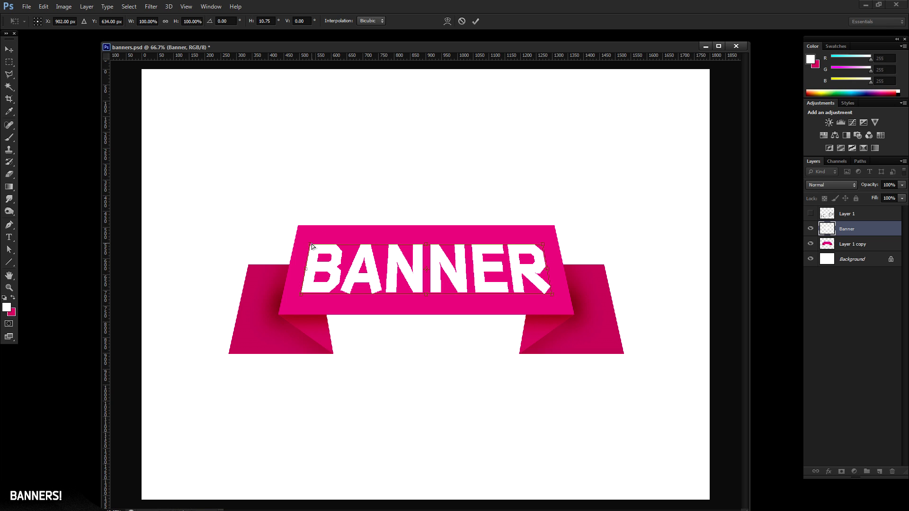
{"action": "key", "text": "Return"}
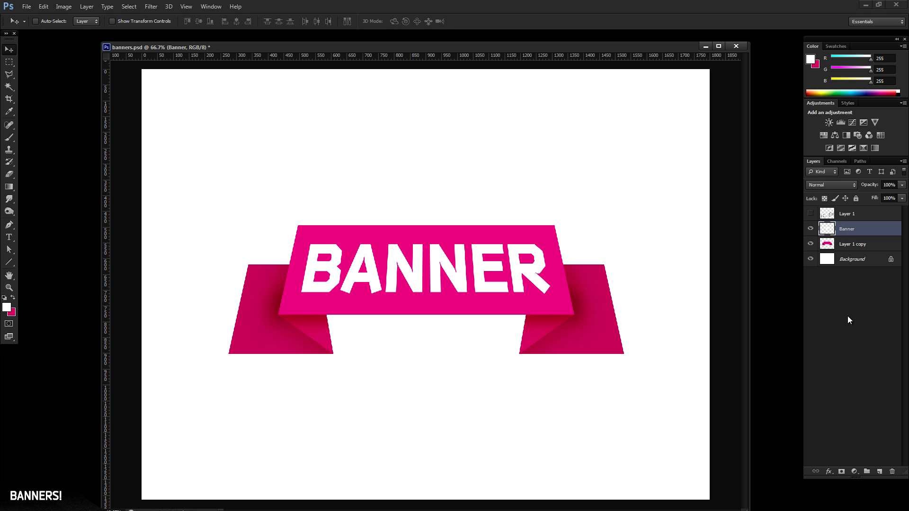
Add a Drop Shadow effect to the BANNER text layer with Use Global Light off and the angle at 90°.
{"action": "left_click", "coordinate": [830, 471]}
{"action": "left_click", "coordinate": [829, 466]}
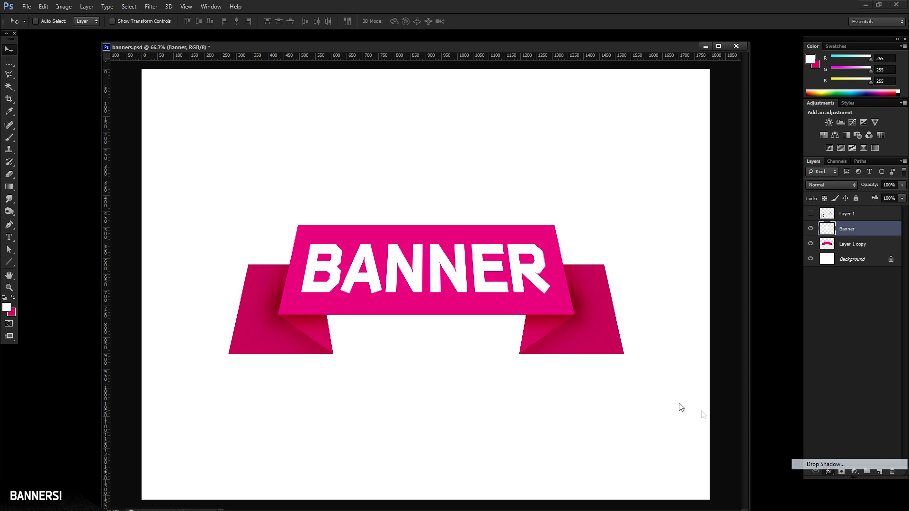
{"action": "left_click_drag", "start_coordinate": [663, 101], "coordinate": [522, 9]}
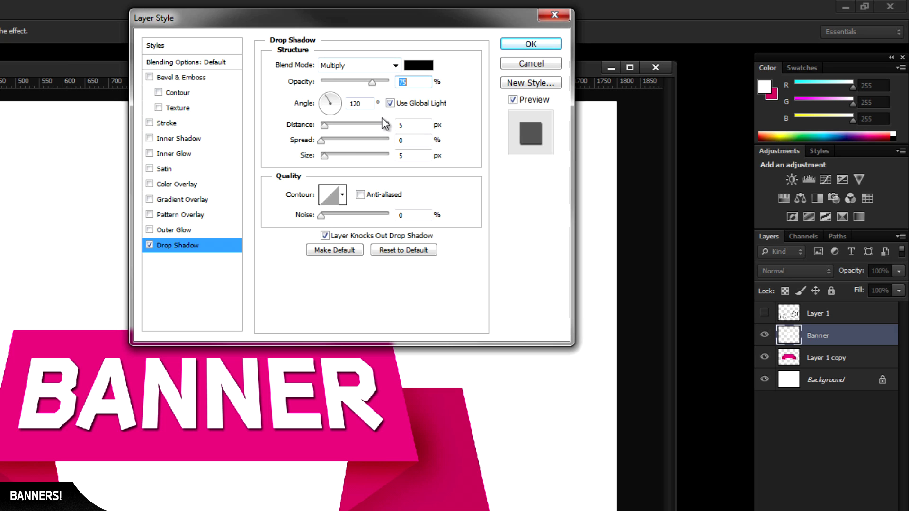
{"action": "left_click", "coordinate": [389, 104]}
{"action": "double_click", "coordinate": [357, 104]}
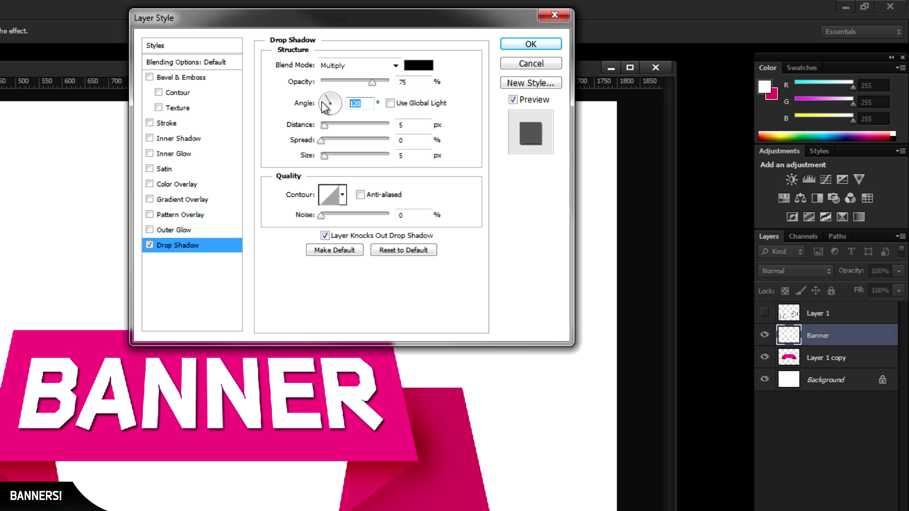
{"action": "type", "text": "90"}
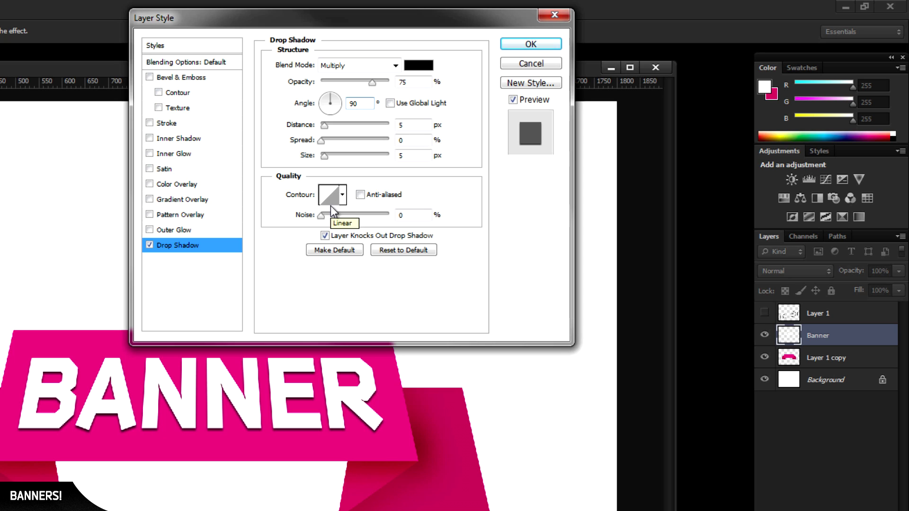
Set the drop shadow's size to 0 px and distance to 10 px, reduce its opacity, and apply the effect.
{"action": "left_click_drag", "start_coordinate": [323, 158], "coordinate": [268, 176]}
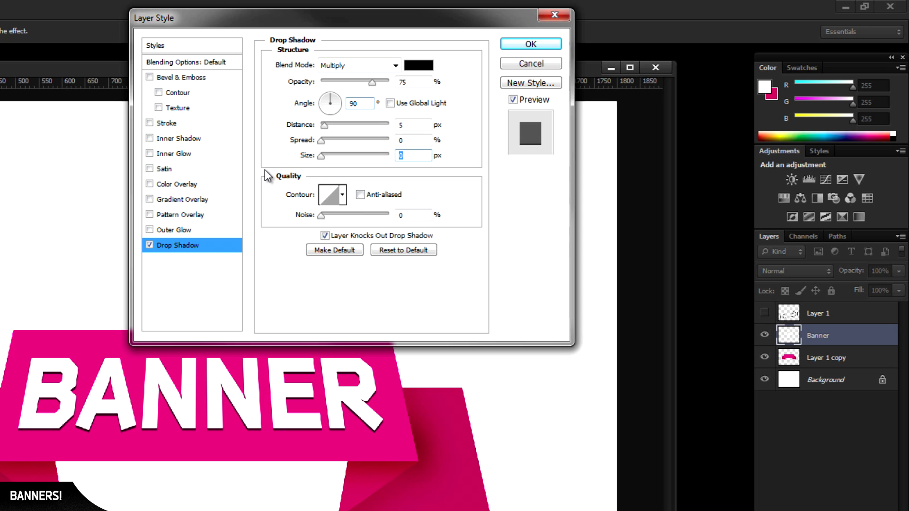
{"action": "left_click", "coordinate": [324, 125]}
{"action": "left_click_drag", "start_coordinate": [325, 124], "coordinate": [328, 124]}
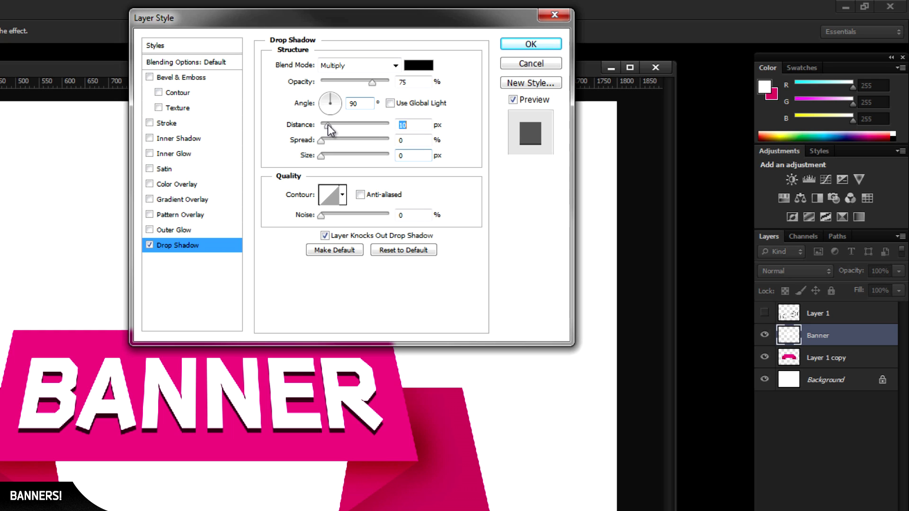
{"action": "left_click_drag", "start_coordinate": [373, 88], "coordinate": [340, 94]}
{"action": "left_click", "coordinate": [525, 44]}
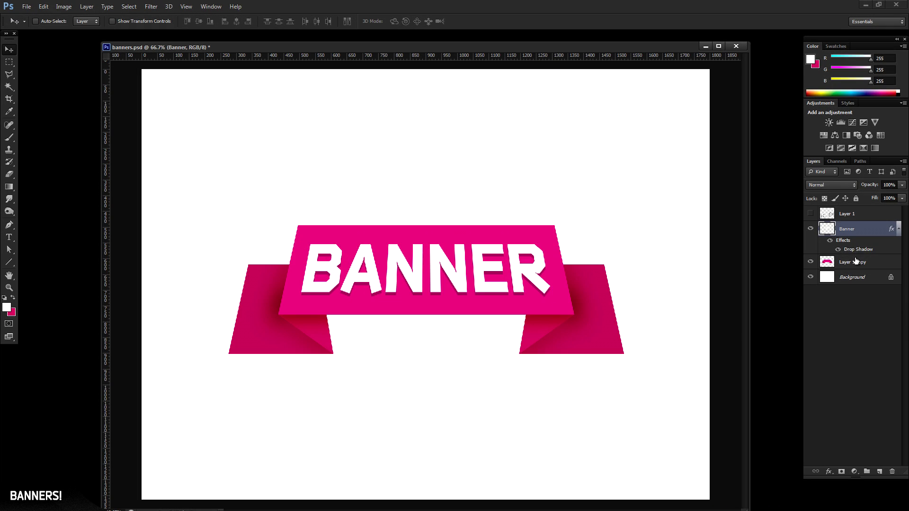
Select the BANNER text and pink banner layers together and move them up into the upper half of the canvas.
{"action": "left_click", "coordinate": [838, 291], "text": "ctrl"}
{"action": "left_click_drag", "start_coordinate": [517, 304], "coordinate": [505, 259]}
{"action": "left_click_drag", "start_coordinate": [545, 234], "coordinate": [547, 231]}
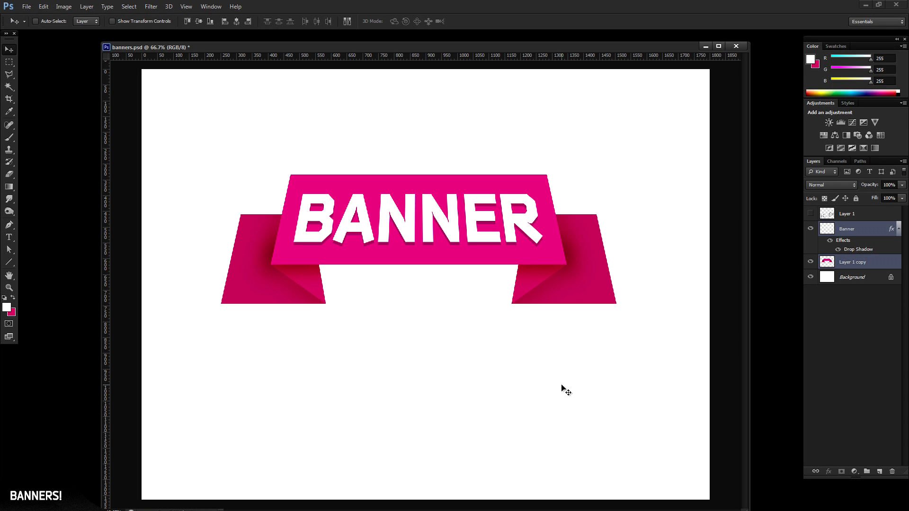